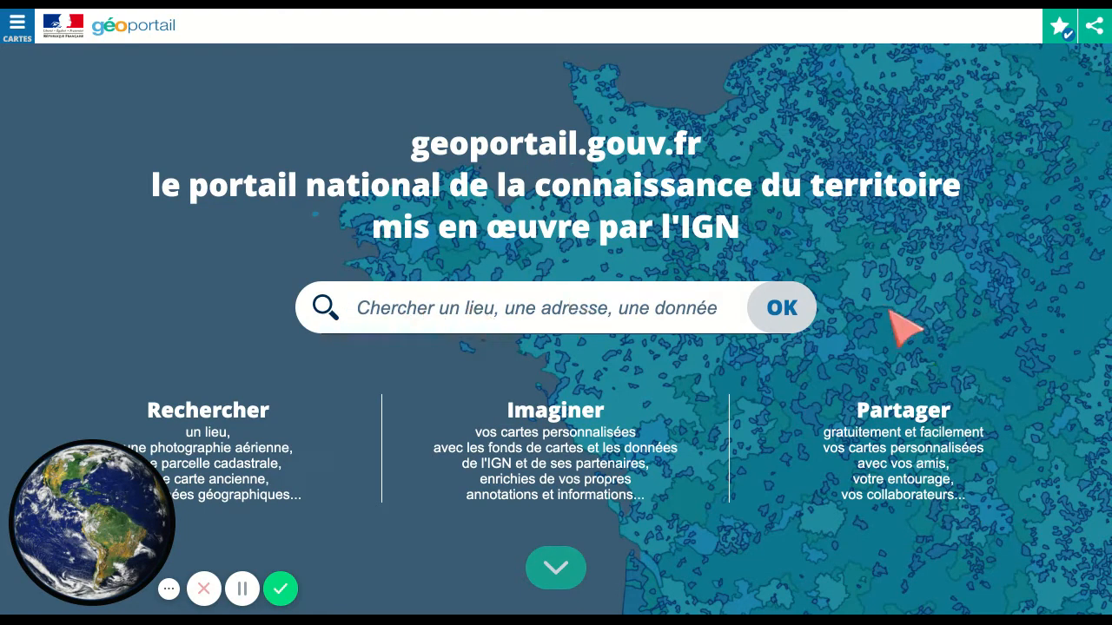
# - Search for the place "jausiers" and display it on the map
pyautogui.click(571, 306)
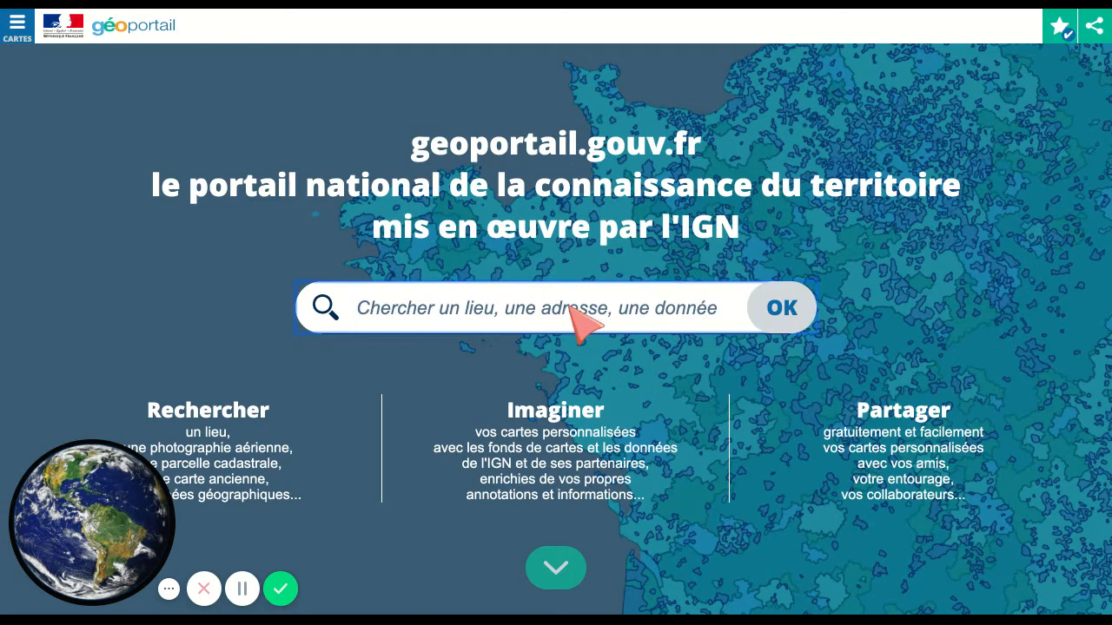
pyautogui.write('jausiers')
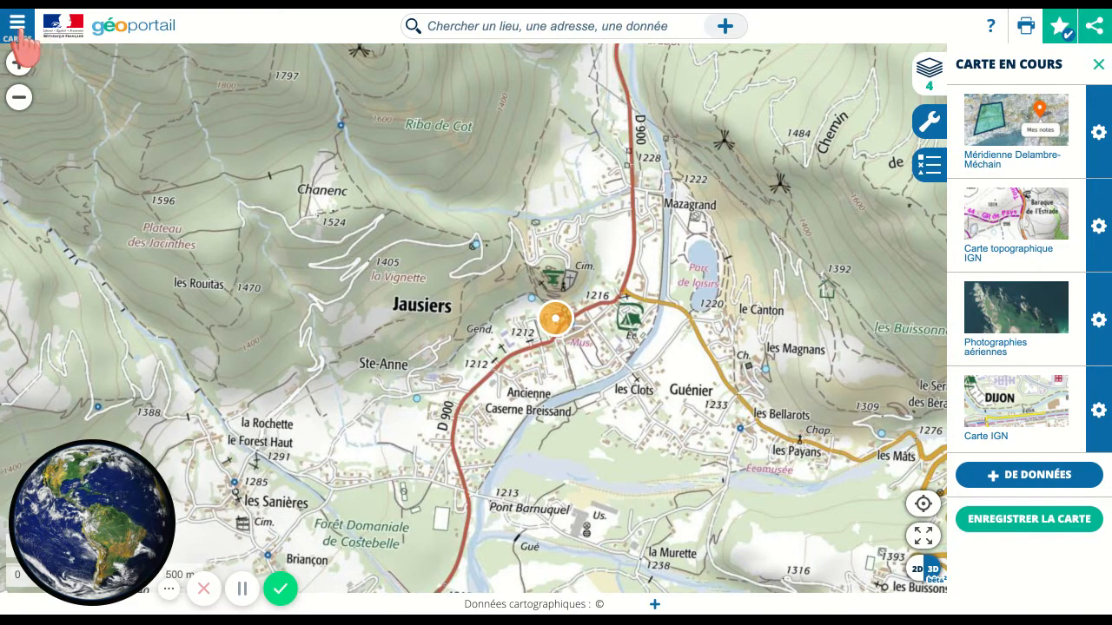
# - Open the map catalogue and switch the Carte IGN base map off and back on over the aerial photographs
pyautogui.click(23, 38)
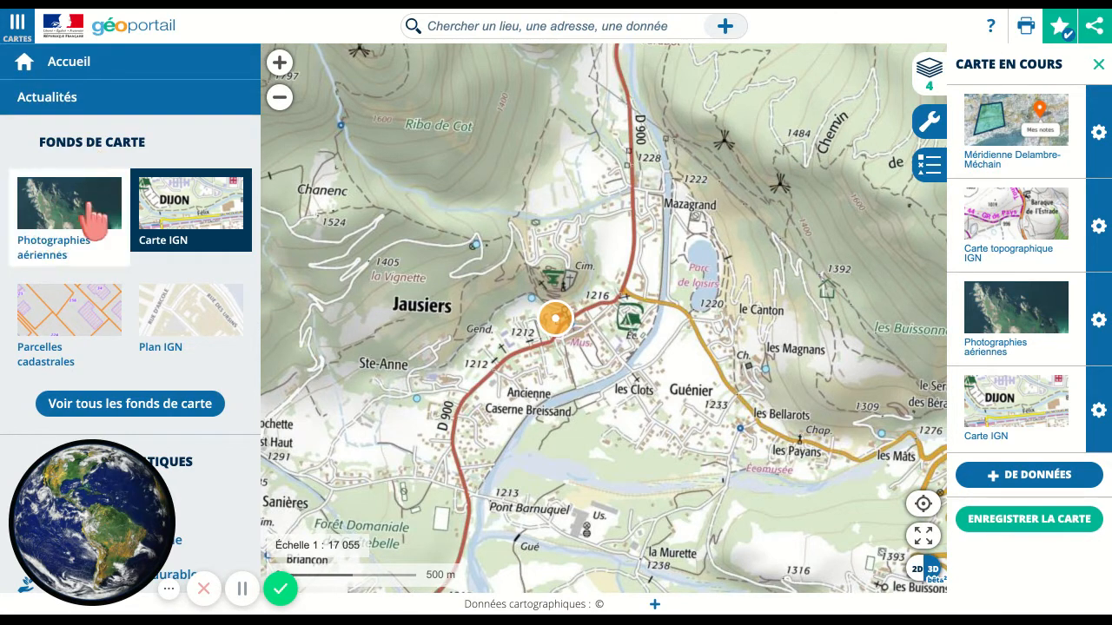
pyautogui.click(151, 248)
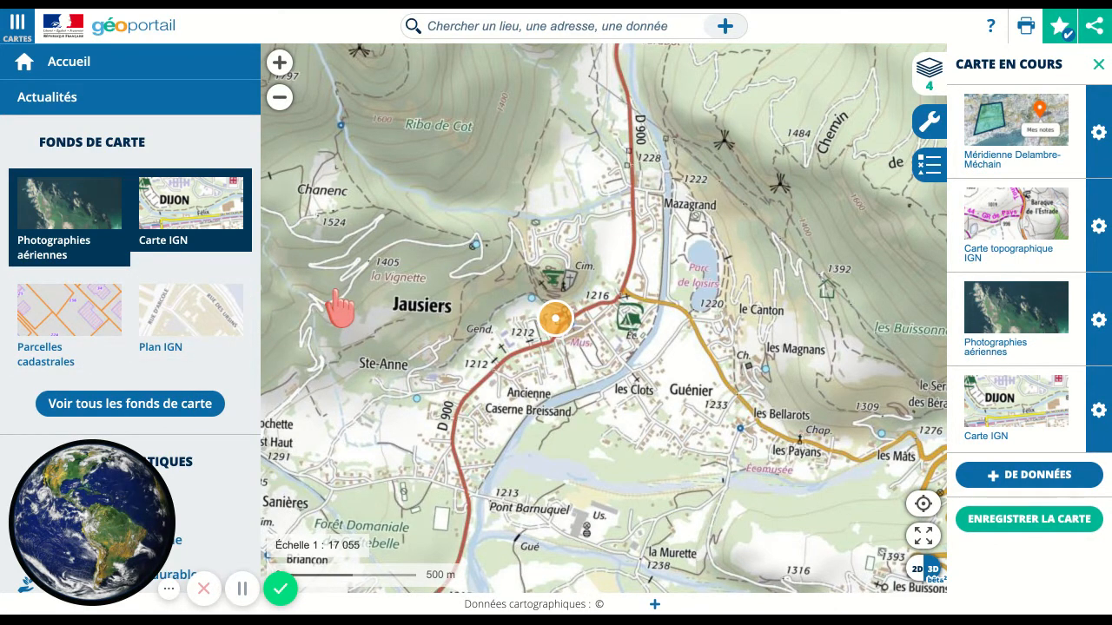
pyautogui.click(215, 230)
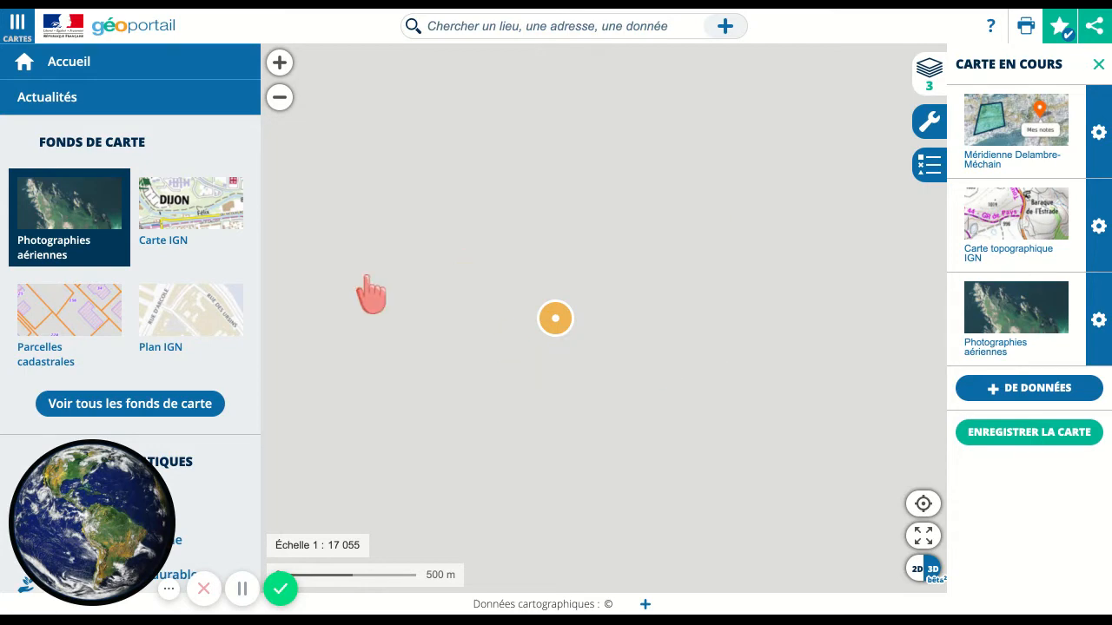
pyautogui.click(213, 228)
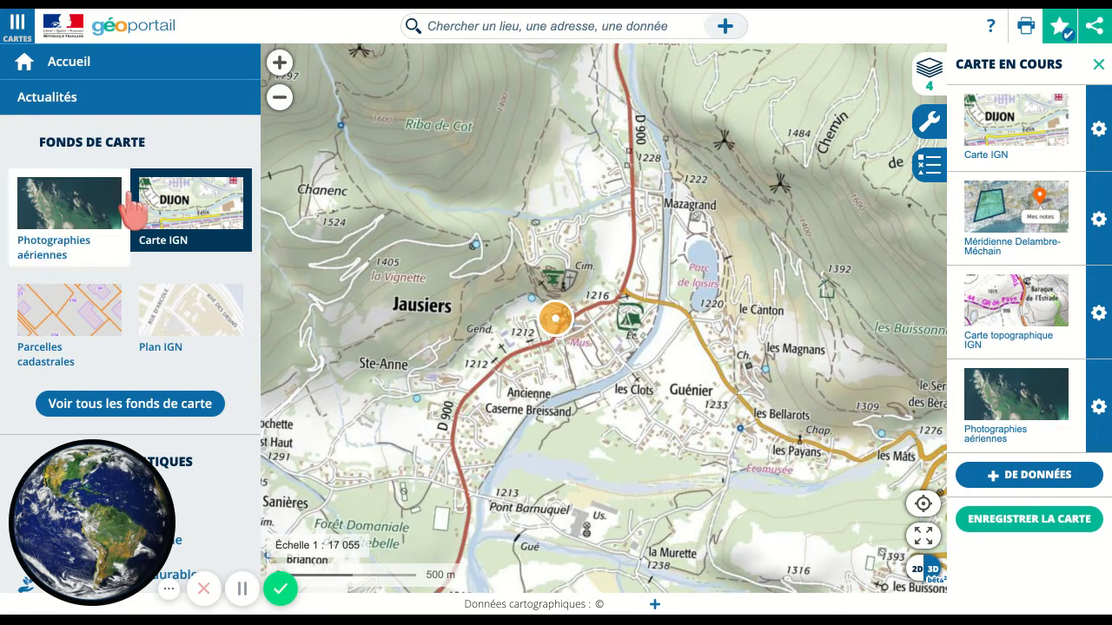
pyautogui.click(132, 208)
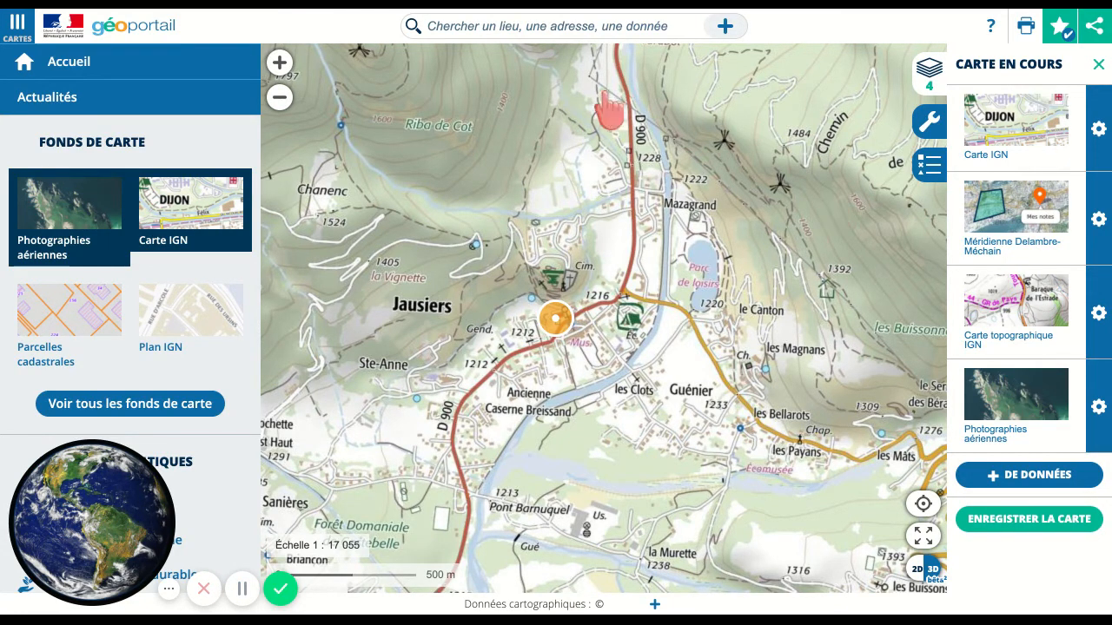
pyautogui.click(180, 217)
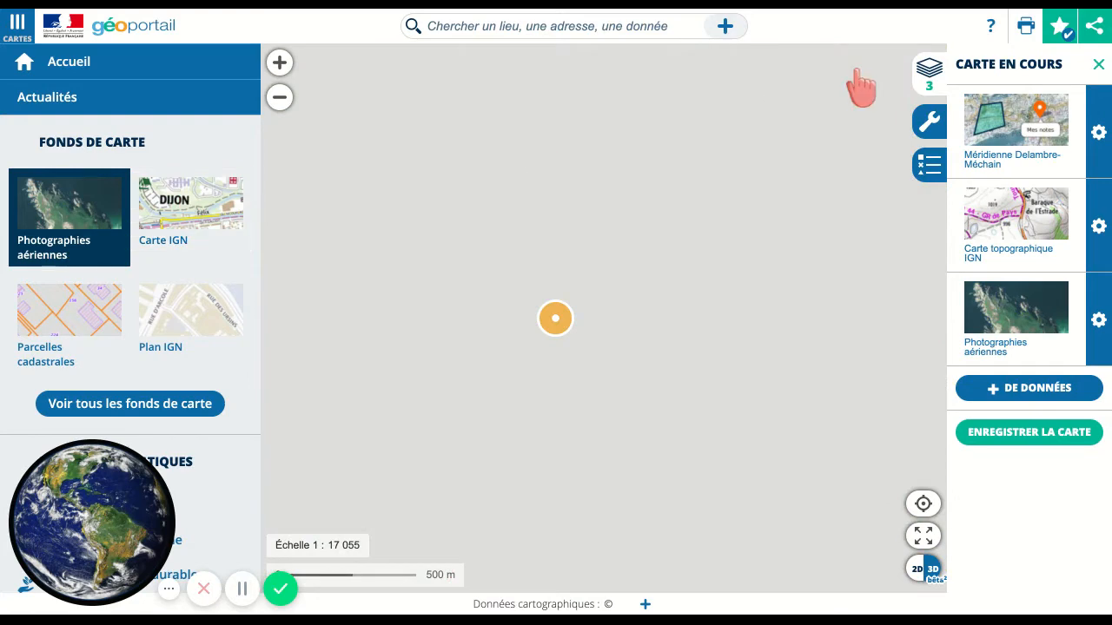
pyautogui.click(165, 204)
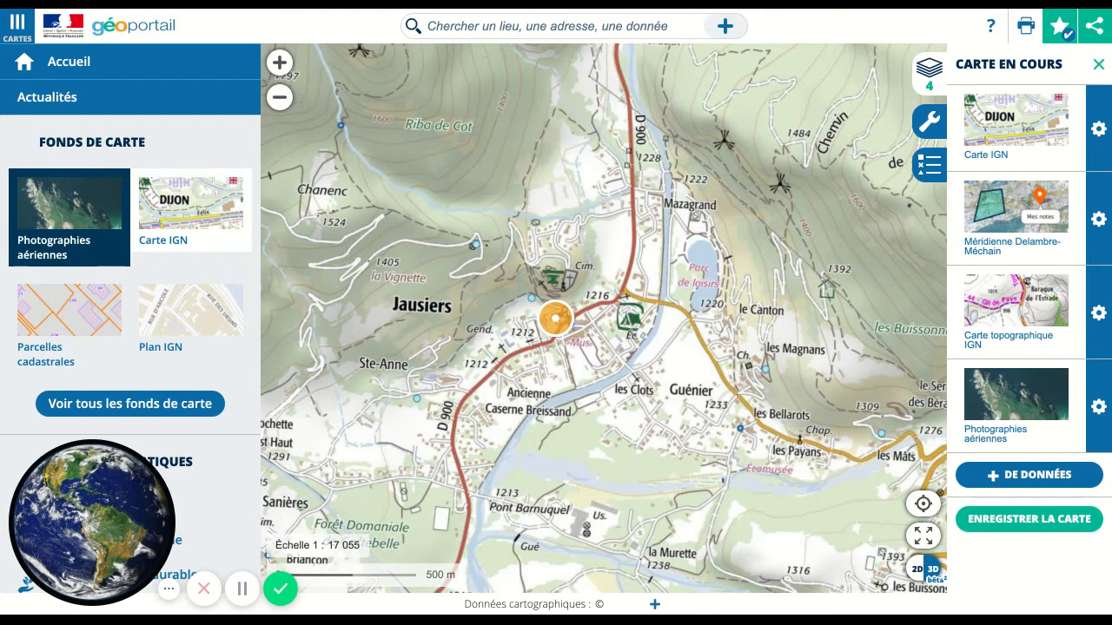
# - Open the full list of base maps and examine which map backgrounds are offered
pyautogui.scroll(-1, 156, 295)
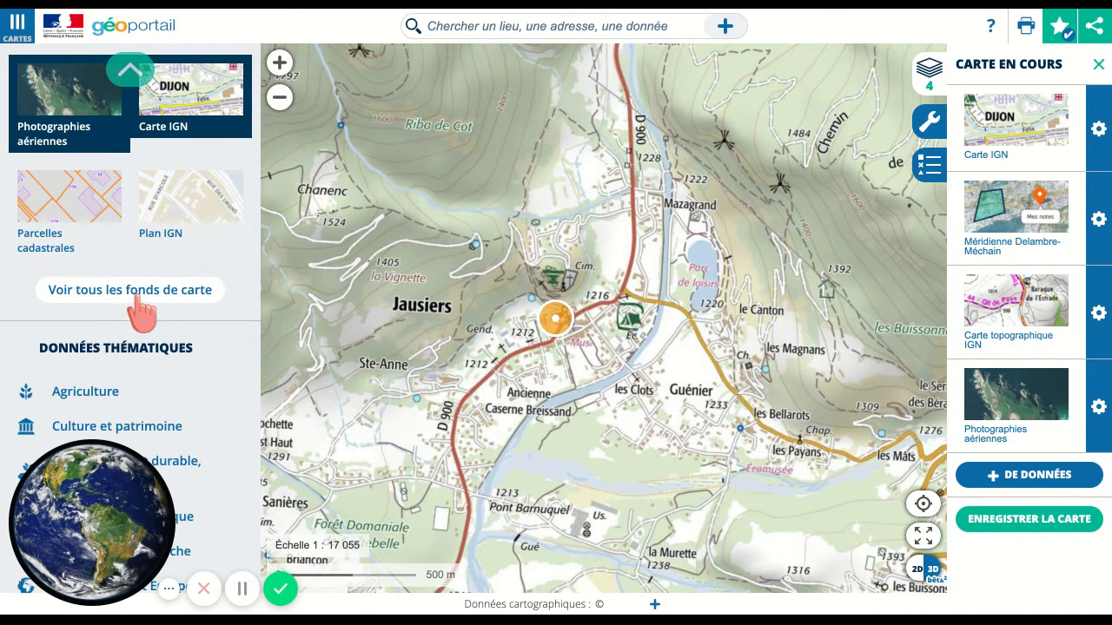
pyautogui.click(138, 293)
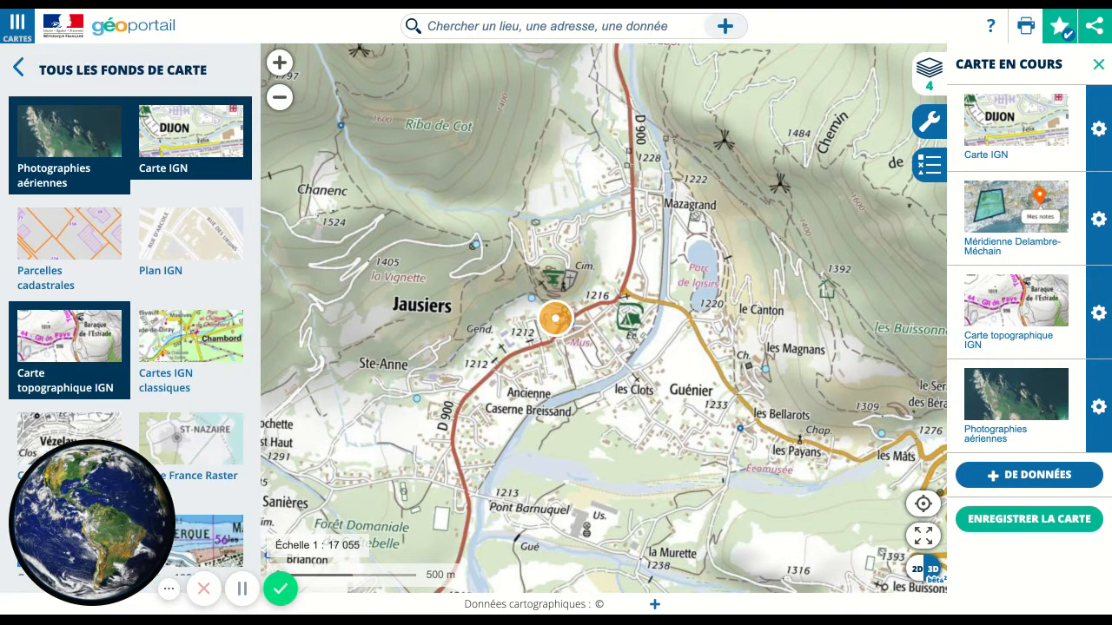
pyautogui.scroll(-3, 149, 245)
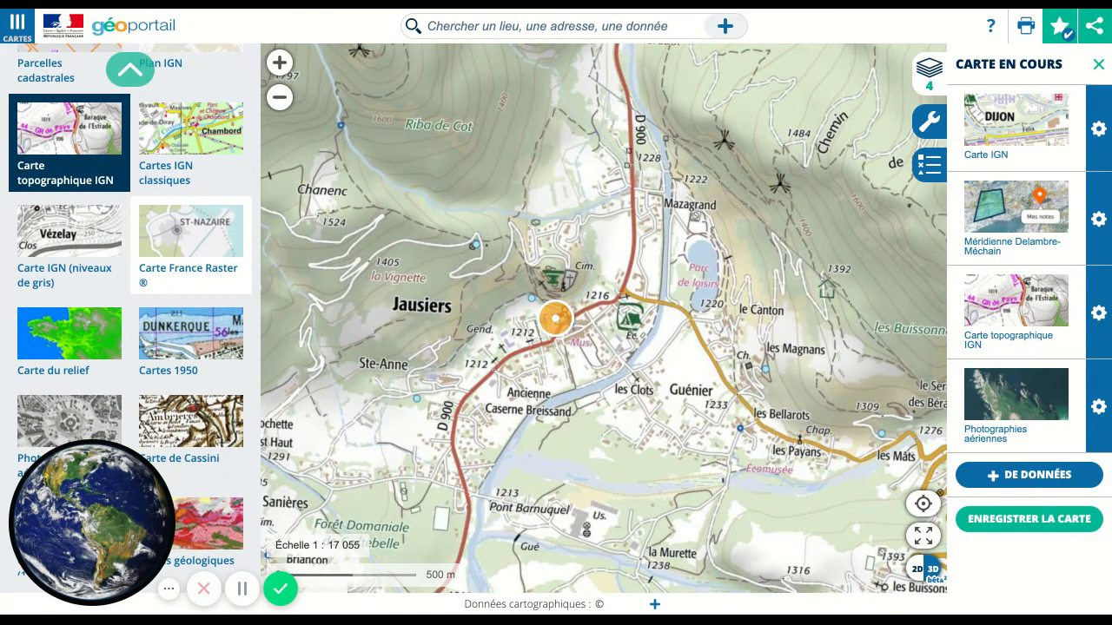
pyautogui.scroll(1, 191, 251)
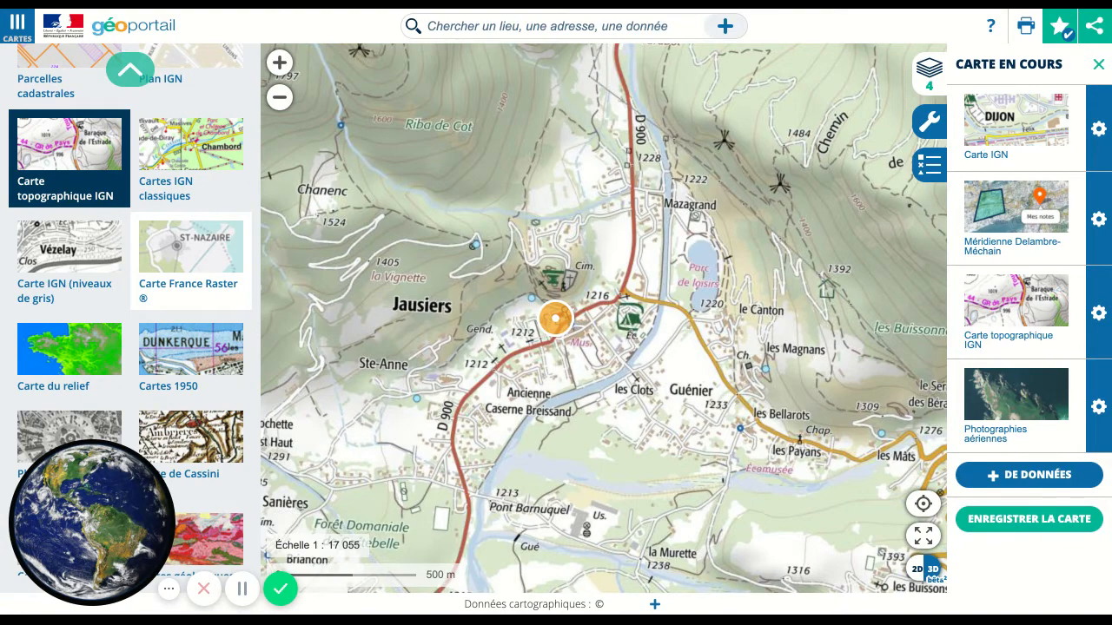
pyautogui.scroll(-1, 191, 247)
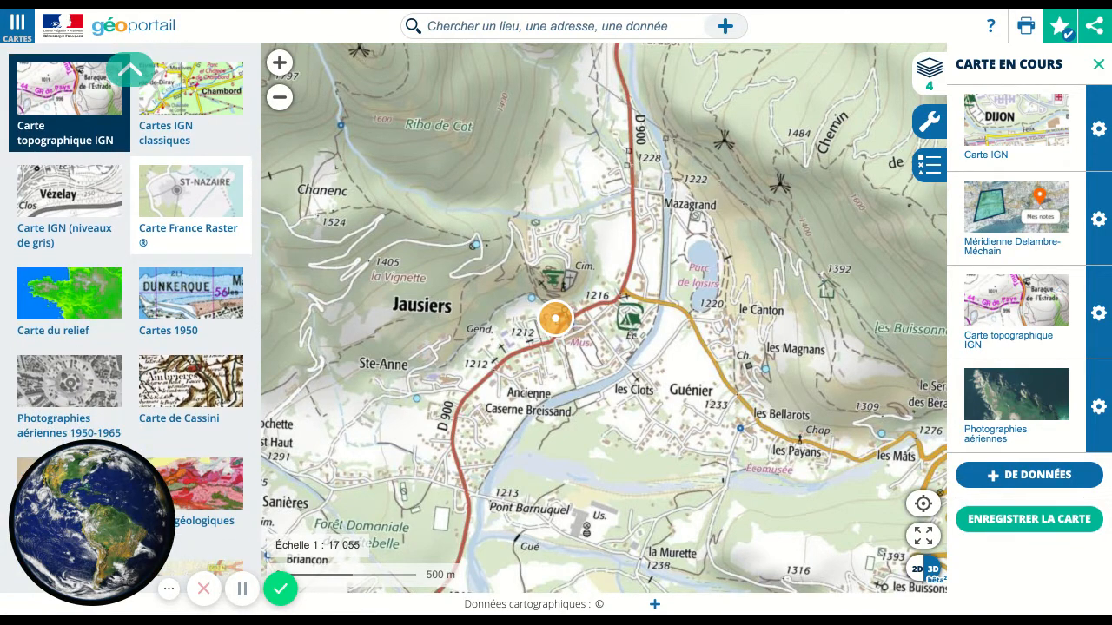
pyautogui.scroll(2, 130, 313)
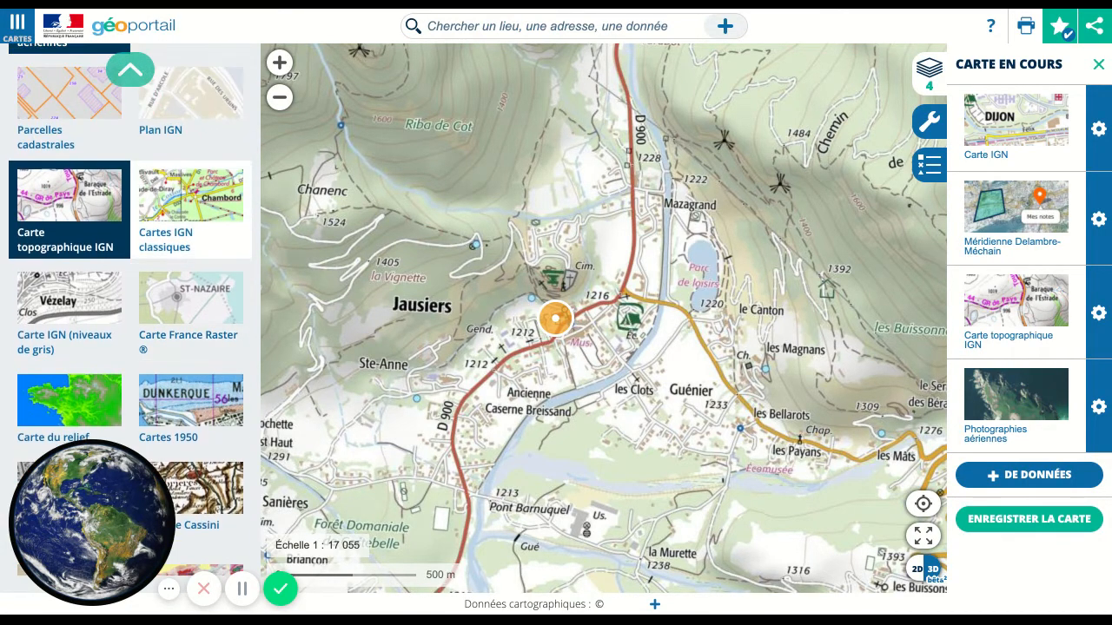
pyautogui.scroll(1, 87, 143)
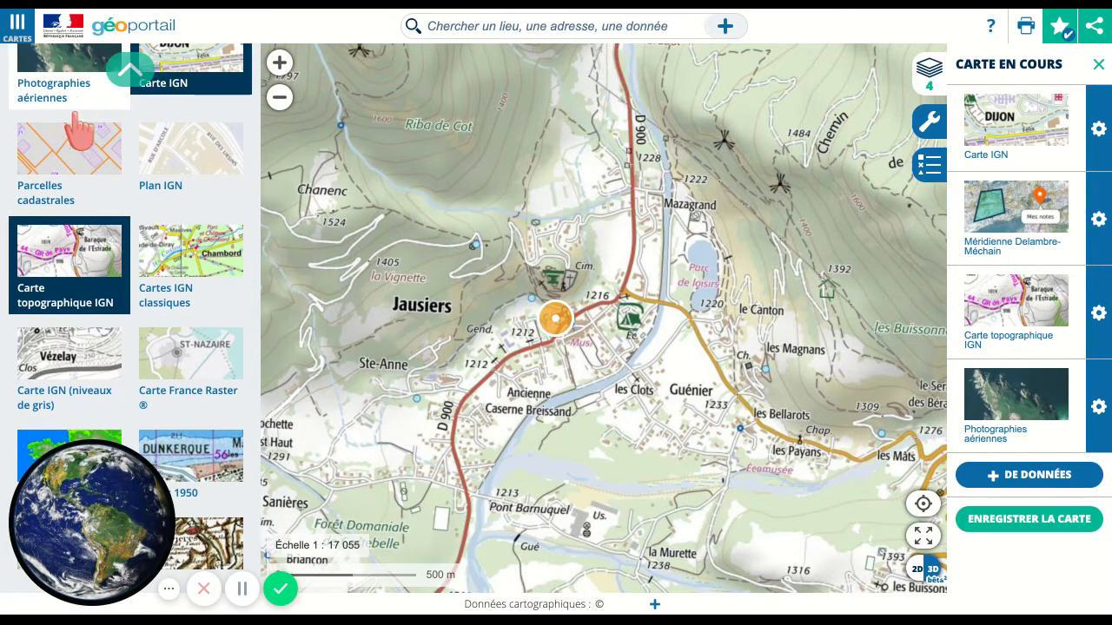
# - Overlay the Parcelles cadastrales layer on the Jausiers map and take it off again
pyautogui.click(75, 139)
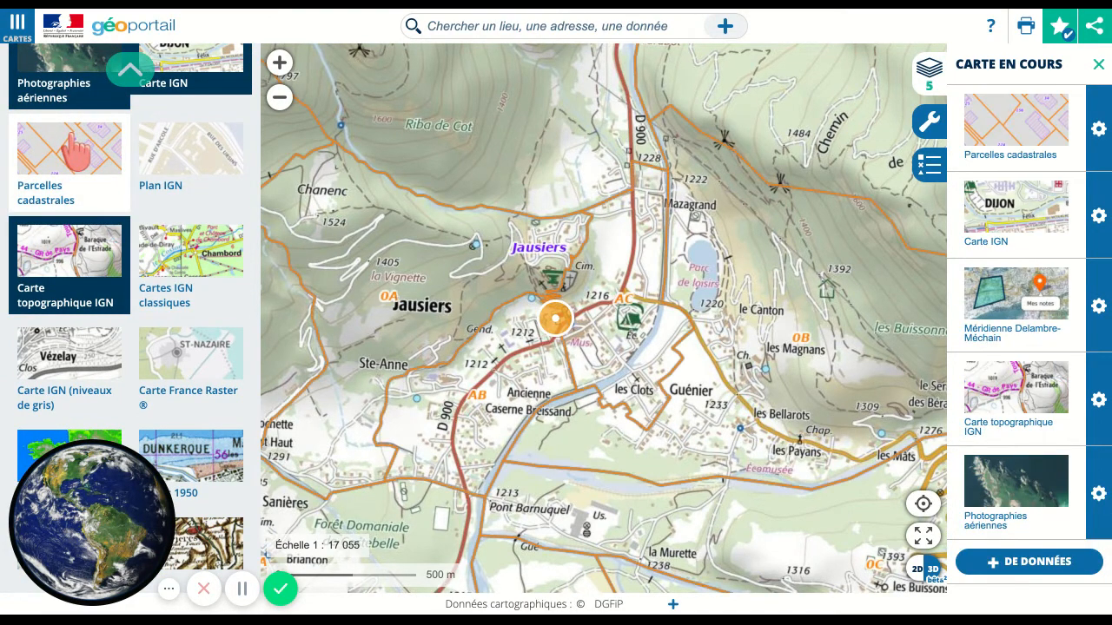
pyautogui.click(80, 153)
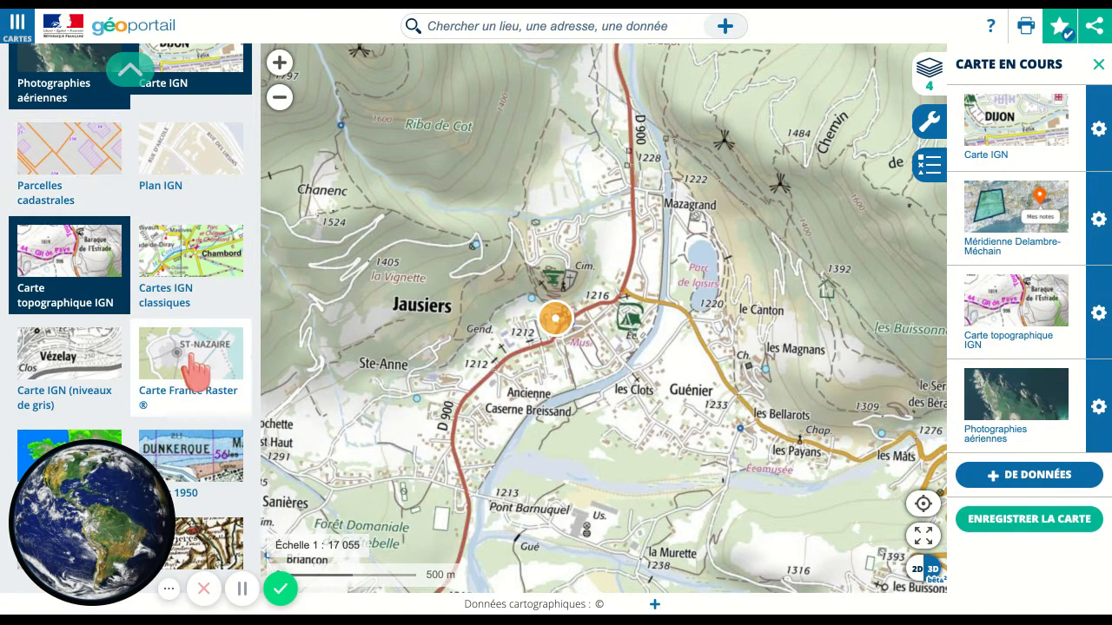
# - Display the Carte de Cassini base map over Jausiers and switch it off again
pyautogui.scroll(-2, 192, 369)
pyautogui.scroll(-3, 196, 375)
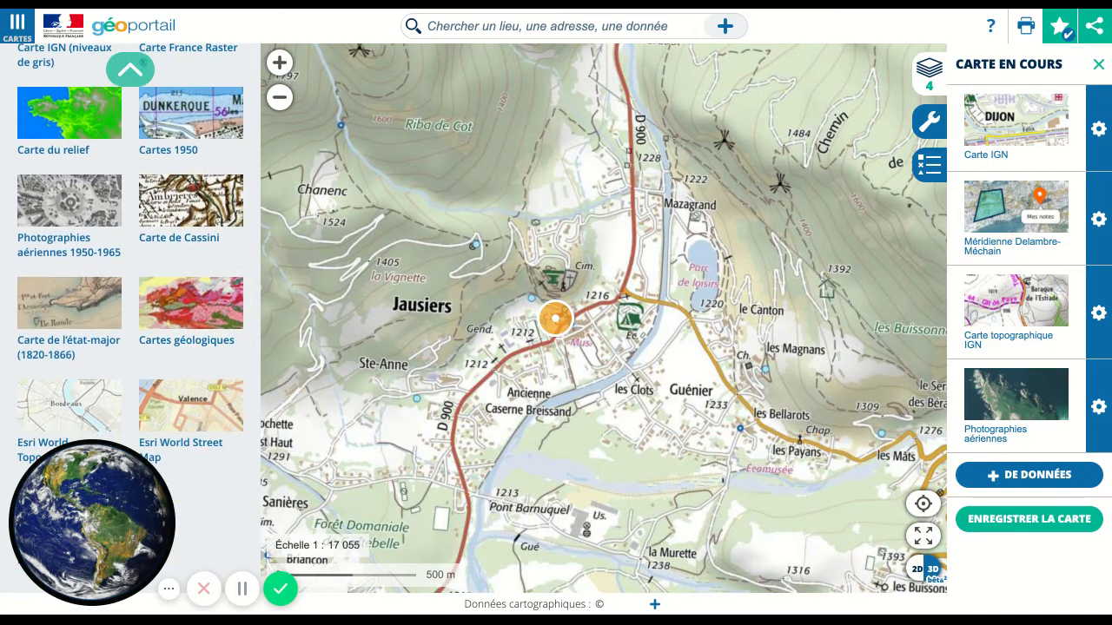
pyautogui.click(222, 231)
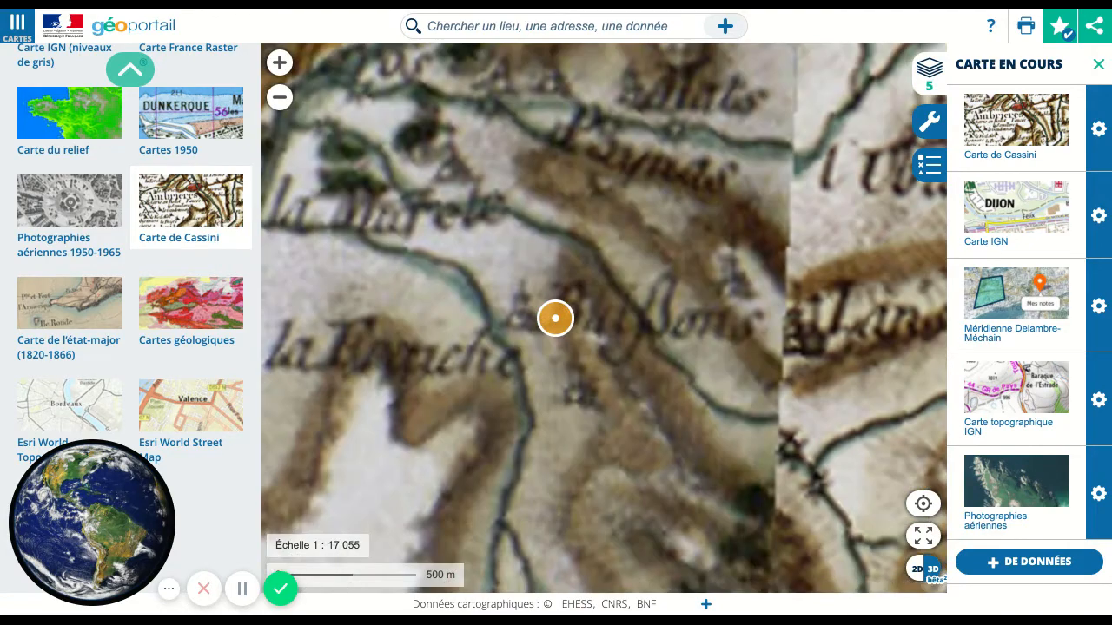
pyautogui.click(222, 233)
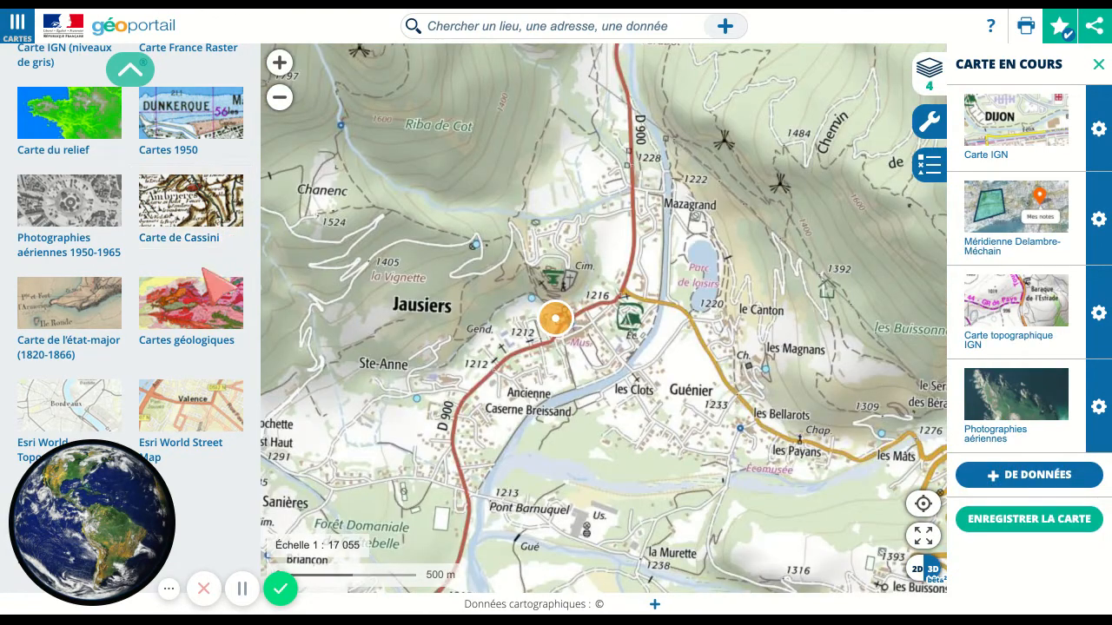
# - Add the Cartes géologiques layer to the current map and delete it through its layer settings
pyautogui.click(196, 299)
pyautogui.click(196, 299)
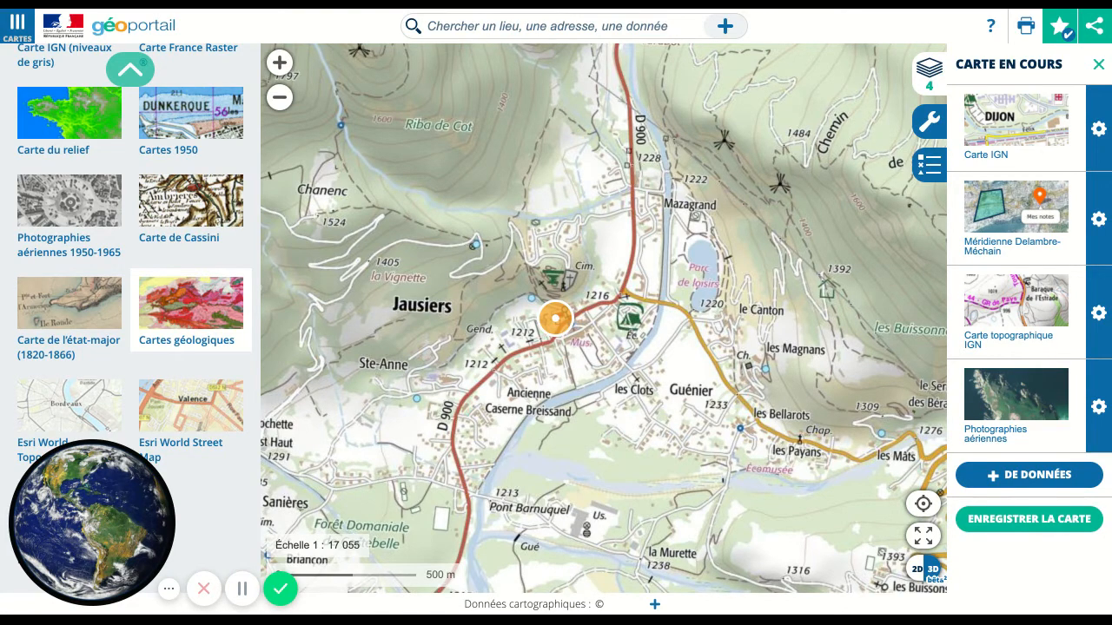
pyautogui.click(191, 304)
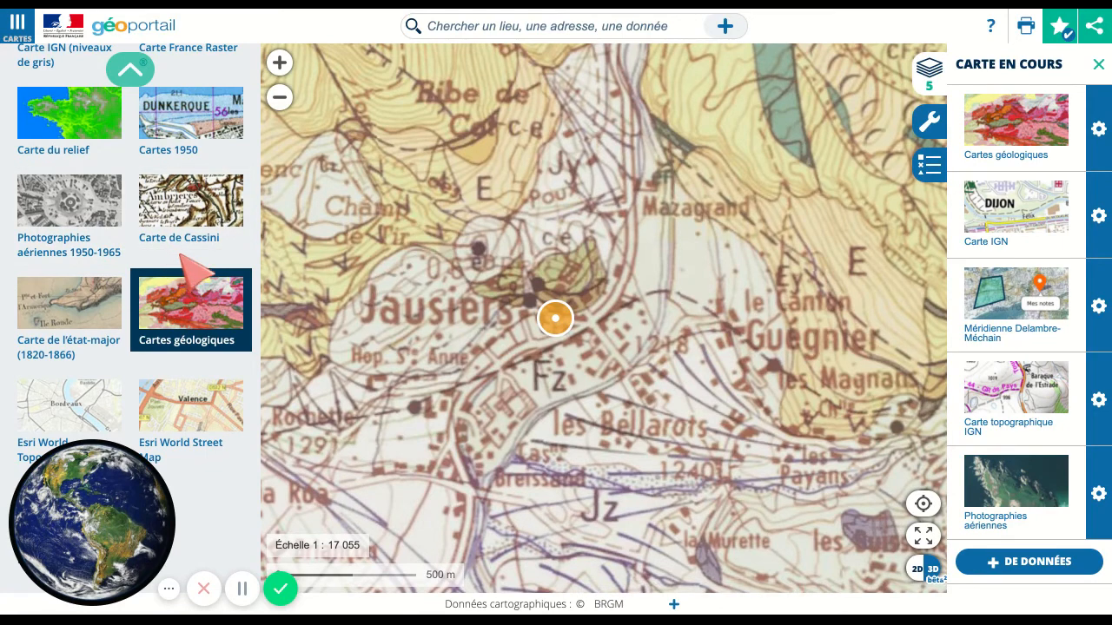
pyautogui.scroll(3, 191, 269)
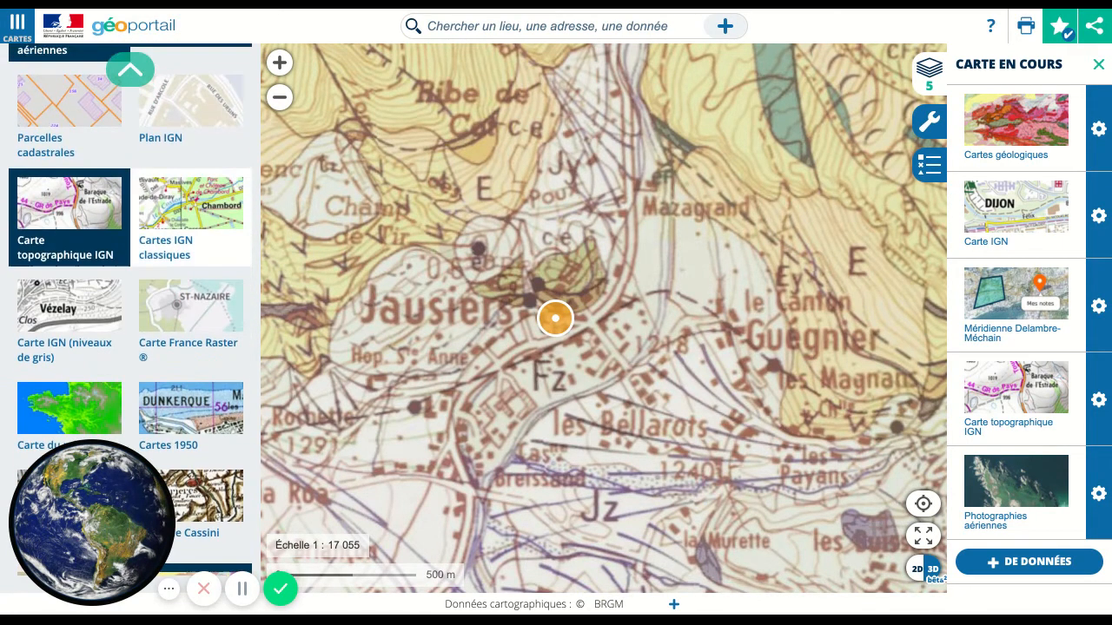
pyautogui.scroll(-3, 191, 270)
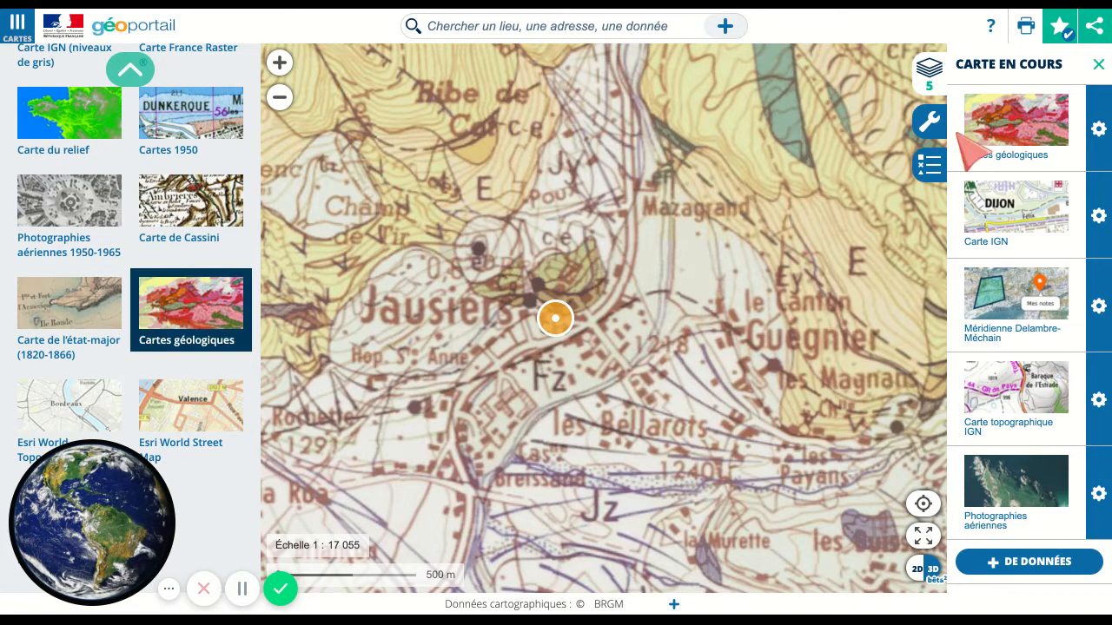
pyautogui.click(1099, 129)
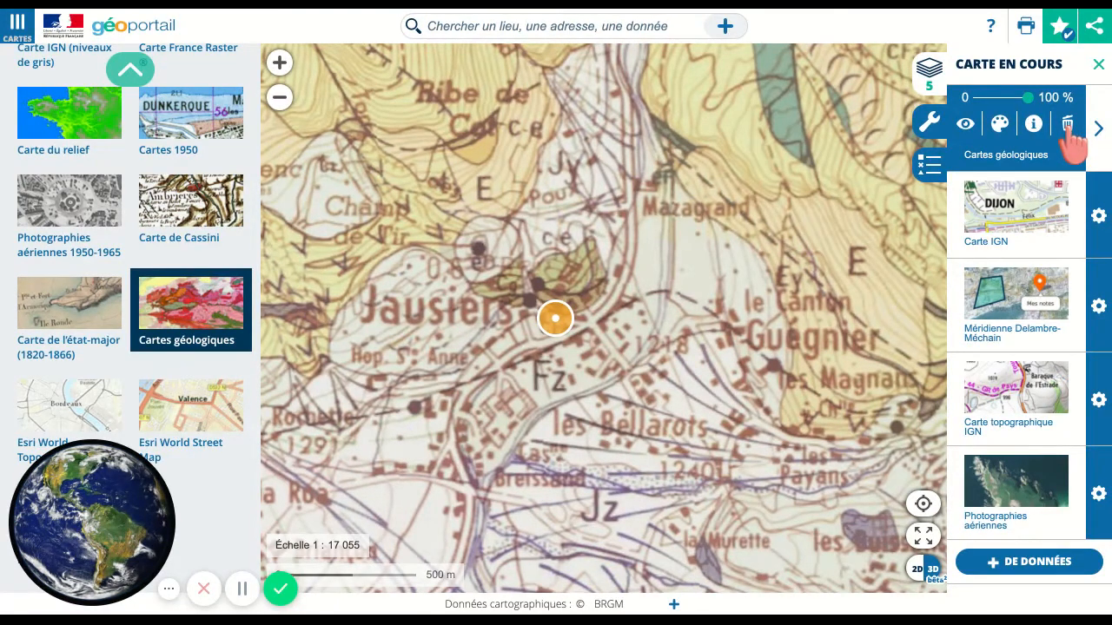
pyautogui.click(1067, 124)
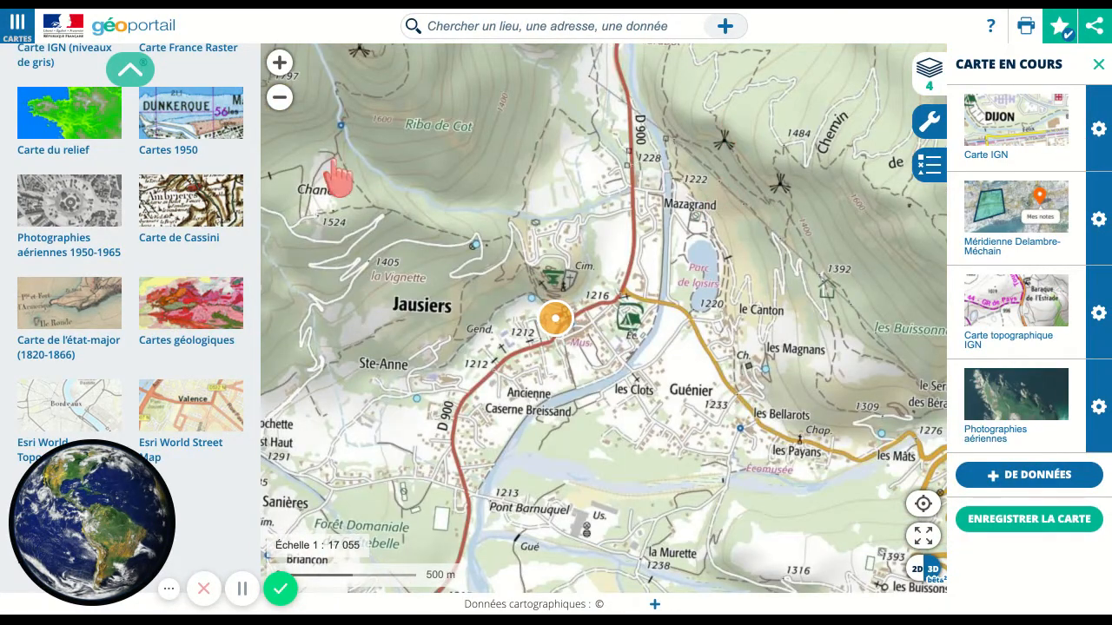
# - Close the base map catalogue to give the map its full width
pyautogui.scroll(5, 180, 207)
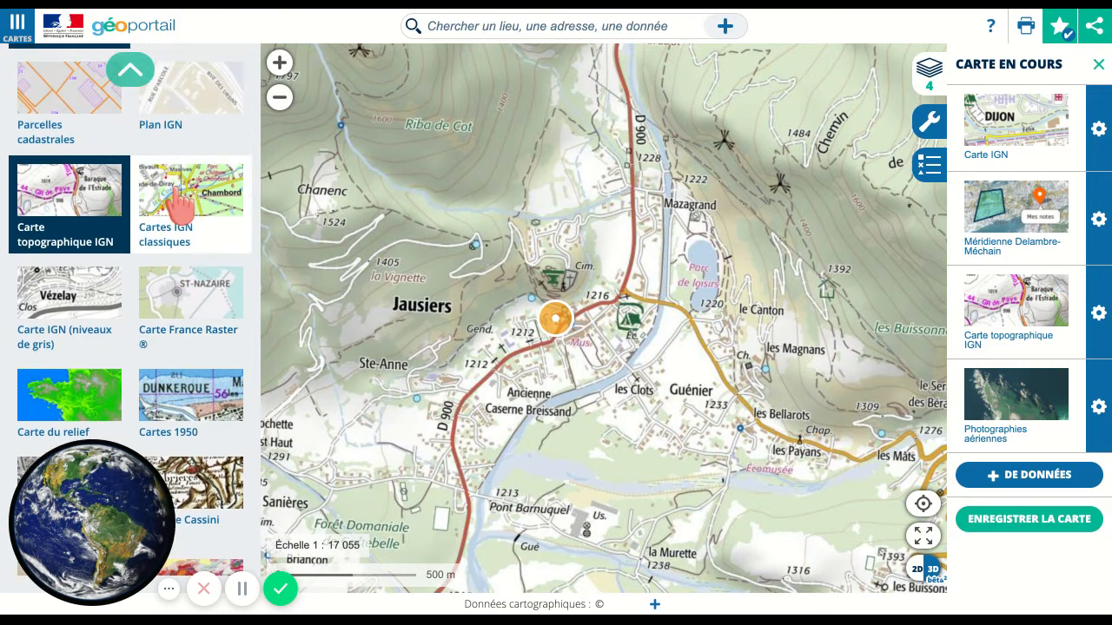
pyautogui.scroll(3, 180, 206)
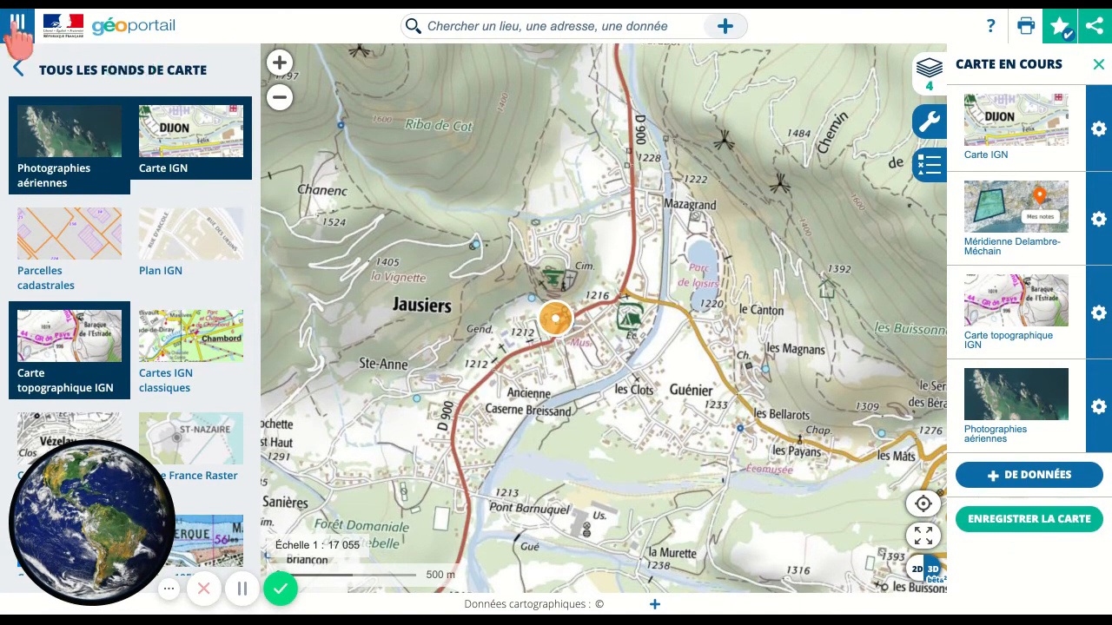
pyautogui.click(14, 31)
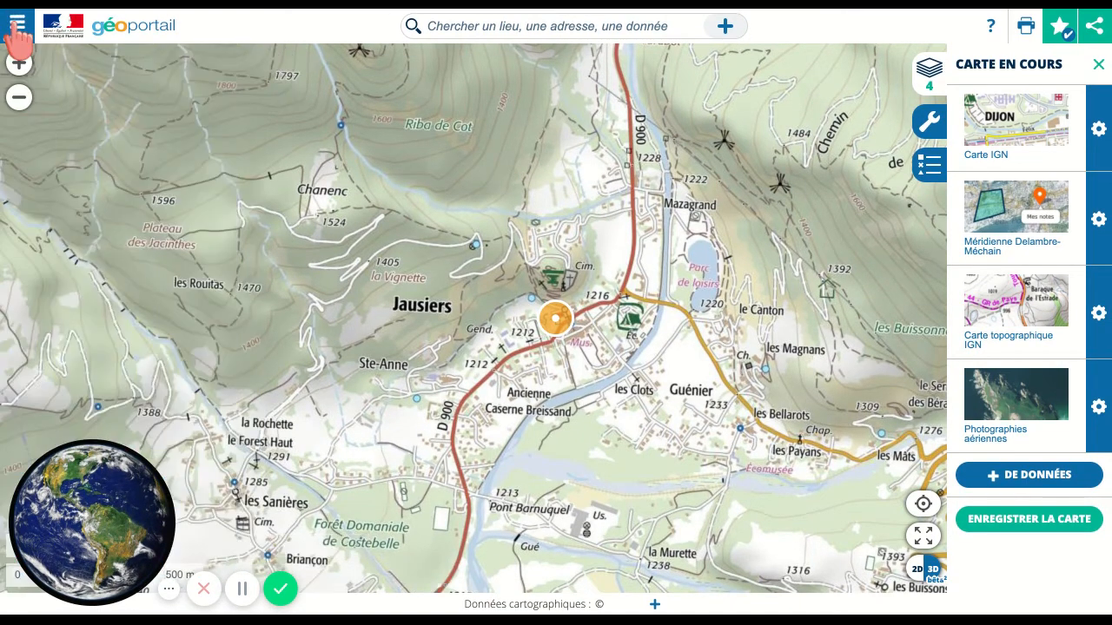
# - Zoom the map out to view the surroundings of Jausiers and zoom back in on the village
pyautogui.click(20, 97)
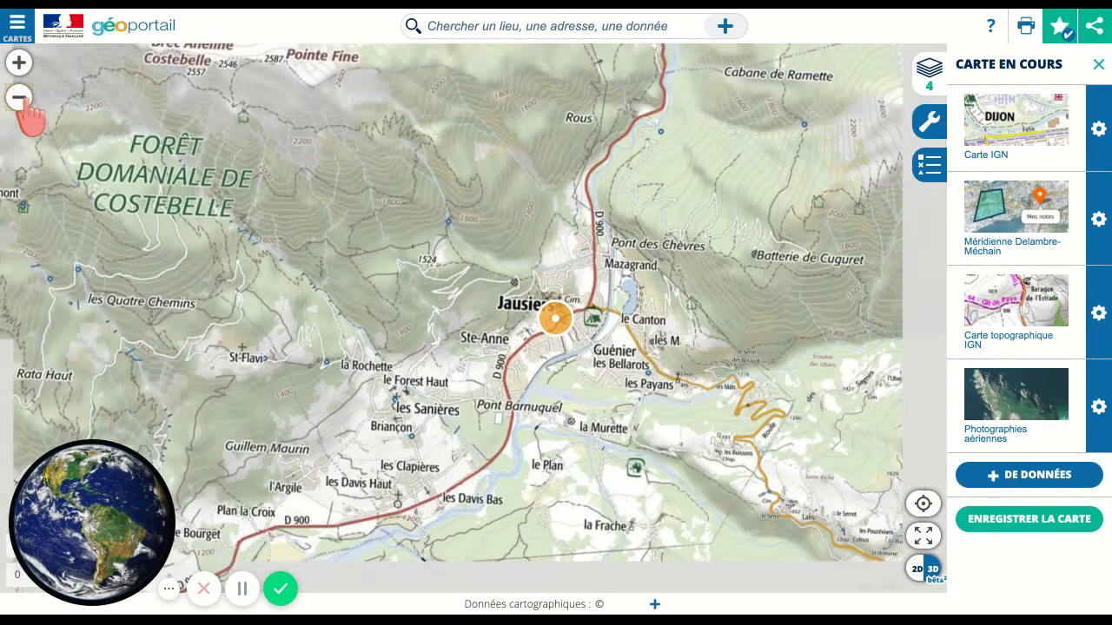
pyautogui.click(20, 97)
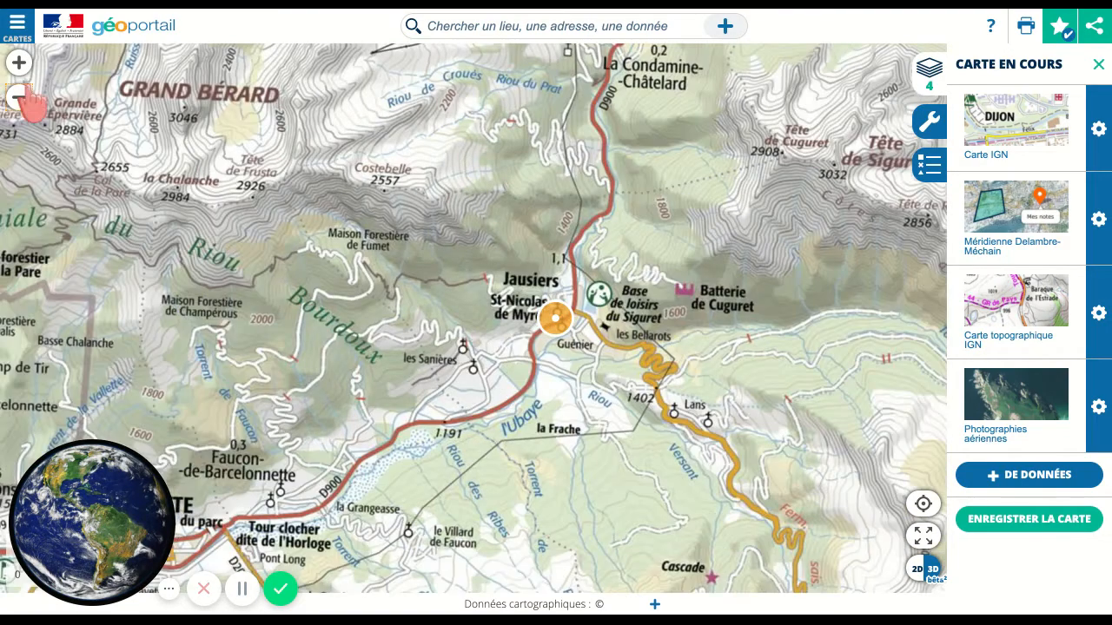
pyautogui.click(19, 70)
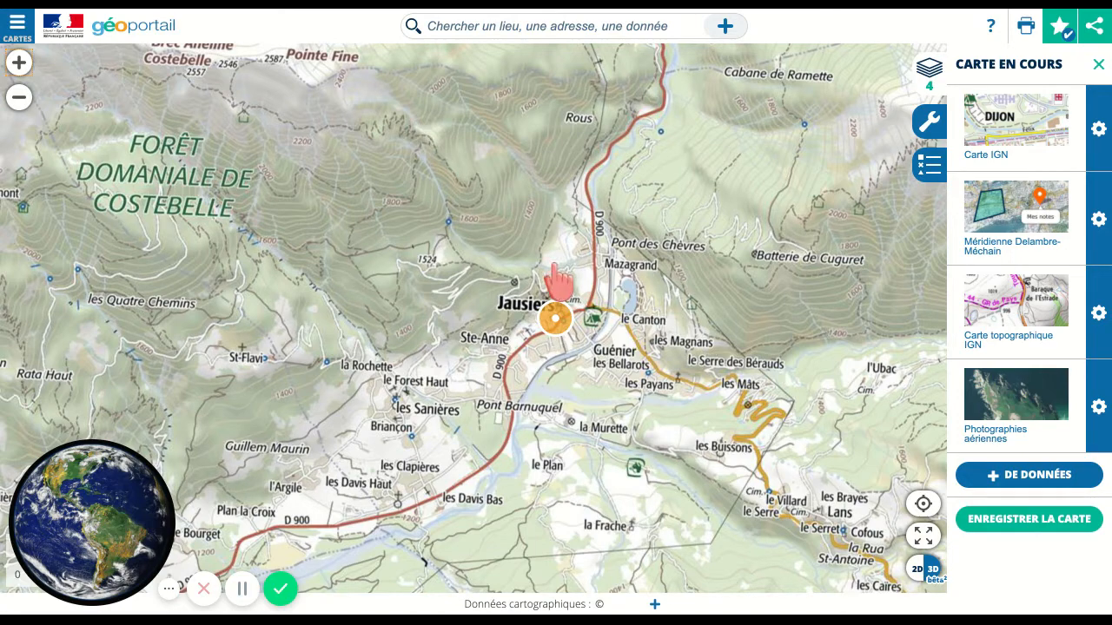
pyautogui.scroll(1, 554, 276)
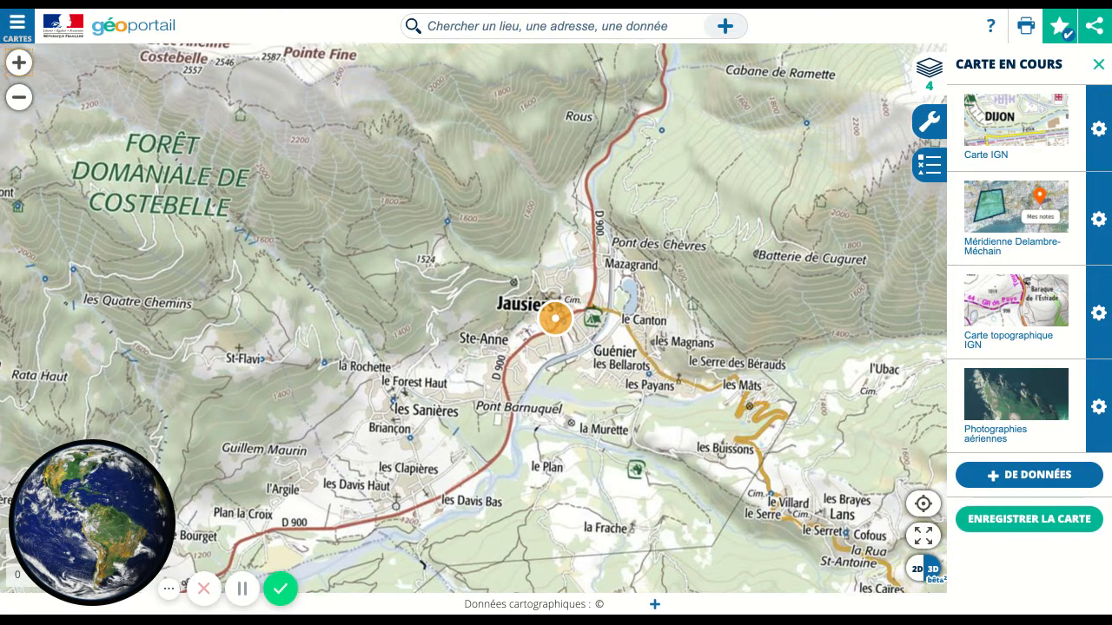
pyautogui.scroll(3, 578, 272)
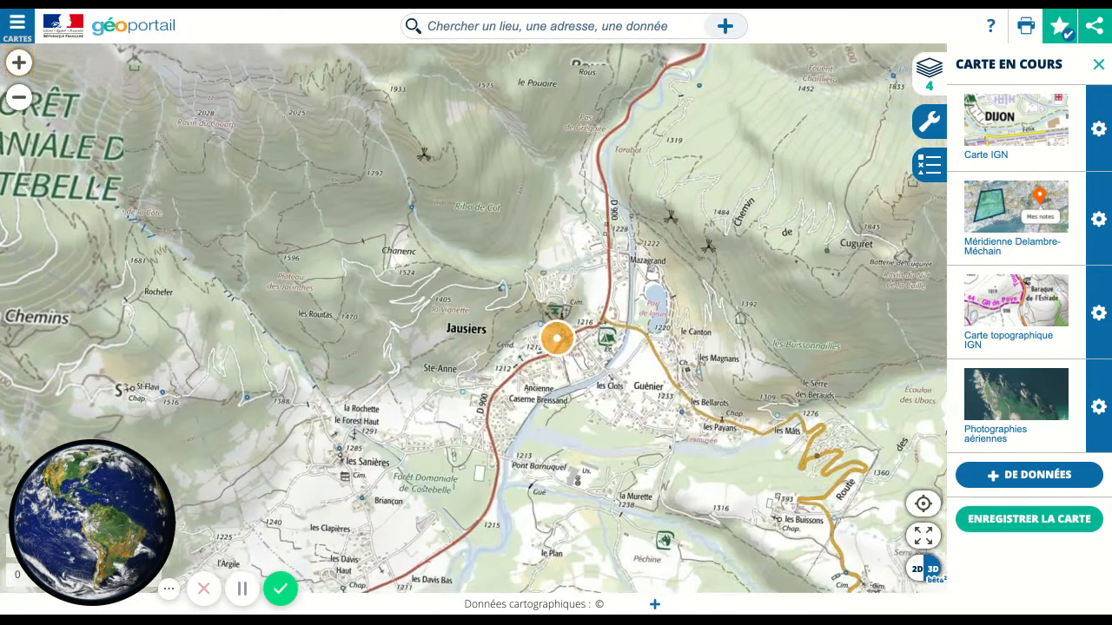
# - Review the account's saved maps and its list of personal data, and close the account overview
pyautogui.scroll(1, 546, 257)
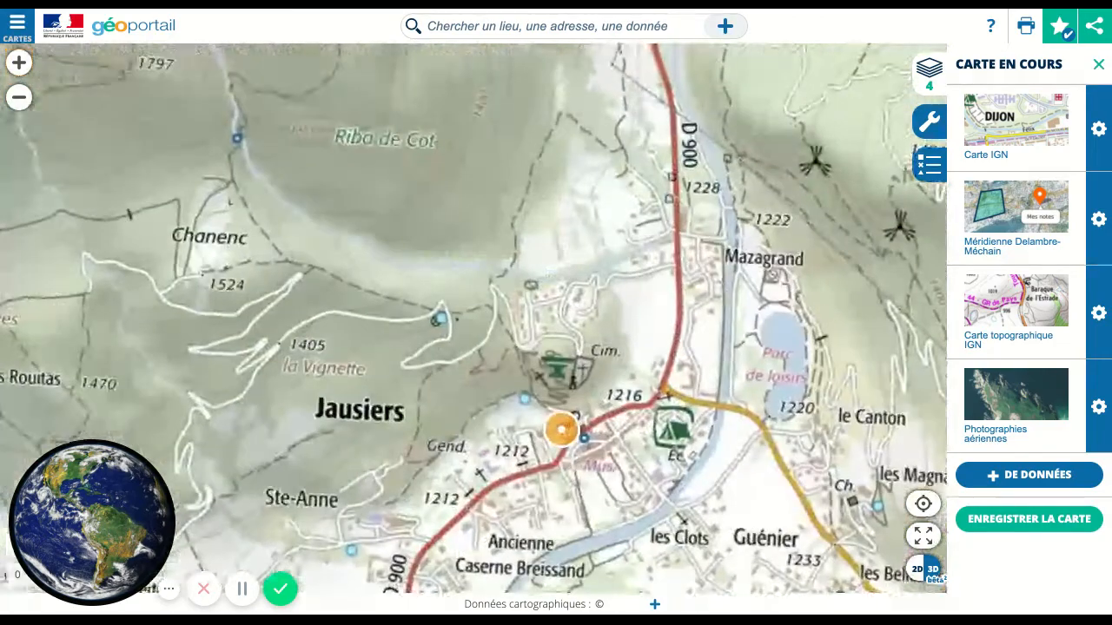
pyautogui.scroll(-2, 552, 257)
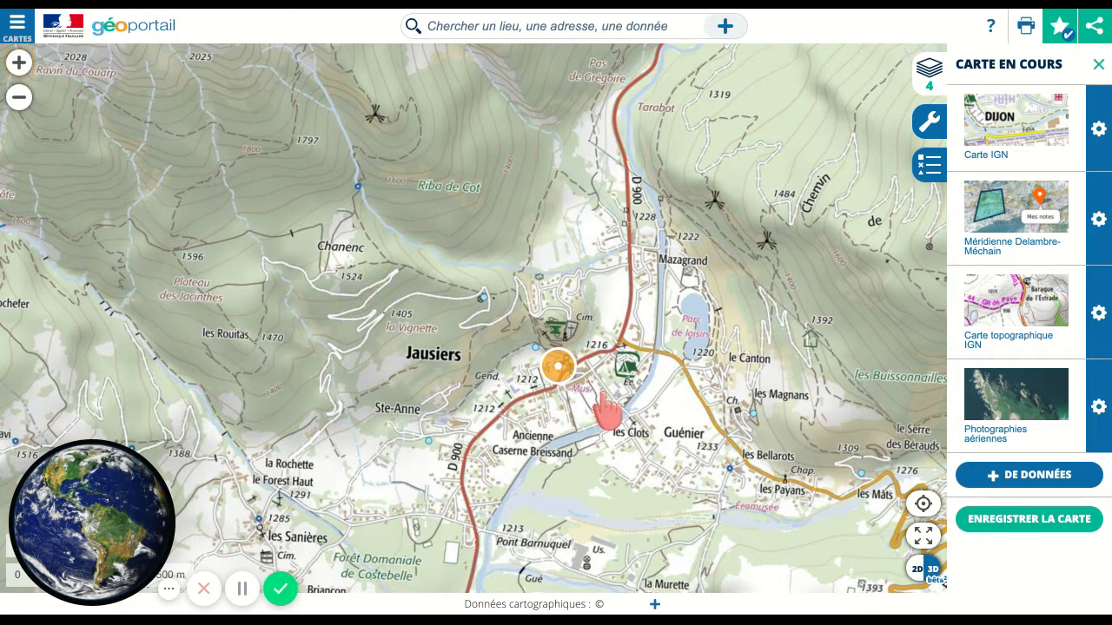
pyautogui.click(1060, 28)
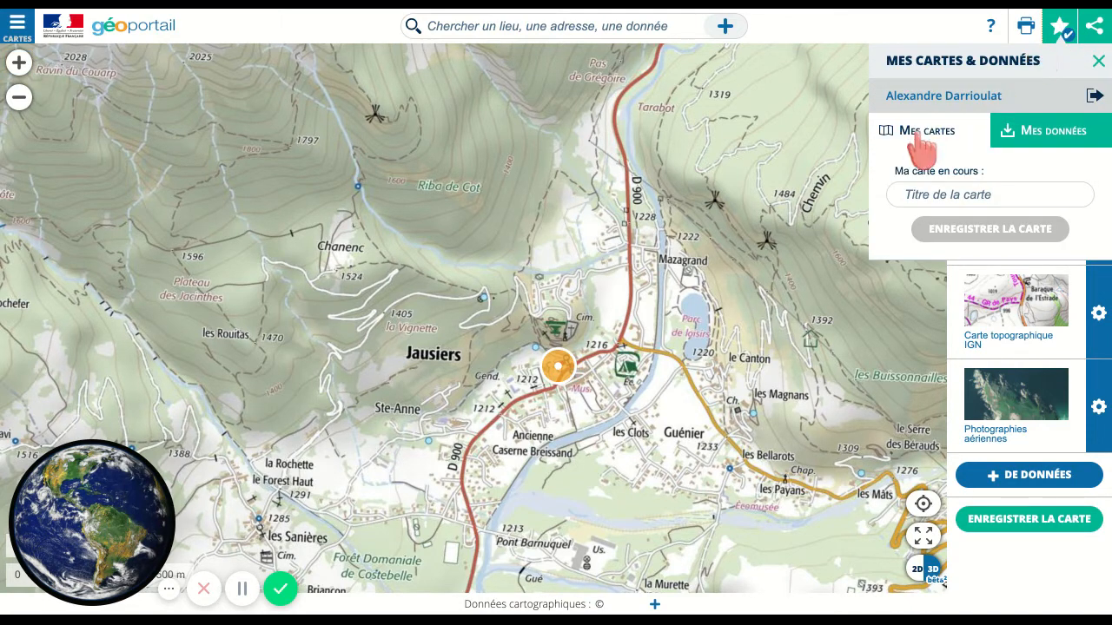
pyautogui.click(1041, 157)
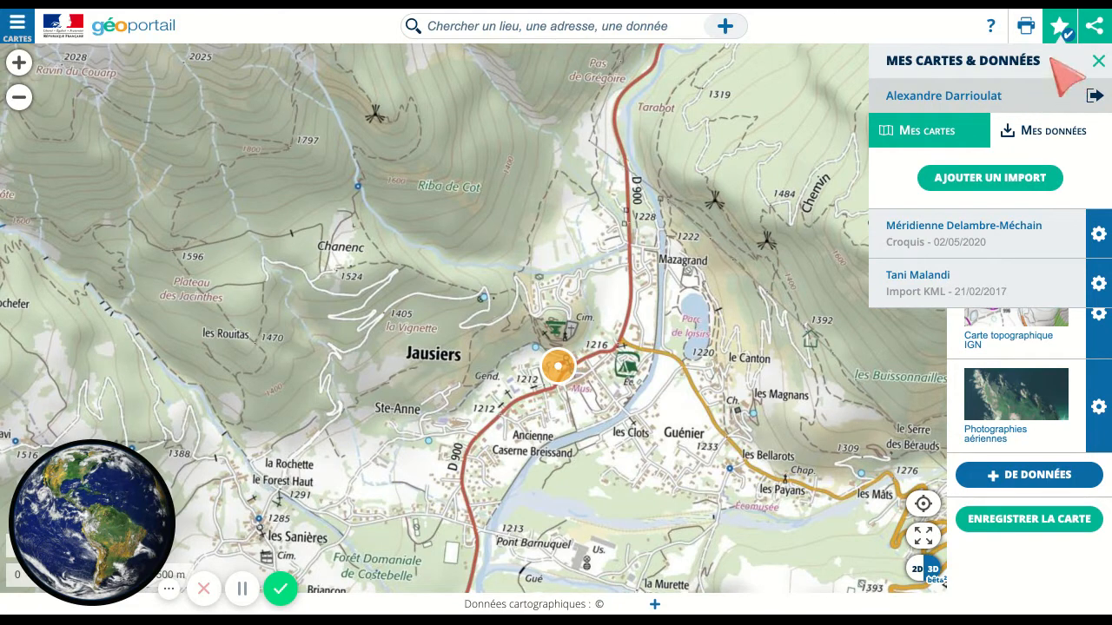
pyautogui.click(1060, 23)
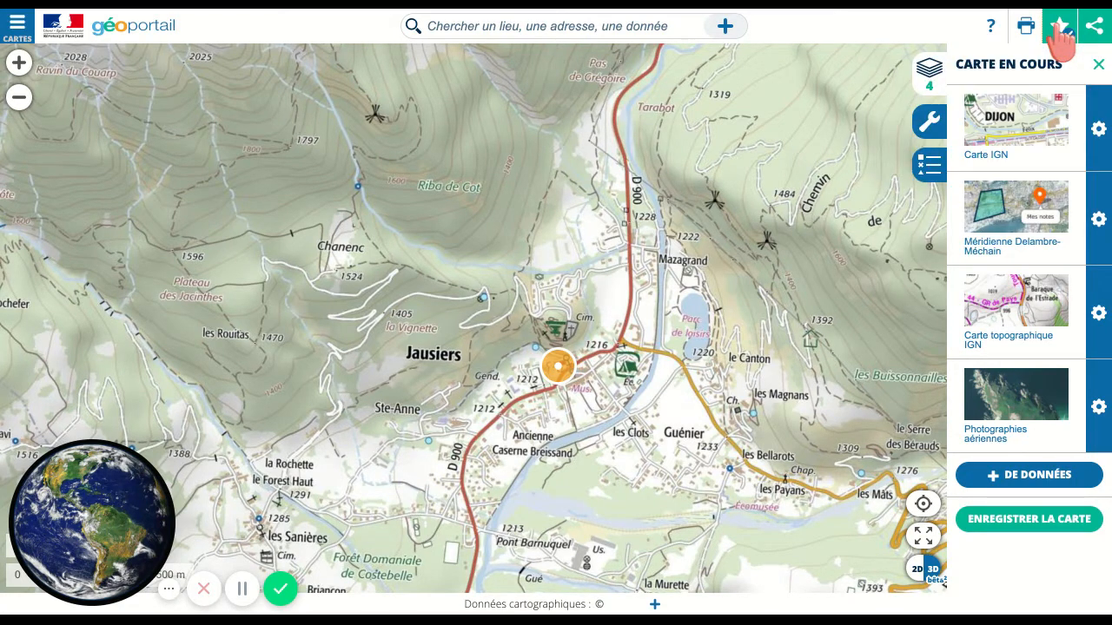
# - Read through the Carte IGN legend, from the road network to the tourism symbols, and collapse it
pyautogui.click(1099, 65)
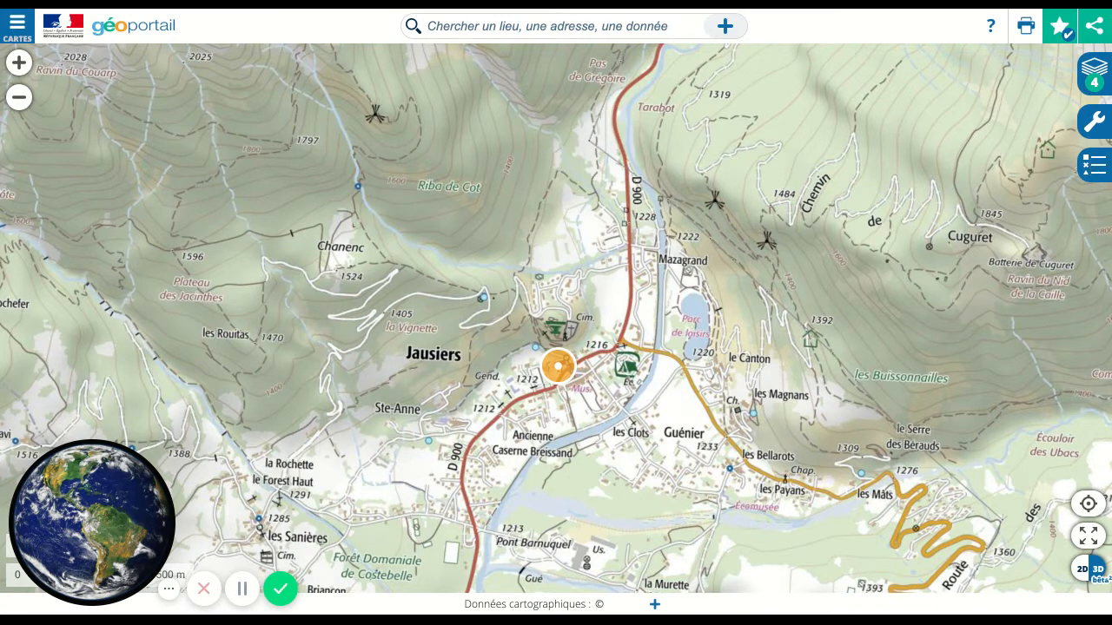
pyautogui.click(1093, 164)
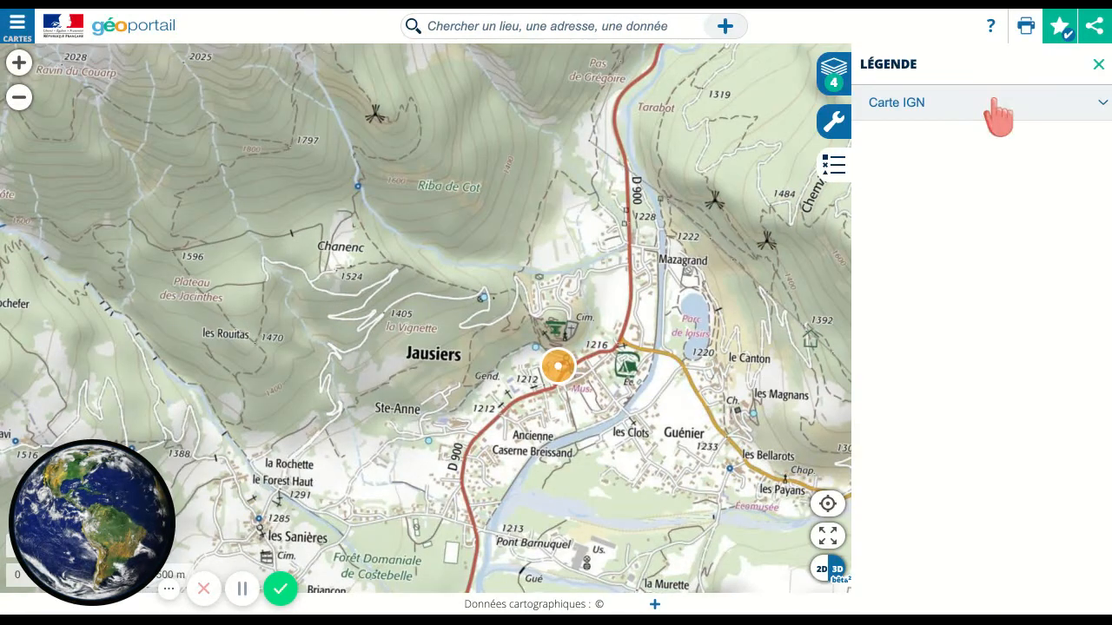
pyautogui.click(1100, 103)
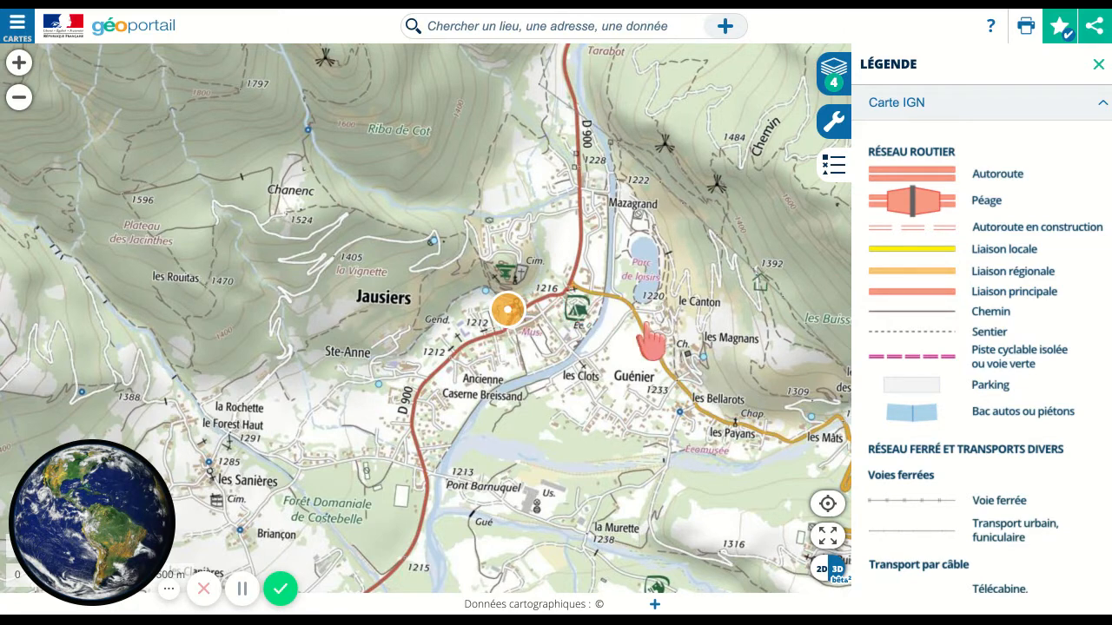
pyautogui.scroll(-5, 1007, 270)
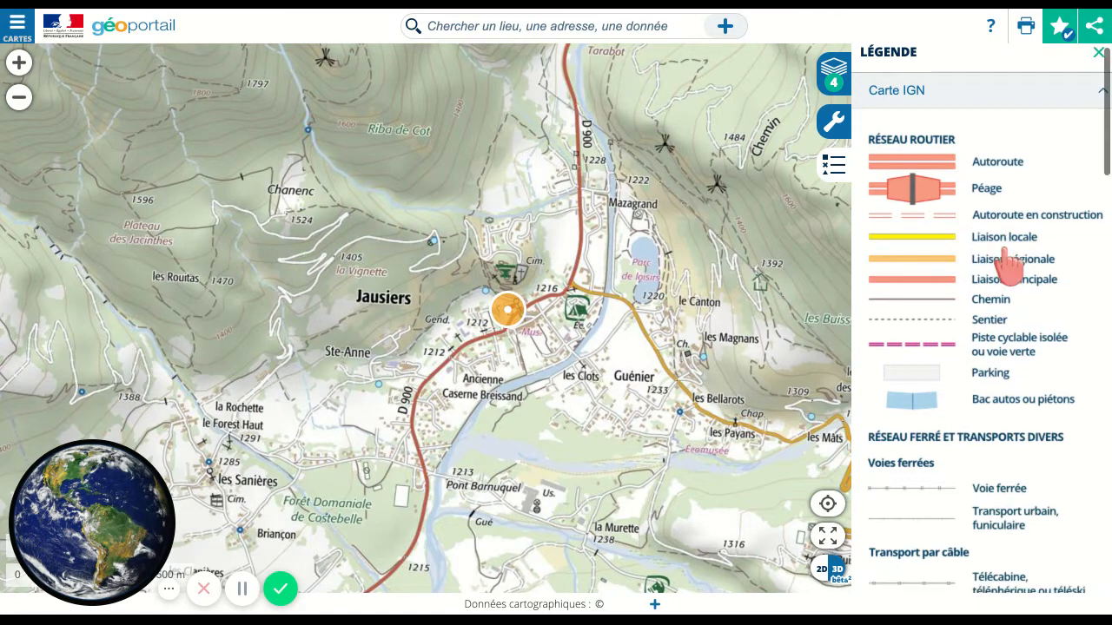
pyautogui.scroll(-12, 1008, 269)
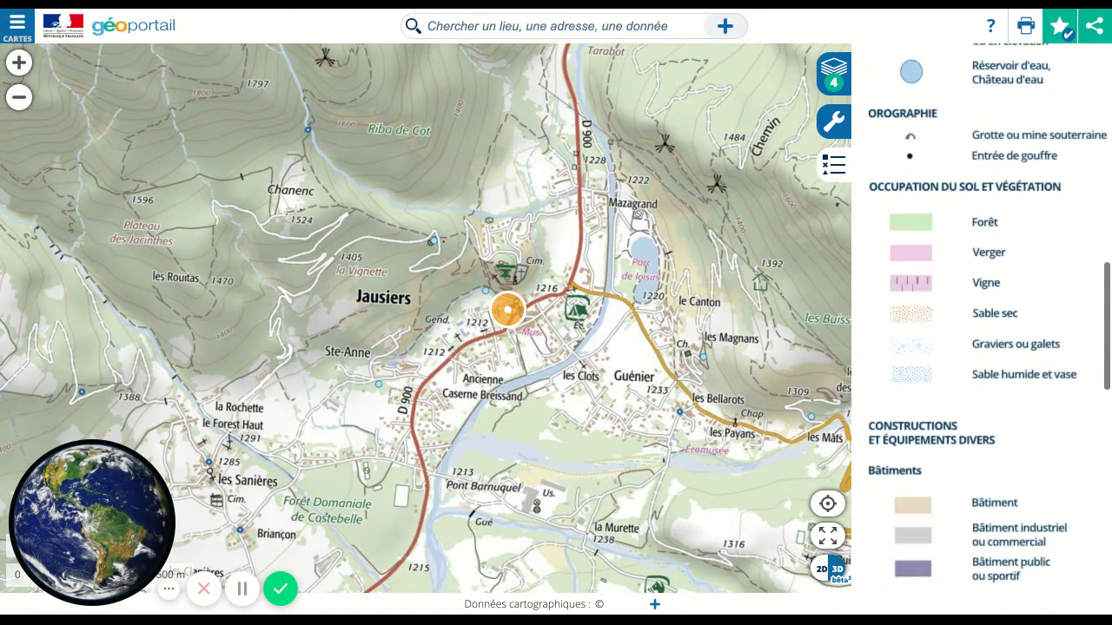
pyautogui.scroll(-2, 981, 313)
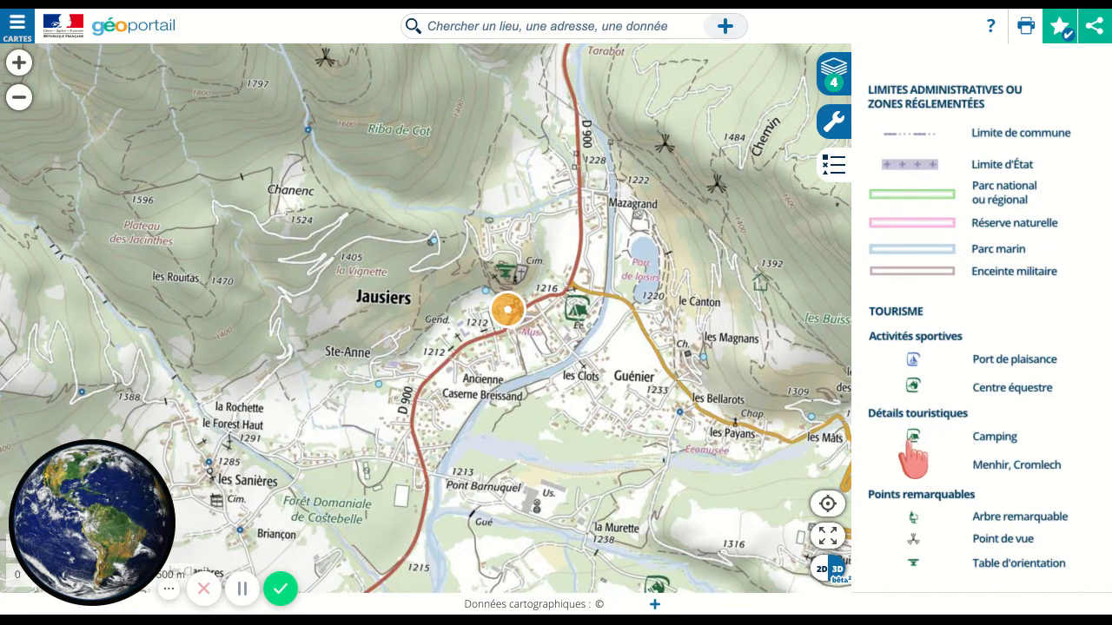
pyautogui.scroll(15, 944, 451)
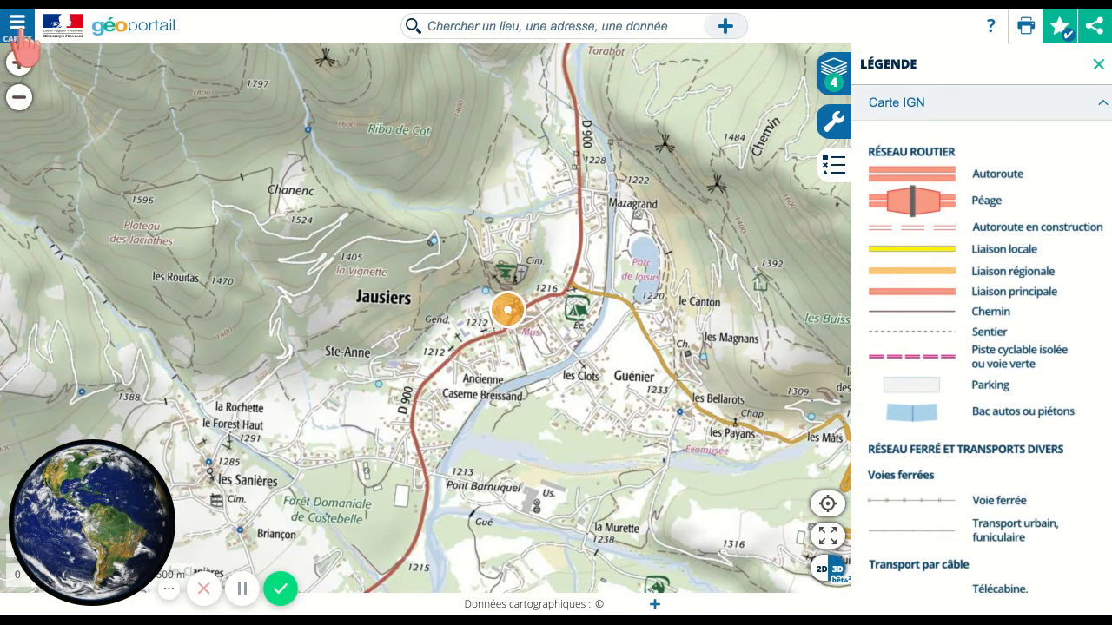
pyautogui.click(18, 30)
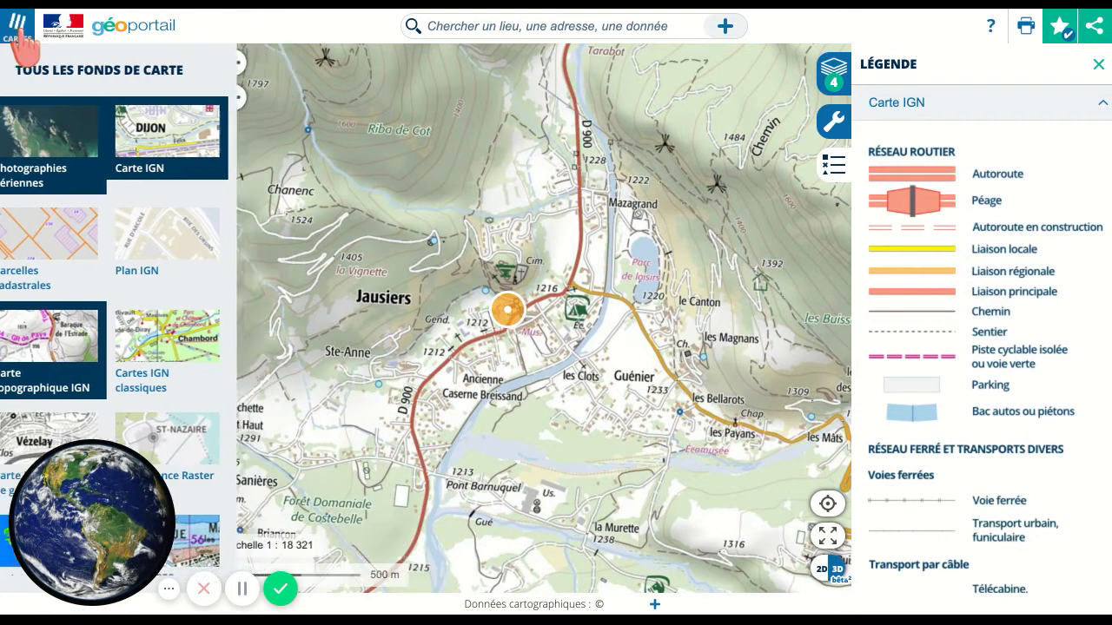
pyautogui.click(17, 30)
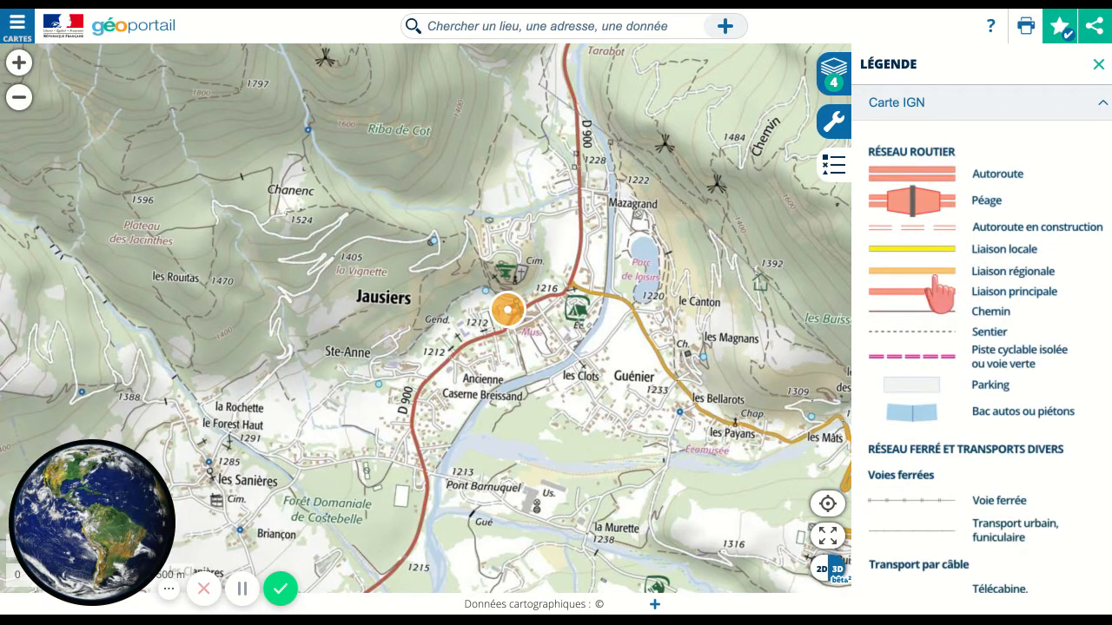
pyautogui.click(1101, 105)
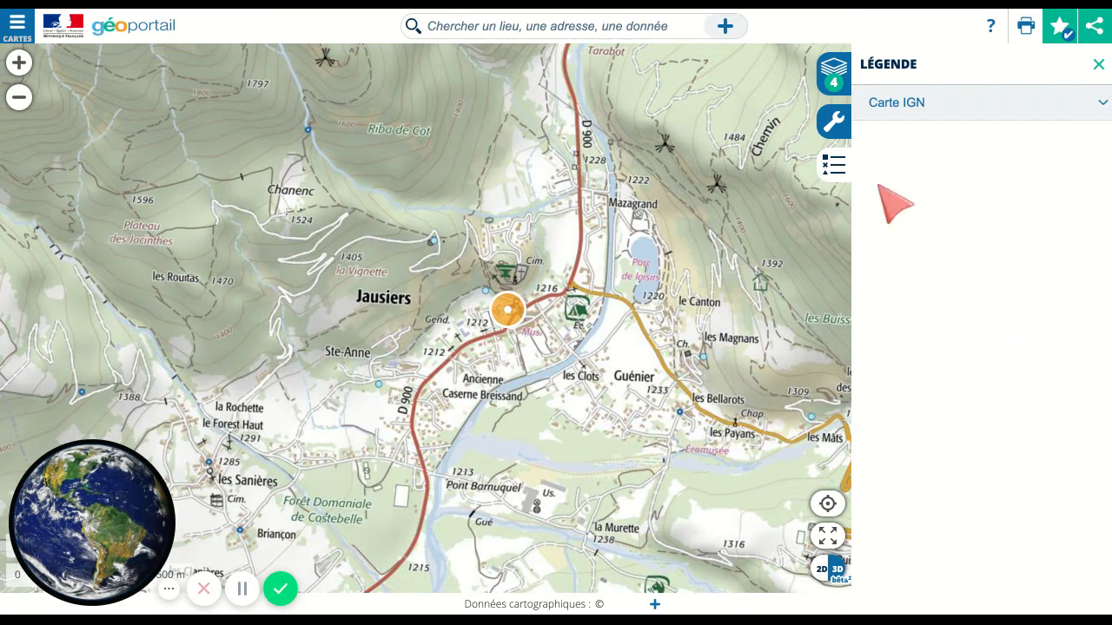
# - Delete the Méridienne Delambre-Méchain layer from the current map
pyautogui.click(834, 71)
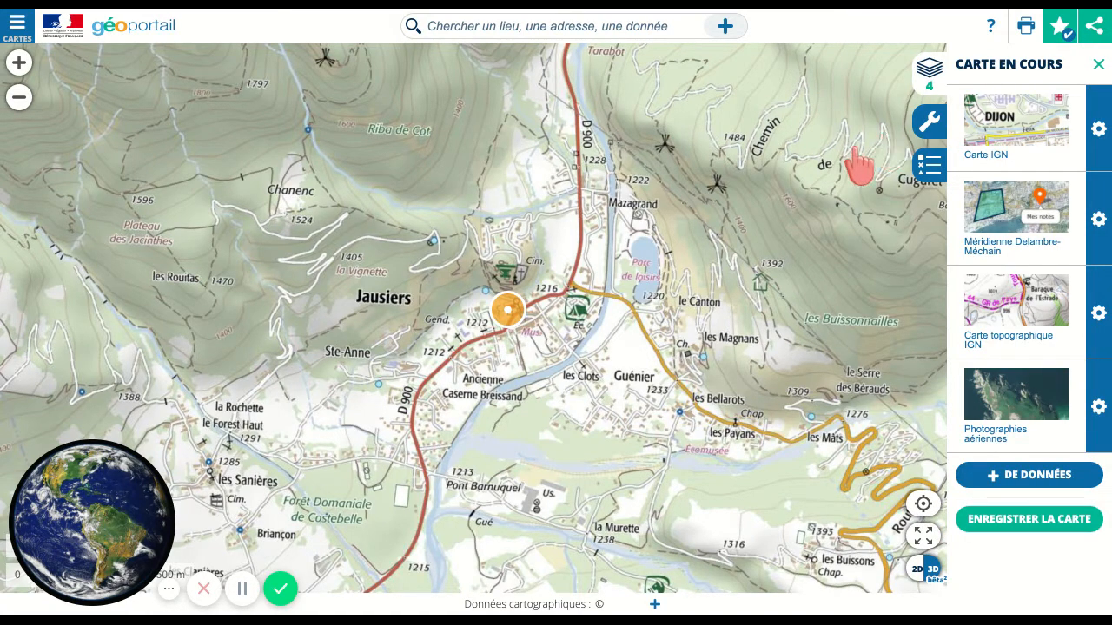
pyautogui.click(1099, 222)
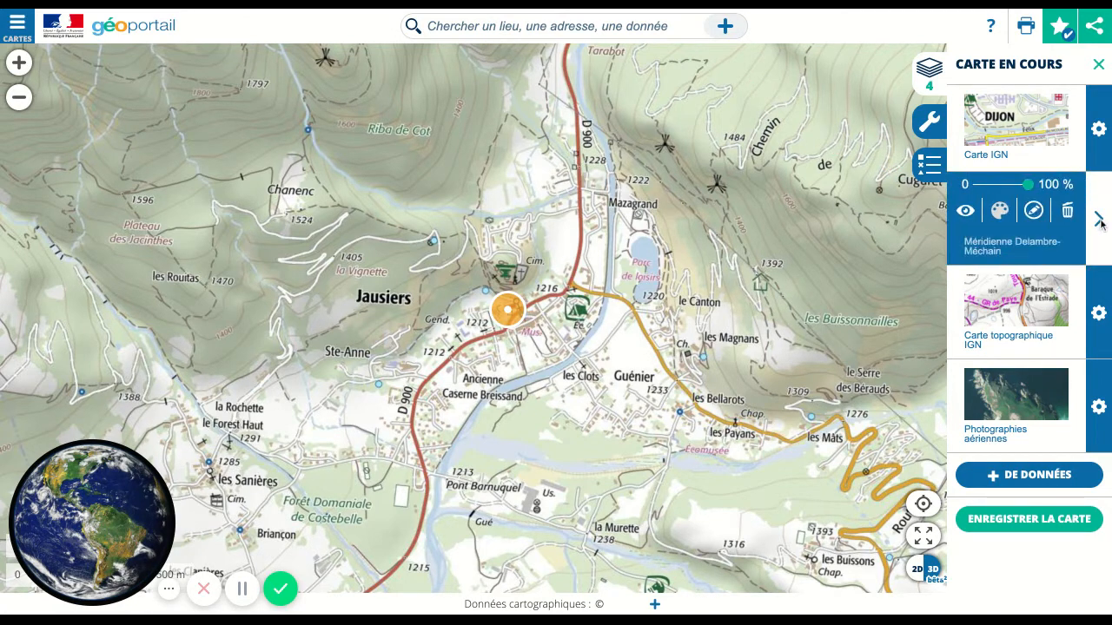
pyautogui.click(1067, 211)
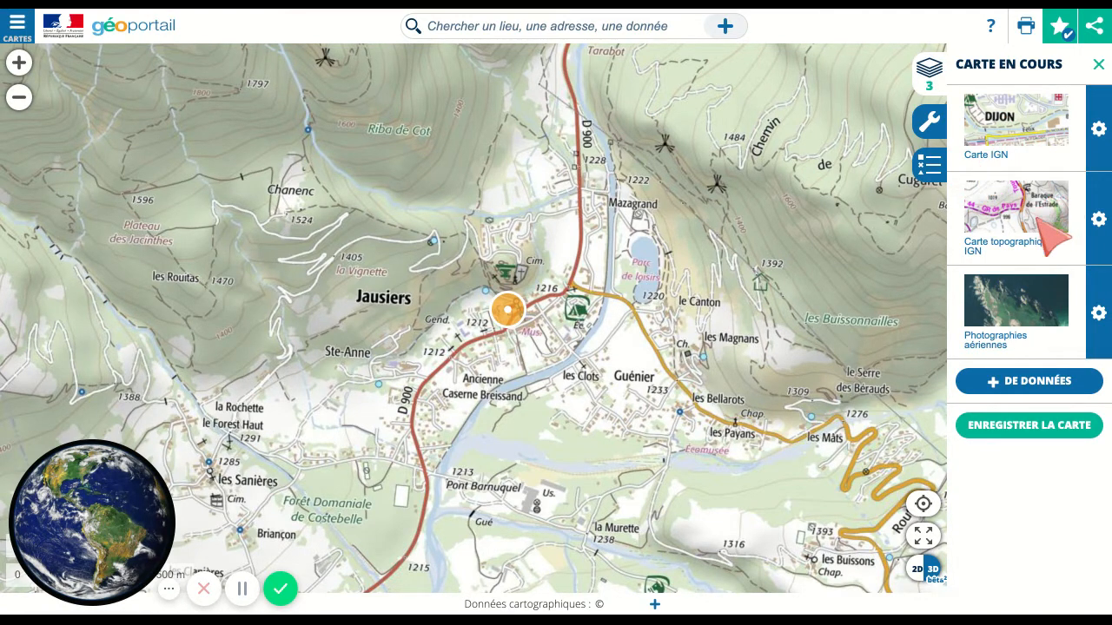
# - Move the Photographies aériennes layer to the top of the layer order and make it visible
pyautogui.moveTo(1026, 309); pyautogui.dragTo(1025, 130)
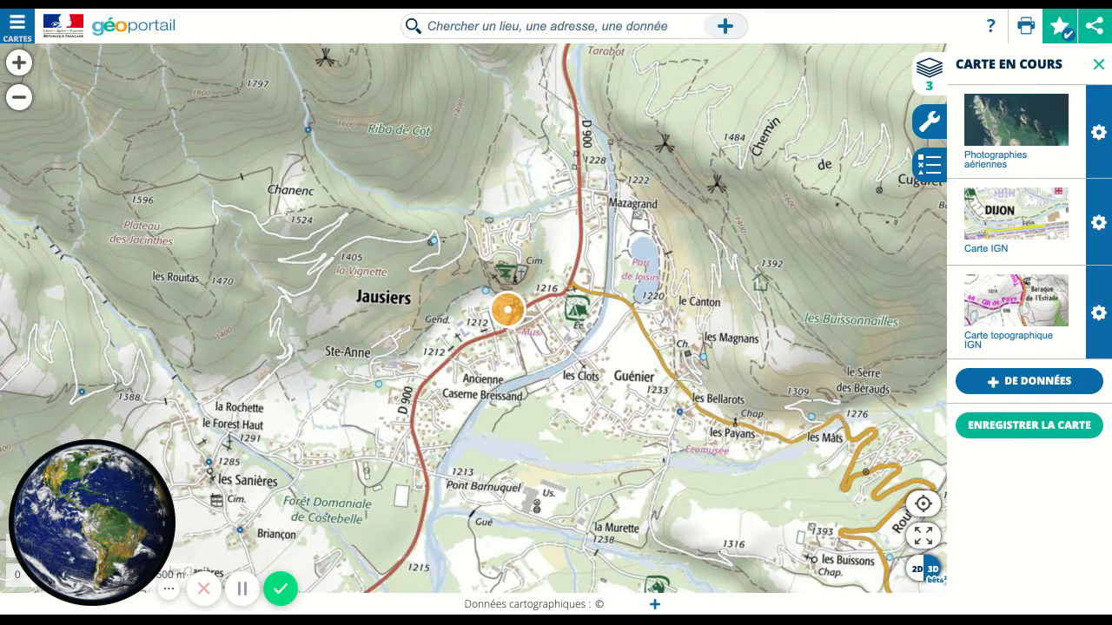
pyautogui.click(1099, 133)
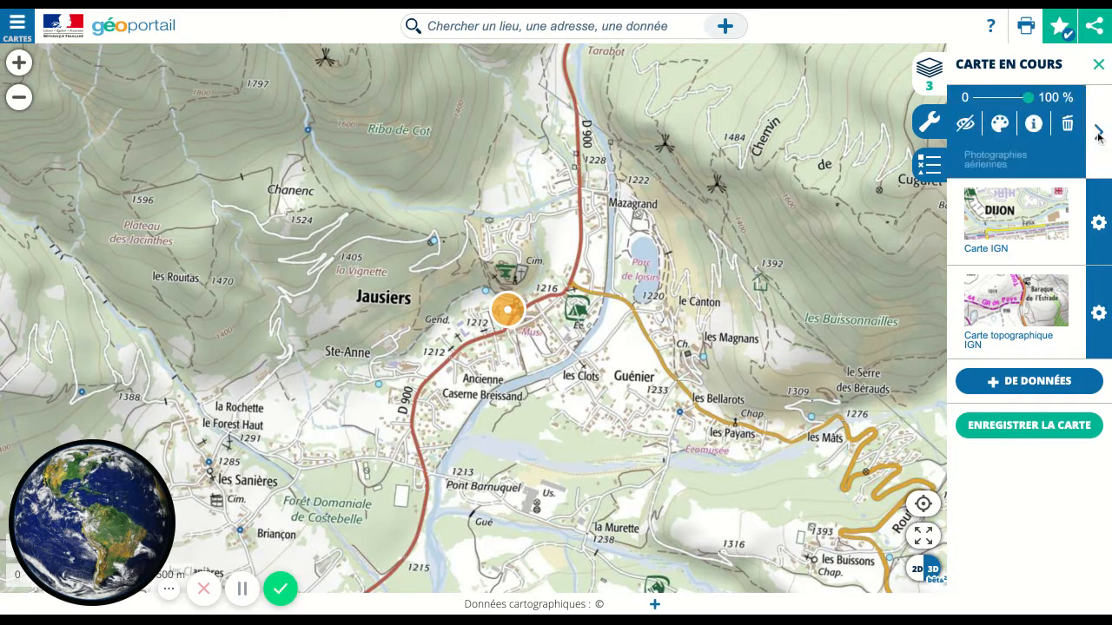
pyautogui.click(965, 124)
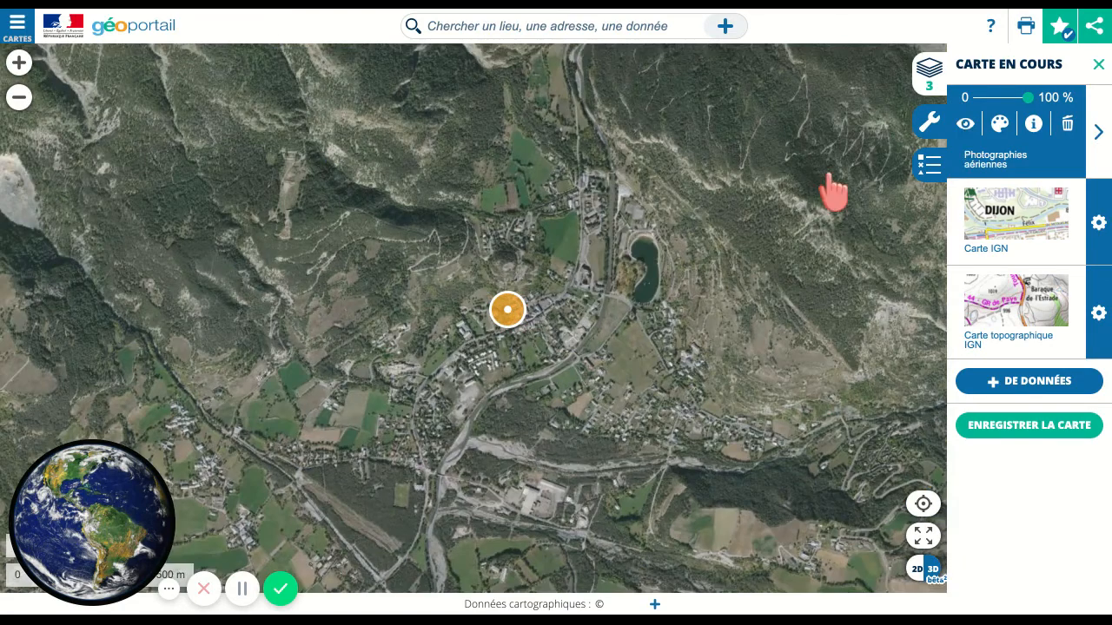
pyautogui.click(1098, 132)
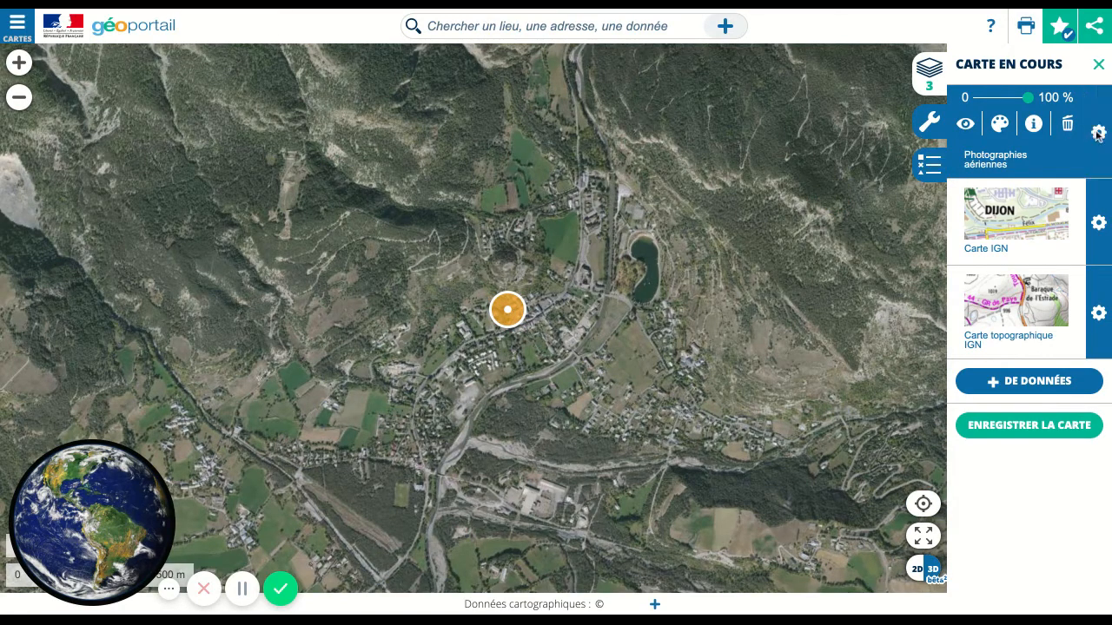
# - Compare the aerial photographs with the Carte IGN over central Jausiers by switching the aerial layer off and on
pyautogui.click(509, 311)
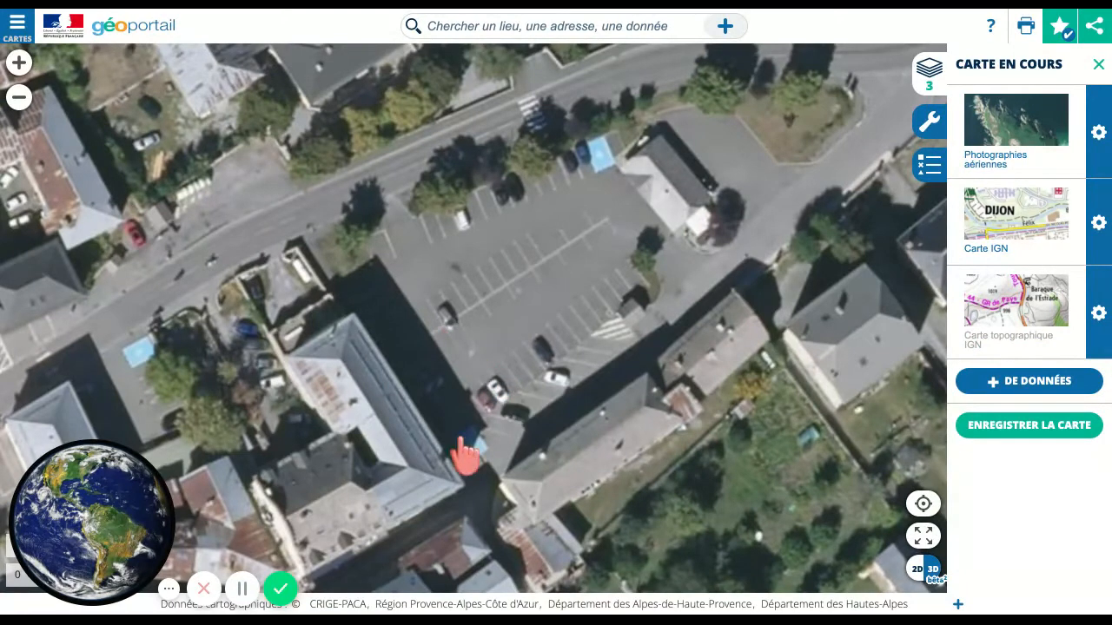
pyautogui.scroll(2, 539, 373)
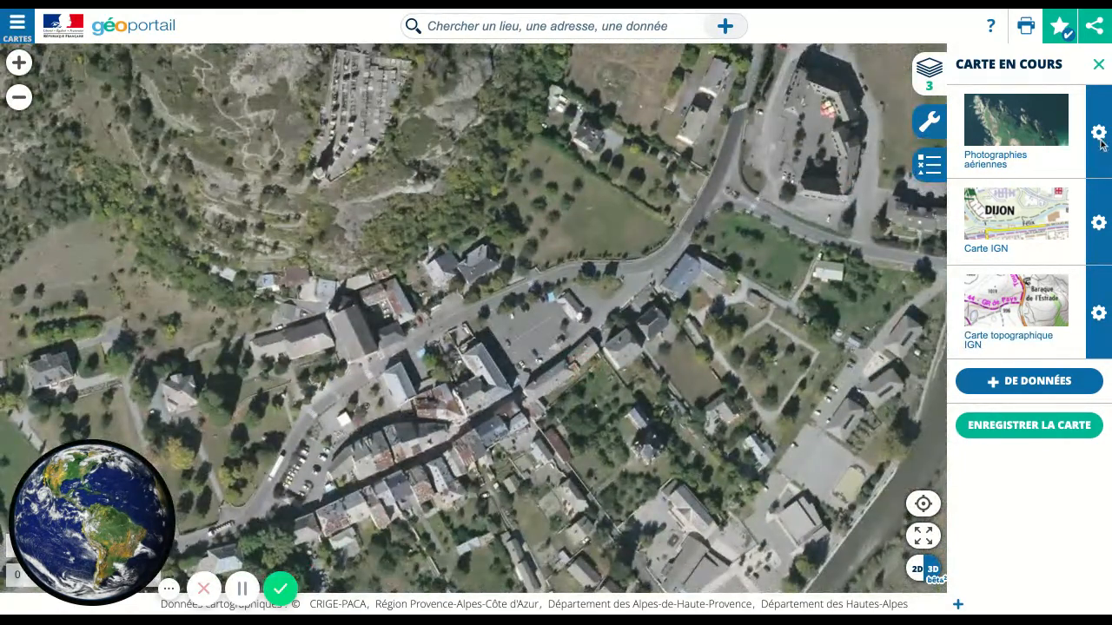
pyautogui.click(1099, 133)
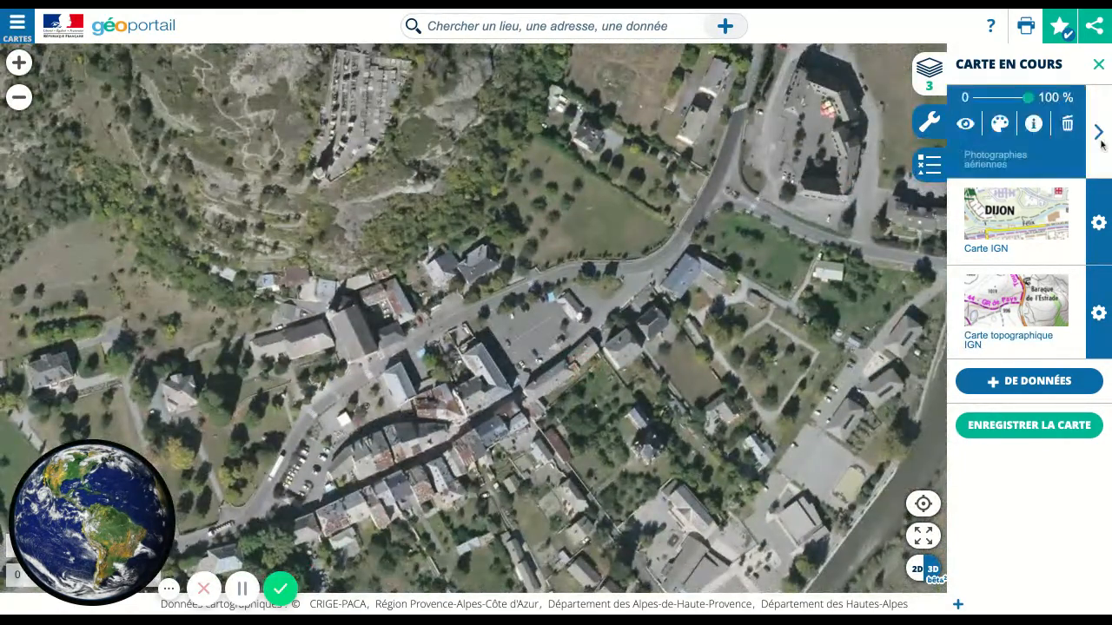
pyautogui.click(965, 126)
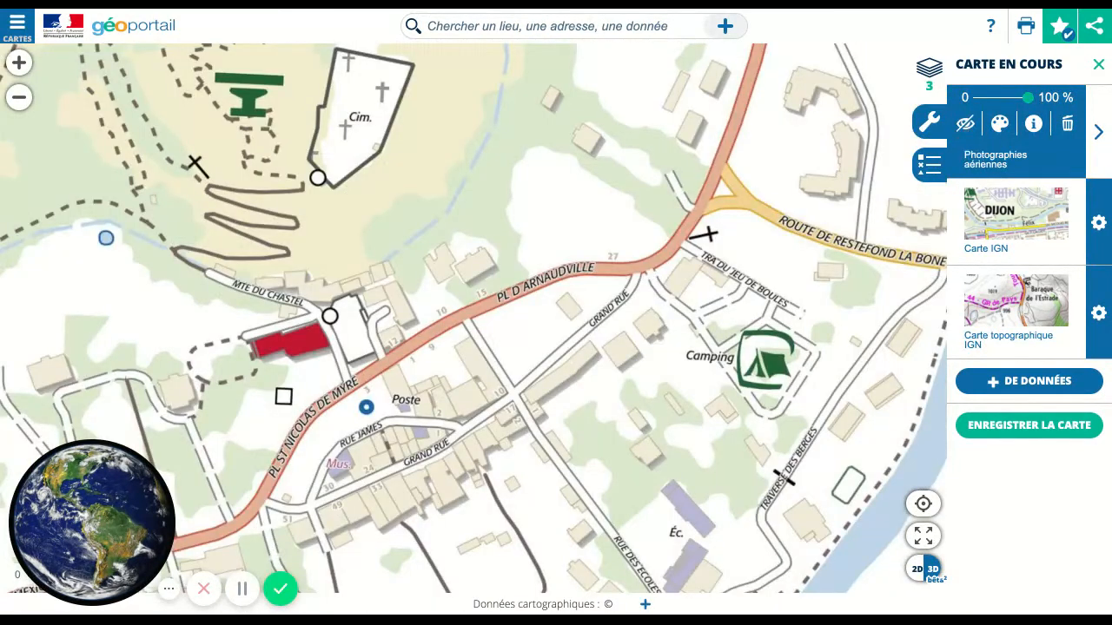
pyautogui.click(966, 125)
pyautogui.click(966, 124)
pyautogui.click(966, 124)
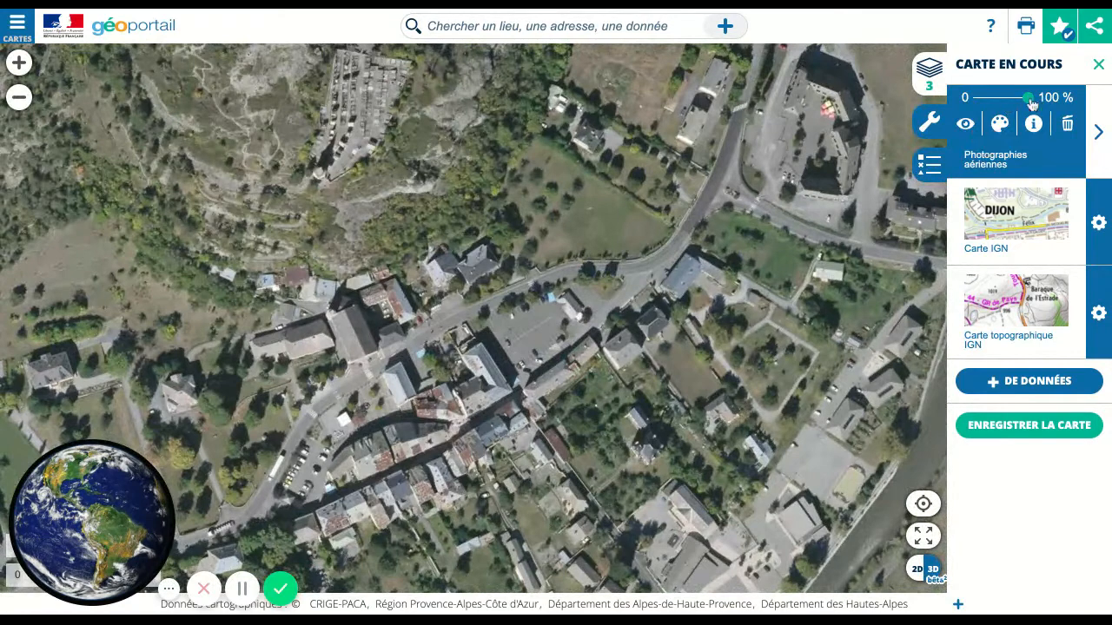
# - Reduce the Photographies aériennes opacity to about half and inspect the superimposed map around the Jausiers cemetery
pyautogui.moveTo(1028, 99); pyautogui.dragTo(1005, 99)
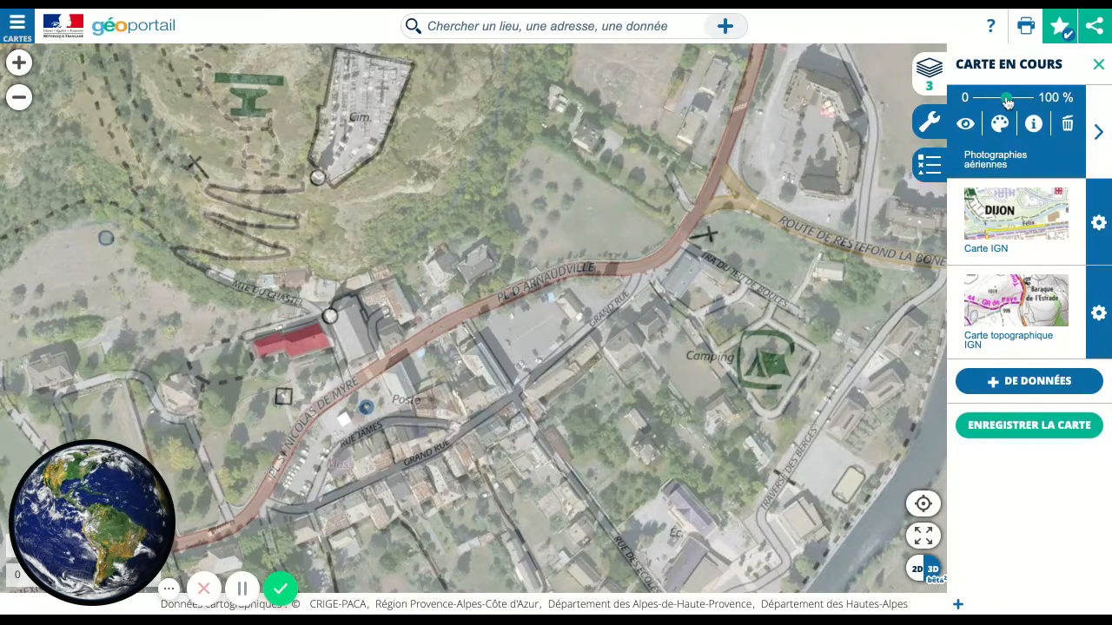
pyautogui.moveTo(1005, 98)
pyautogui.mouseDown()
pyautogui.moveTo(994, 98)
pyautogui.moveTo(1004, 98)
pyautogui.mouseUp()
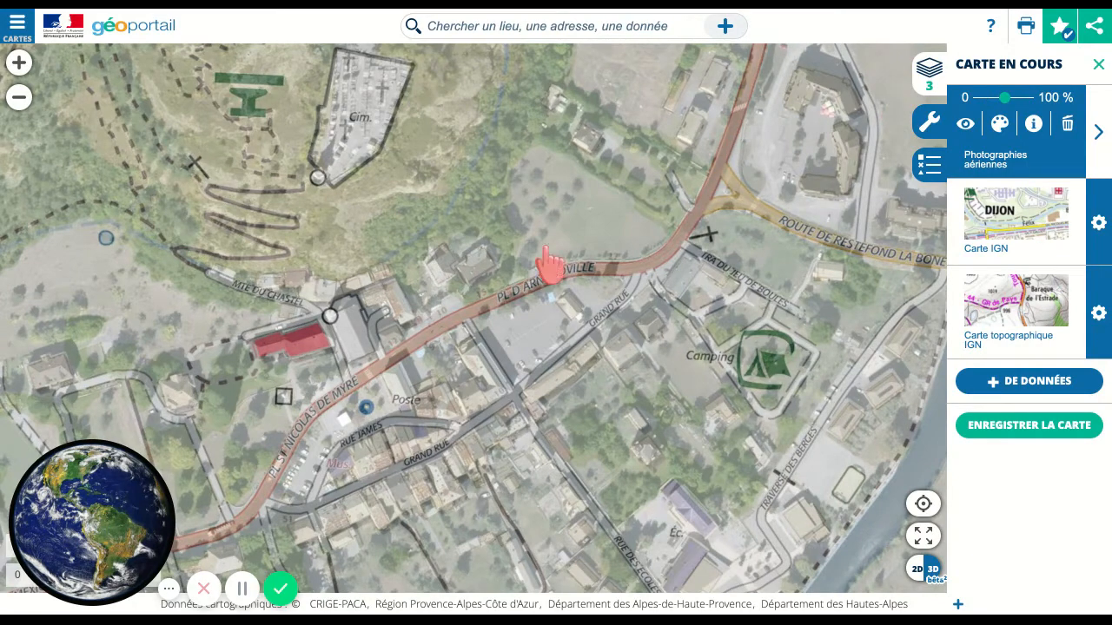
pyautogui.press('Left')
pyautogui.press('Up')
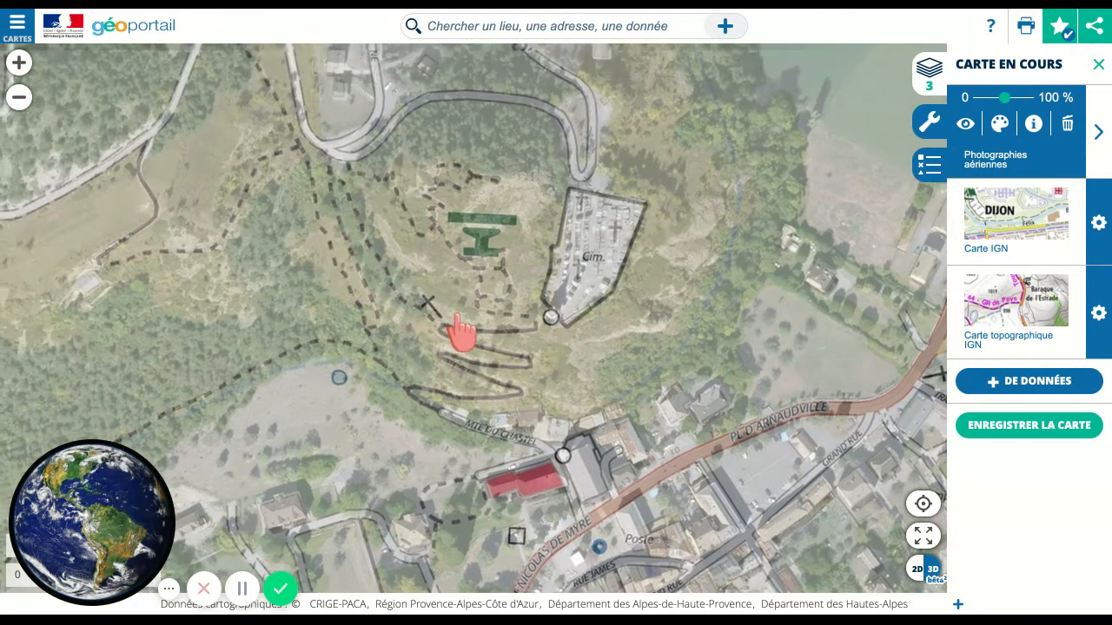
pyautogui.scroll(1, 461, 332)
pyautogui.scroll(1, 478, 355)
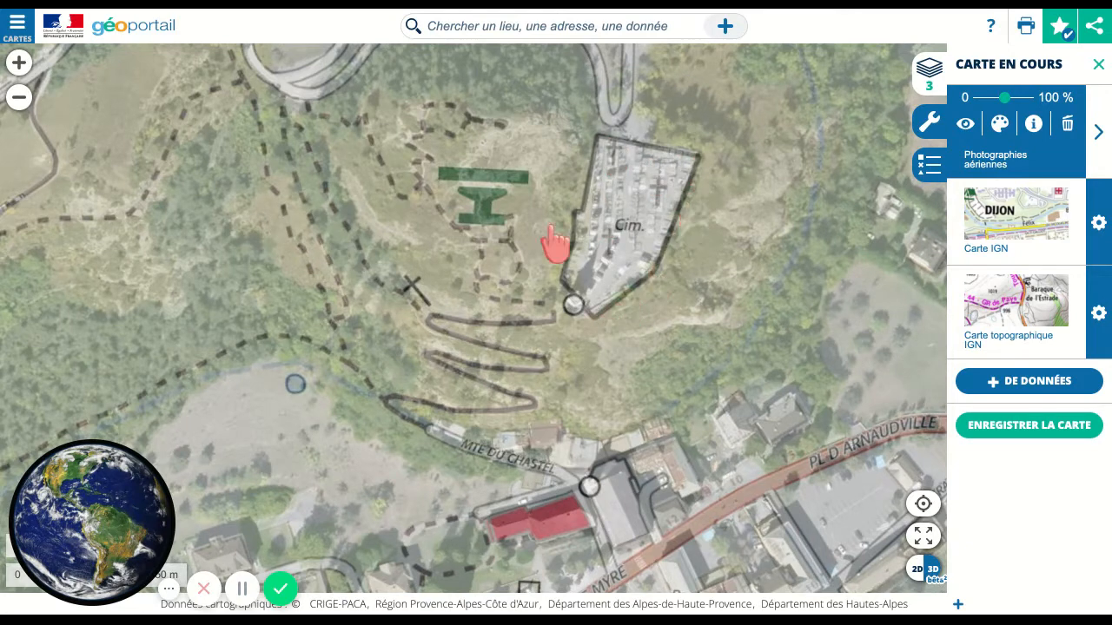
pyautogui.scroll(-3, 601, 268)
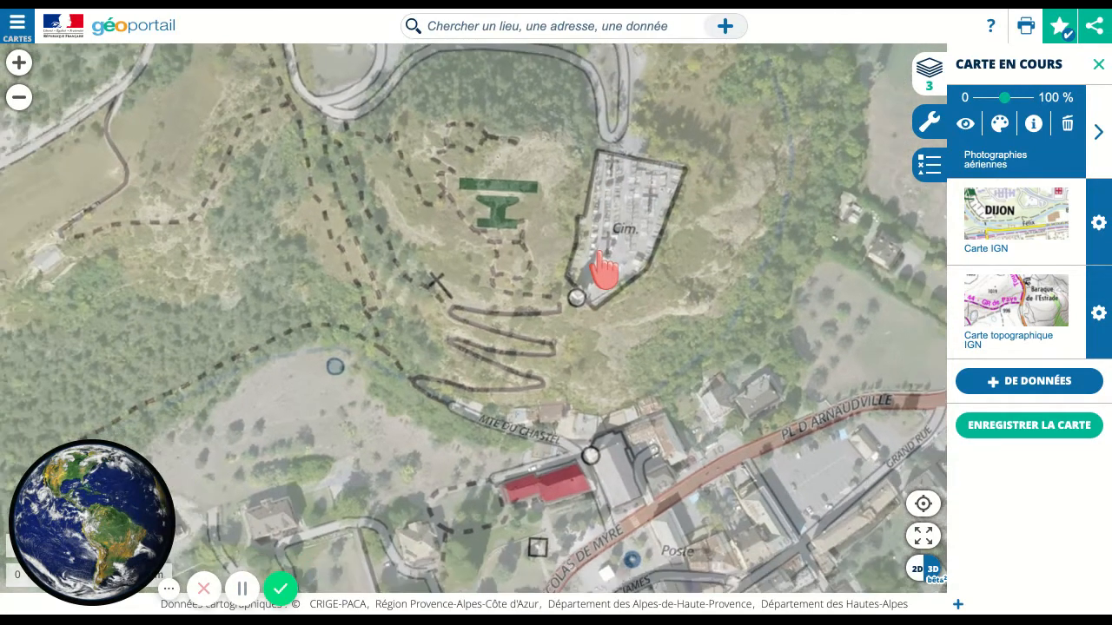
pyautogui.scroll(-2, 601, 267)
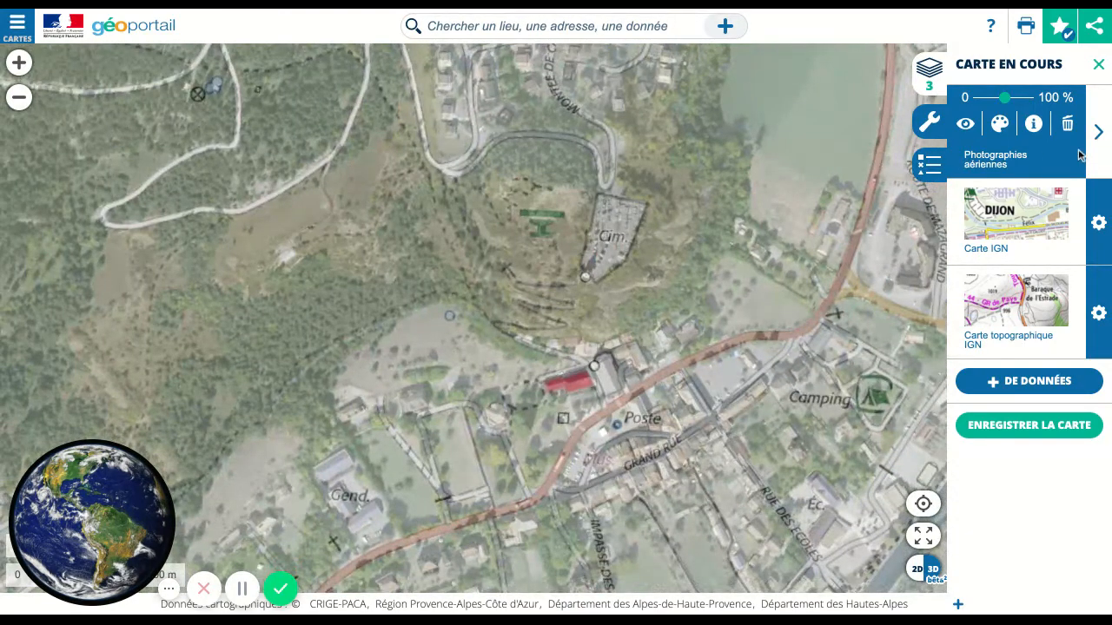
# - Add the saved Méridienne Delambre-Méchain sketch from the account's personal data to the current map
pyautogui.click(1061, 33)
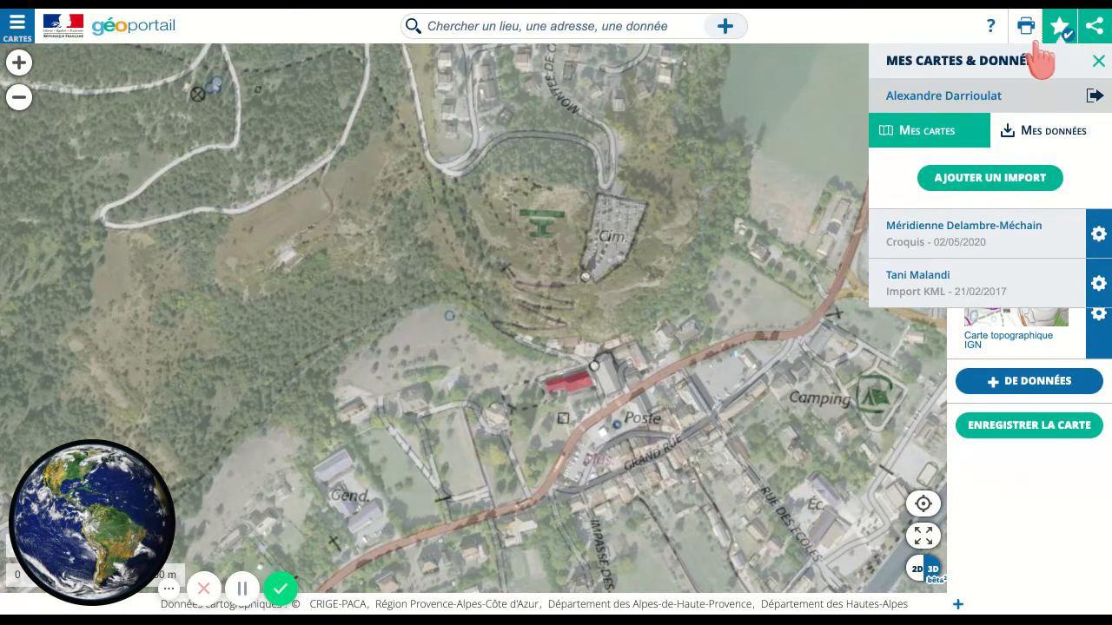
pyautogui.click(950, 239)
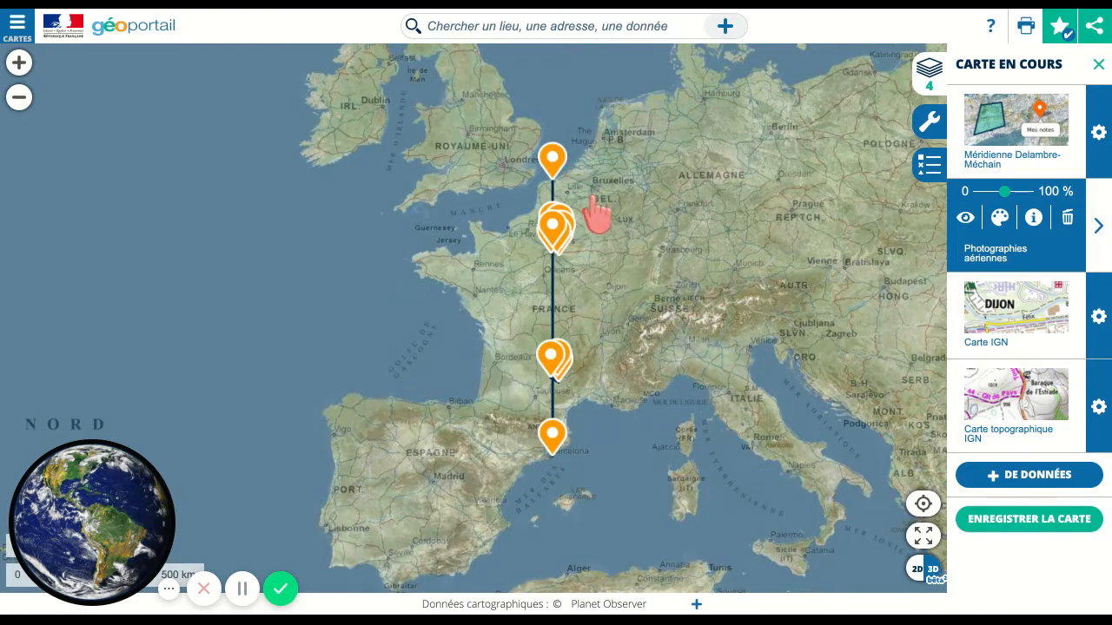
# - Remove the Méridienne Delambre-Méchain sketch from the current map
pyautogui.click(1098, 132)
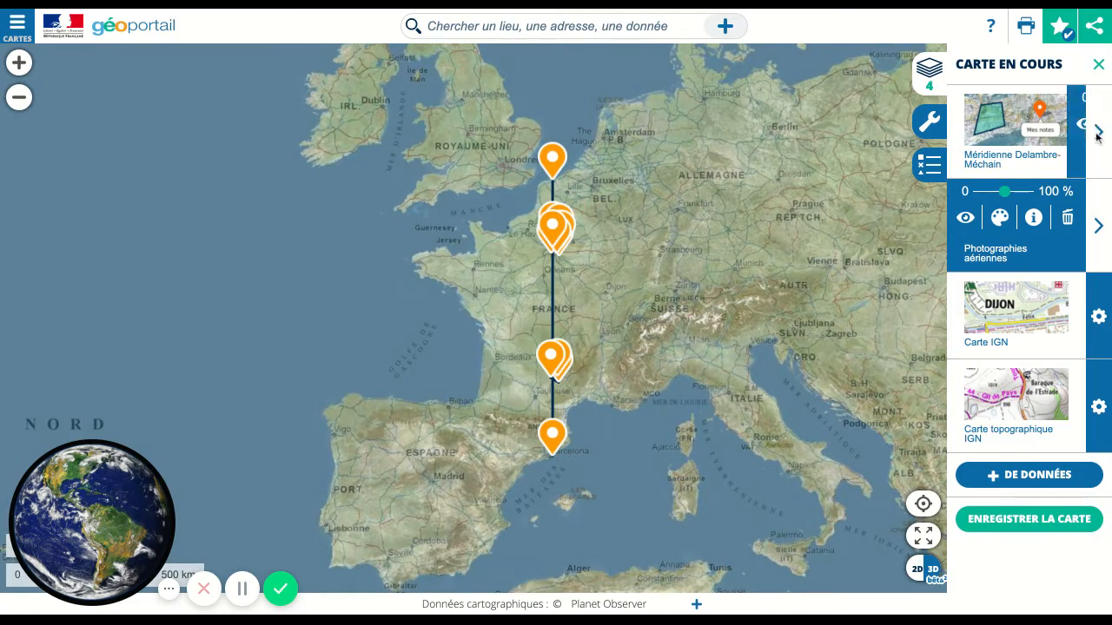
pyautogui.click(1067, 124)
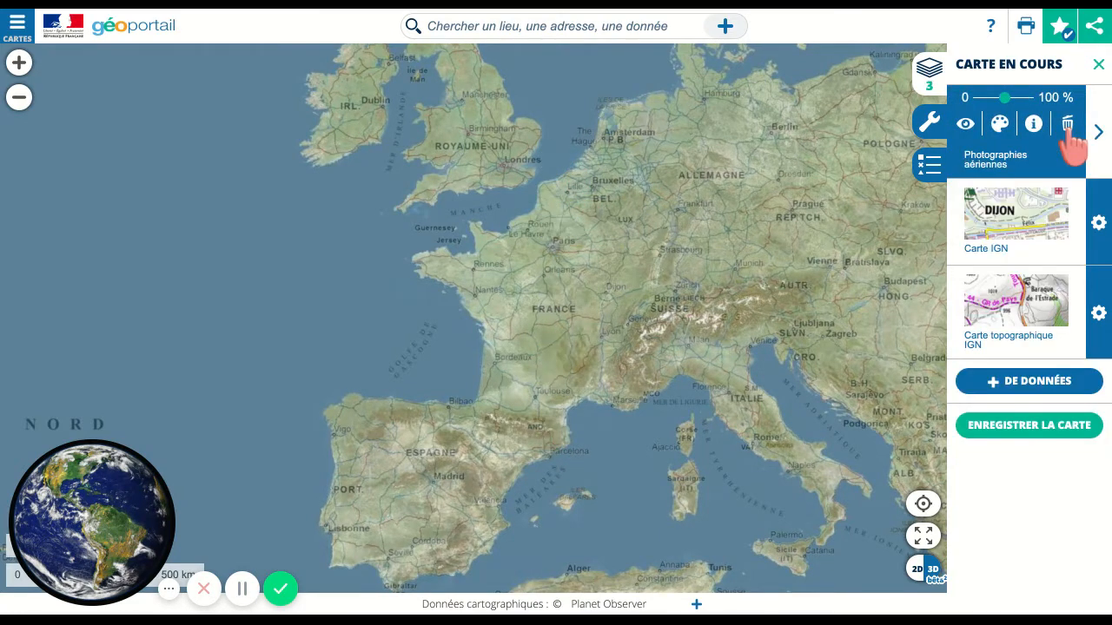
# - Centre the map on 04850 Jausiers and remove the Photographies aériennes layer from the current map
pyautogui.click(605, 29)
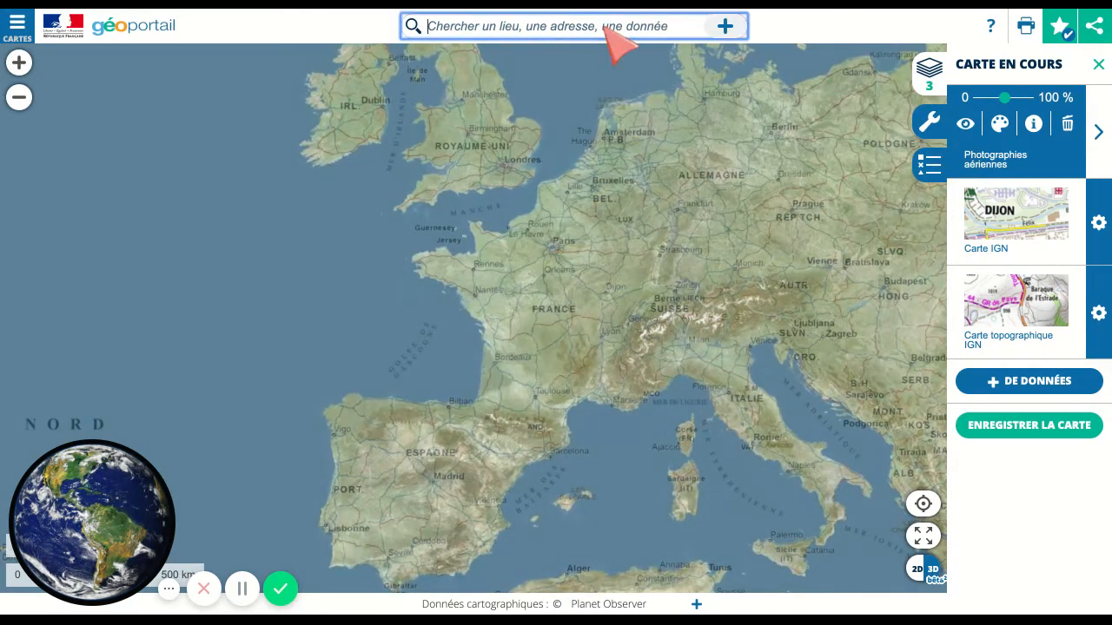
pyautogui.write('jausiers')
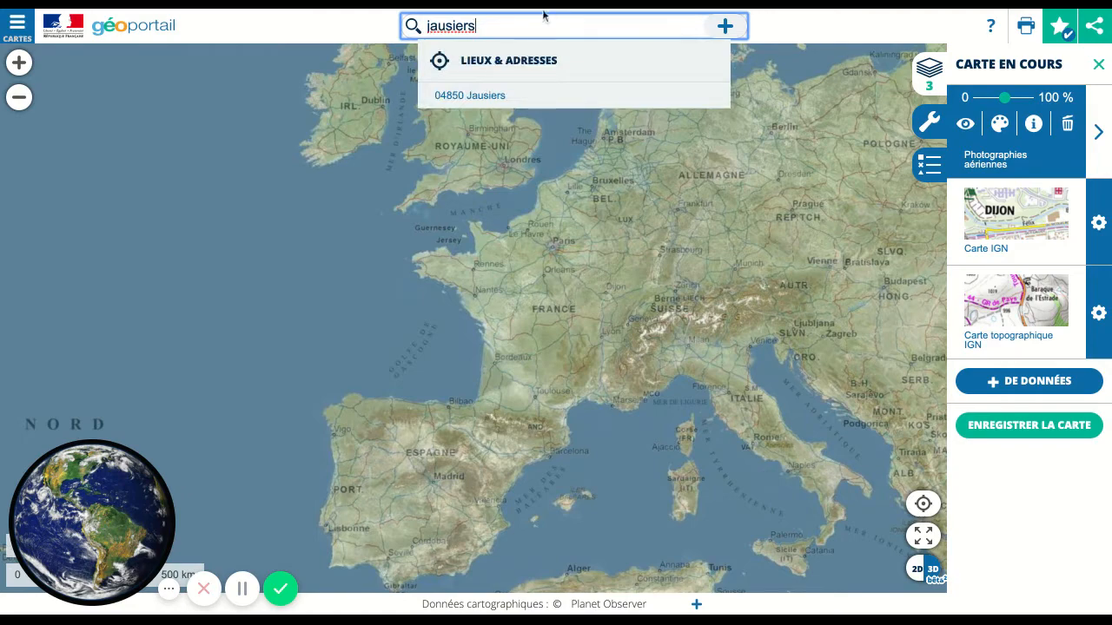
pyautogui.click(478, 97)
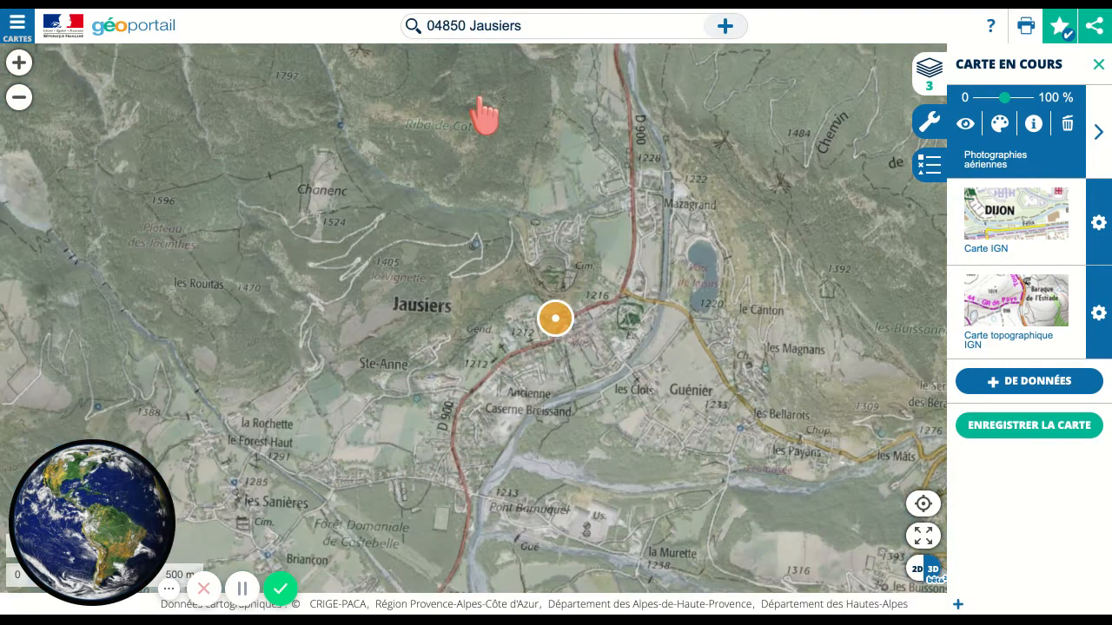
pyautogui.click(556, 319)
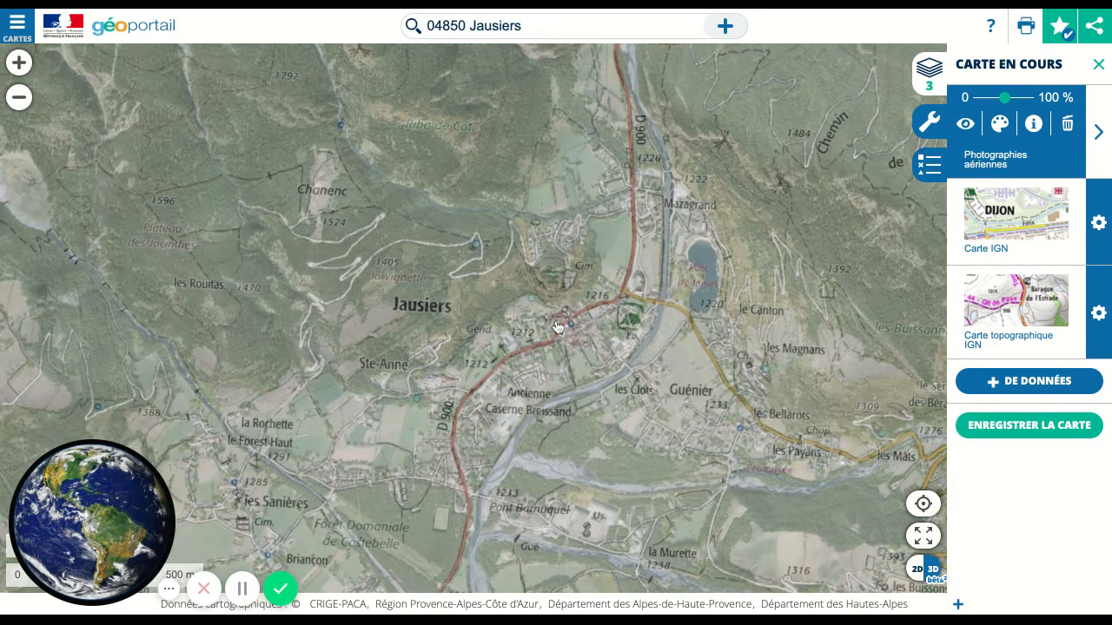
pyautogui.click(1068, 124)
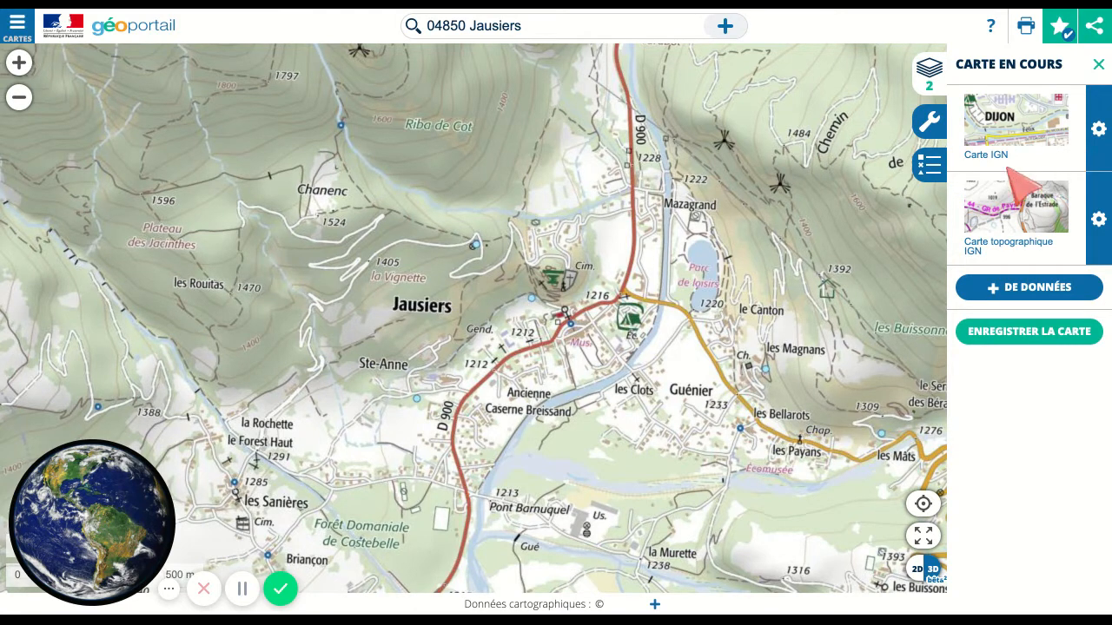
# - Review the available map tools, examining the options for reporting a data anomaly and importing data
pyautogui.click(930, 124)
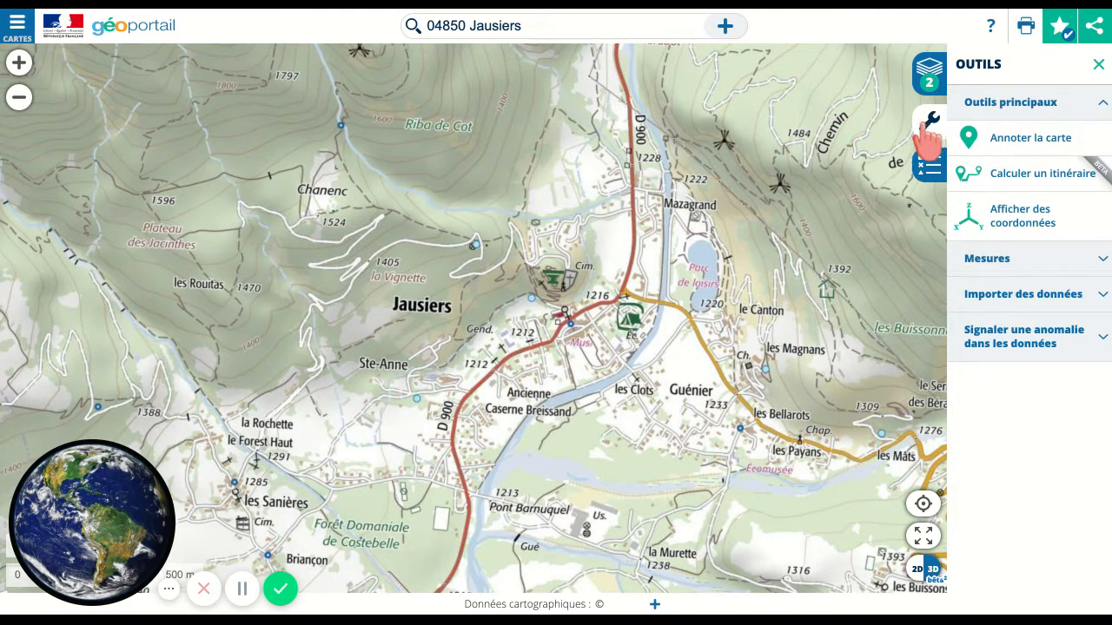
pyautogui.click(1105, 104)
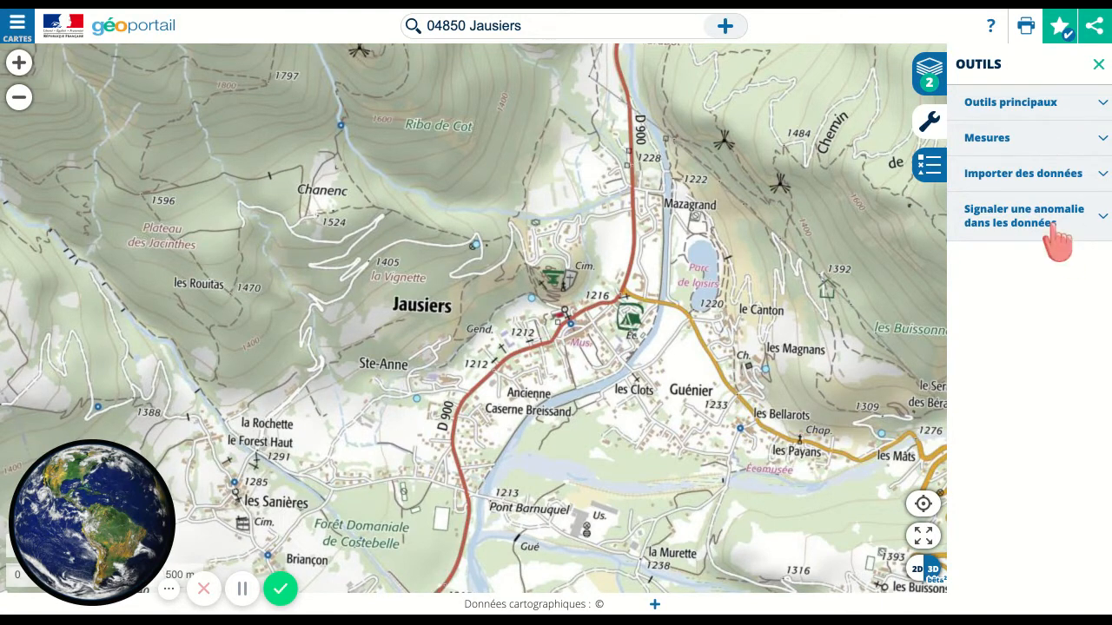
pyautogui.click(1103, 218)
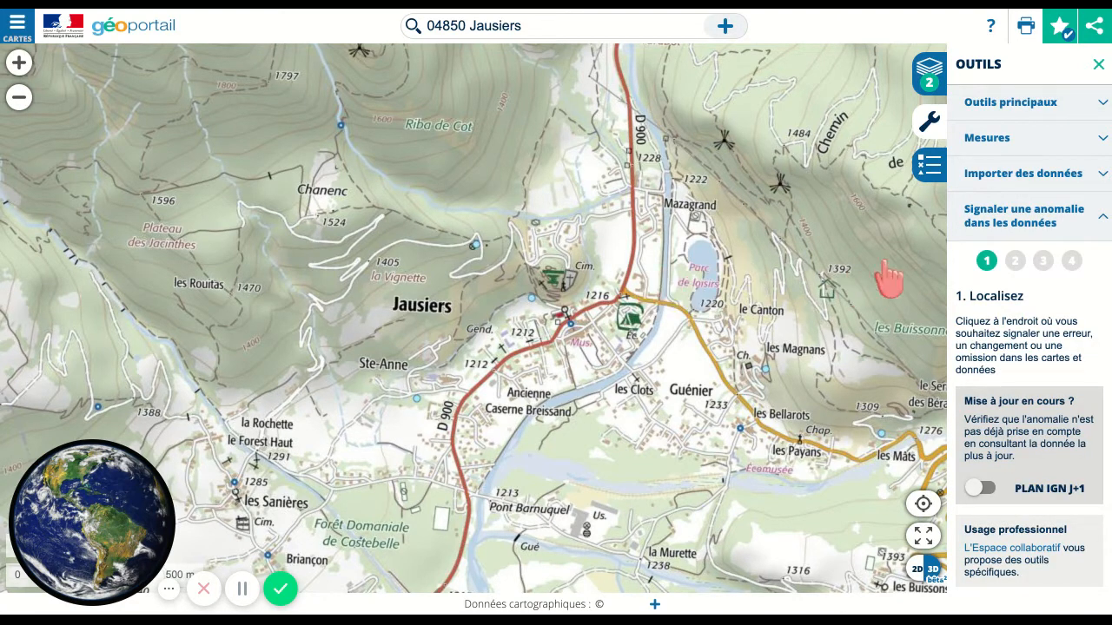
pyautogui.click(1104, 174)
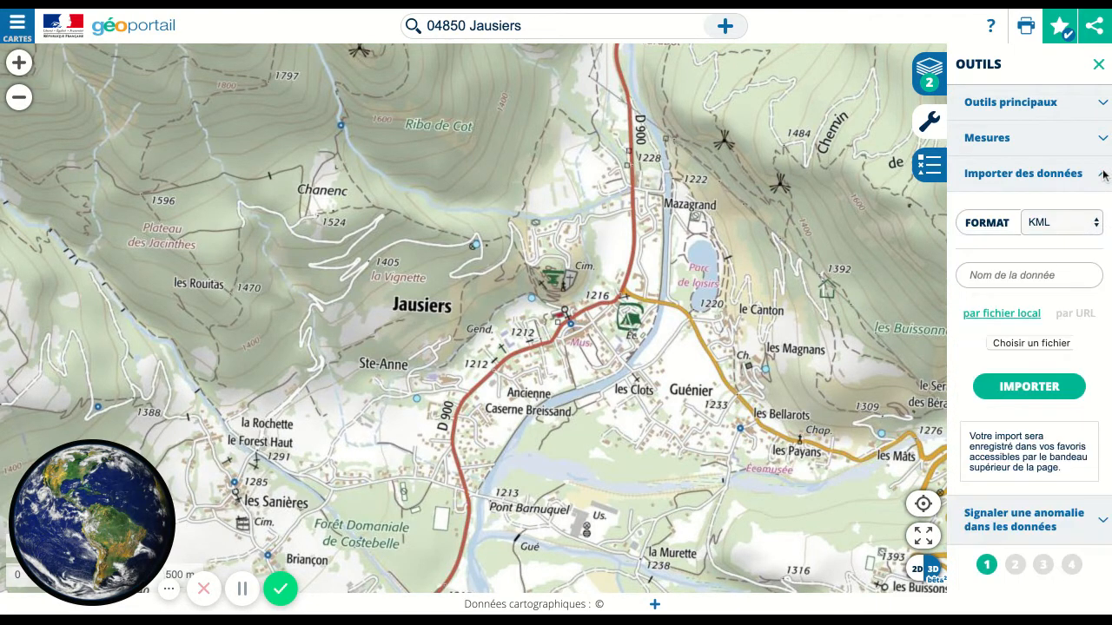
pyautogui.click(1025, 213)
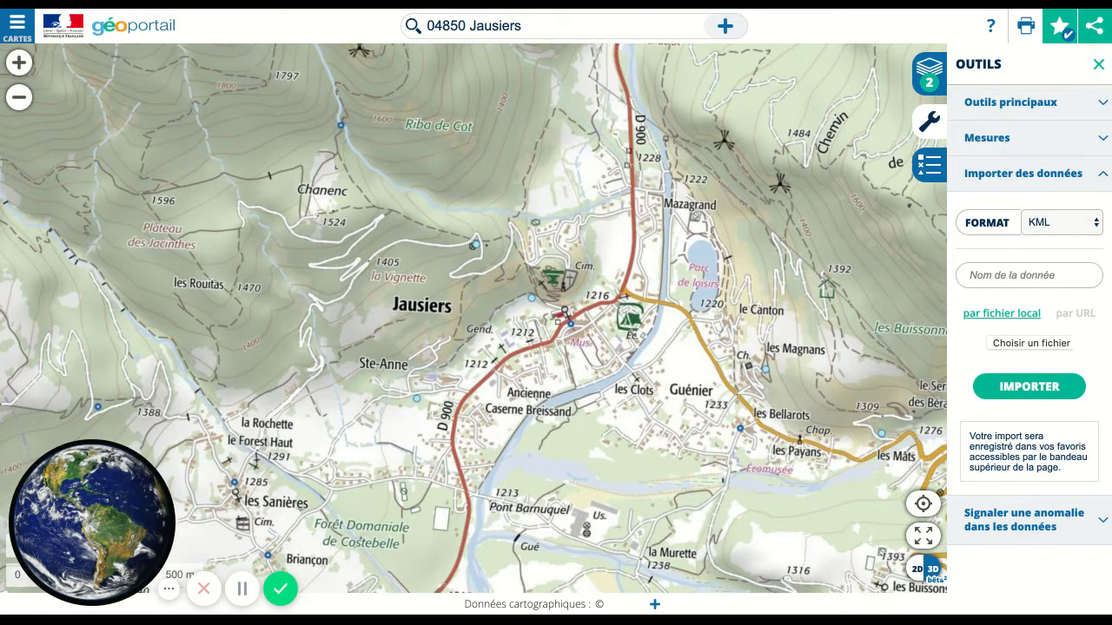
pyautogui.click(1104, 176)
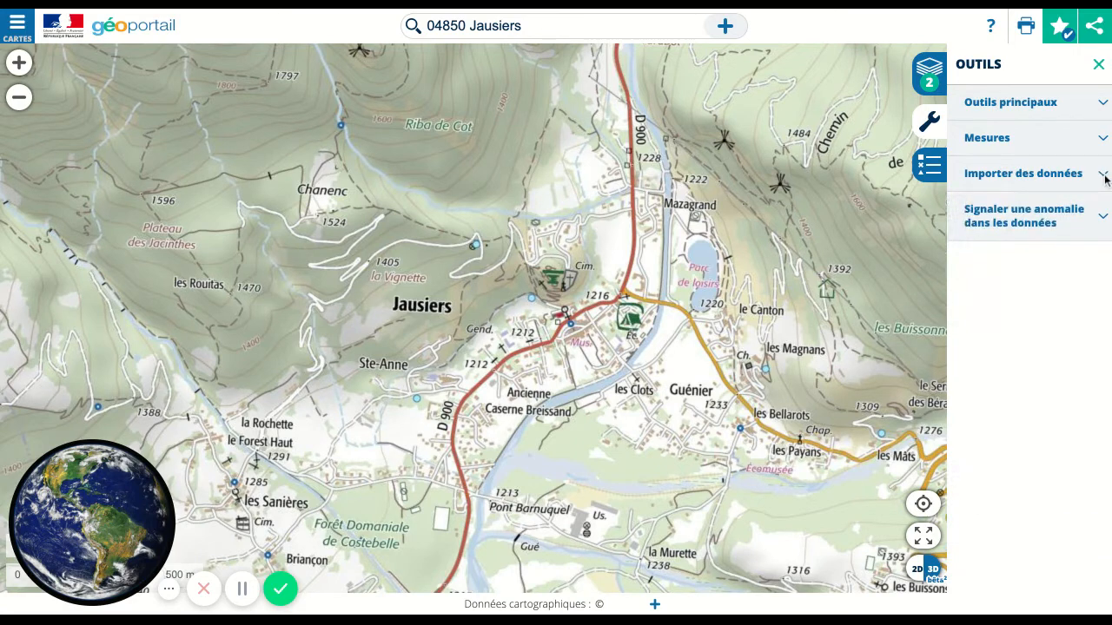
# - Display the geographic coordinates and altitude of the bridge over the Ubaye at the end of Rue des Ecoles
pyautogui.click(1102, 102)
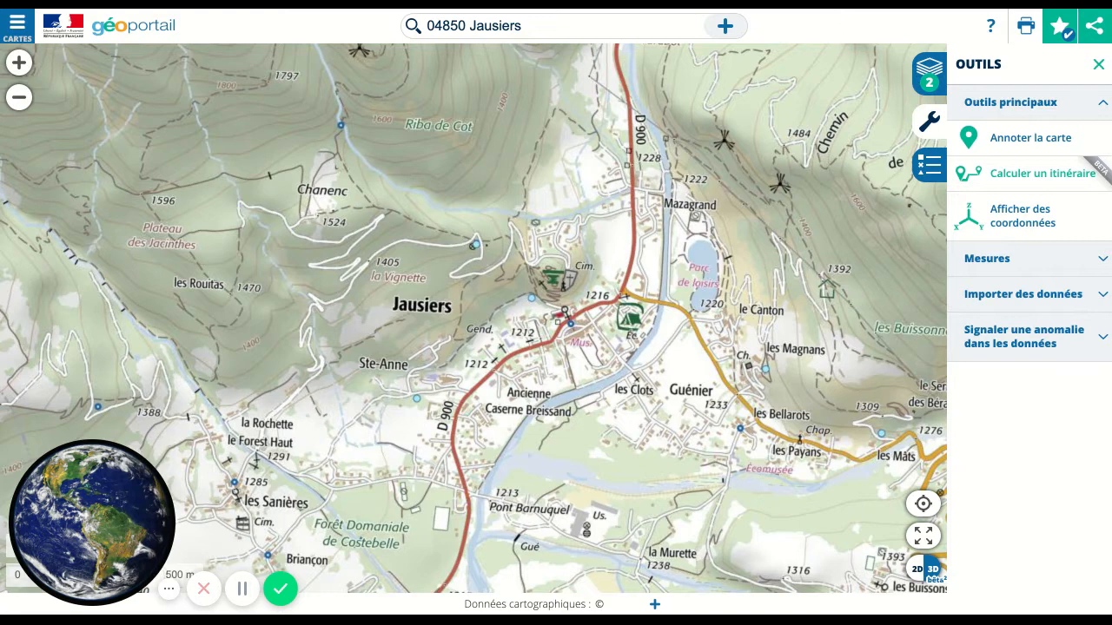
pyautogui.click(1056, 216)
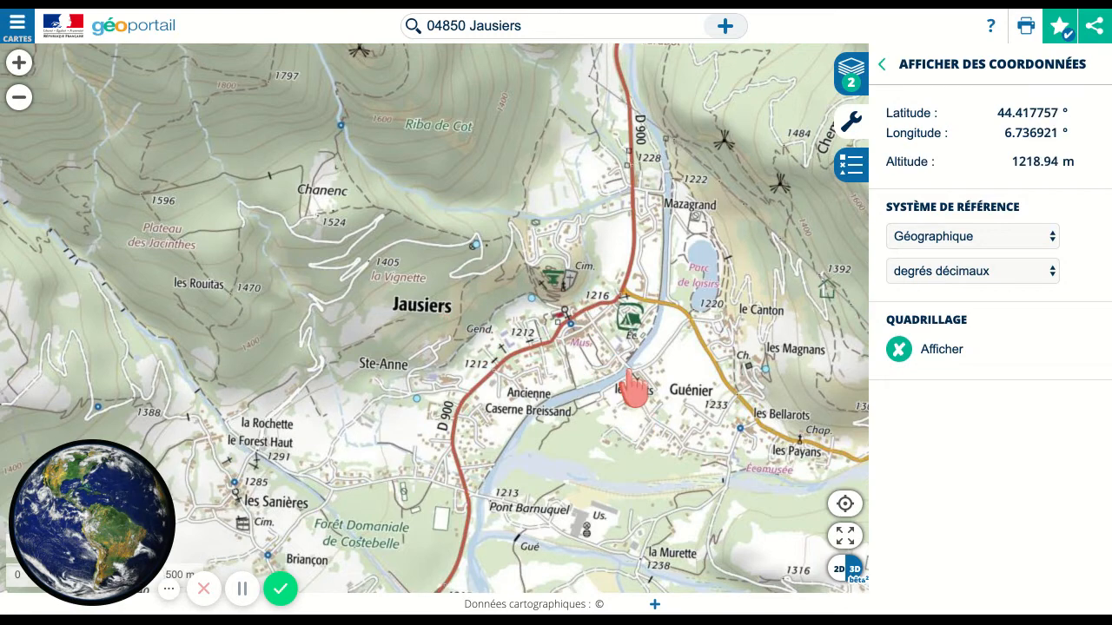
pyautogui.scroll(2, 632, 391)
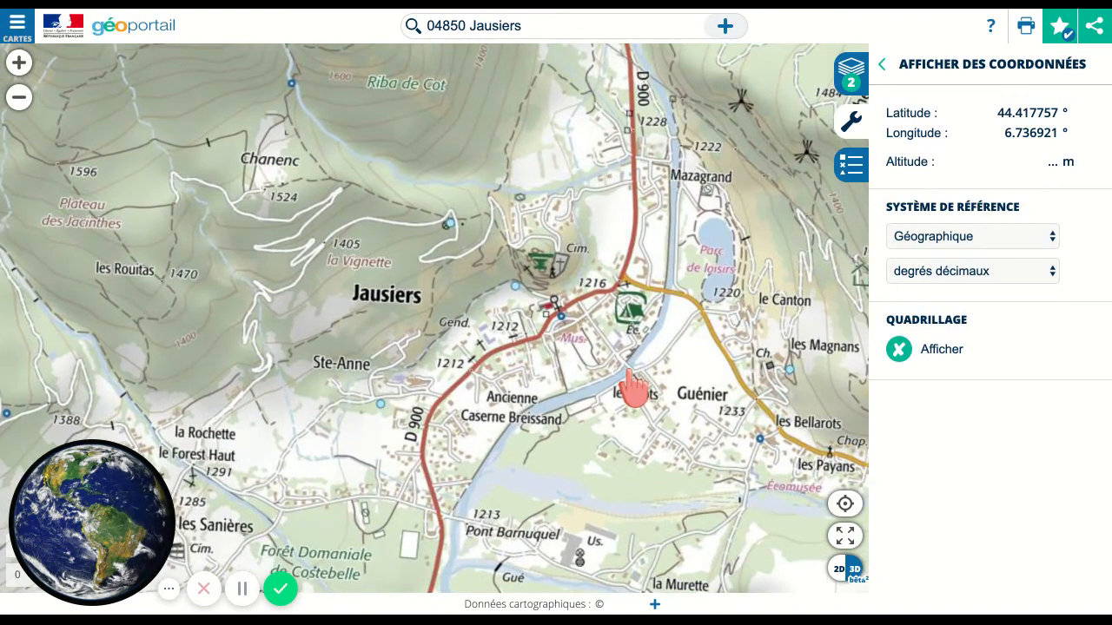
pyautogui.scroll(2, 632, 391)
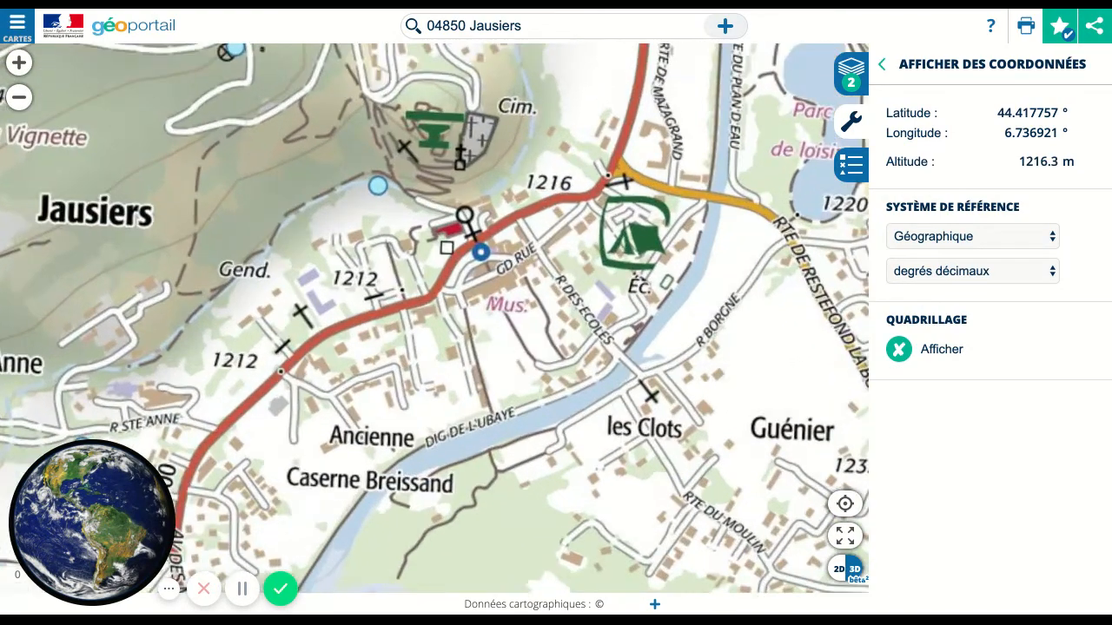
pyautogui.scroll(1, 652, 388)
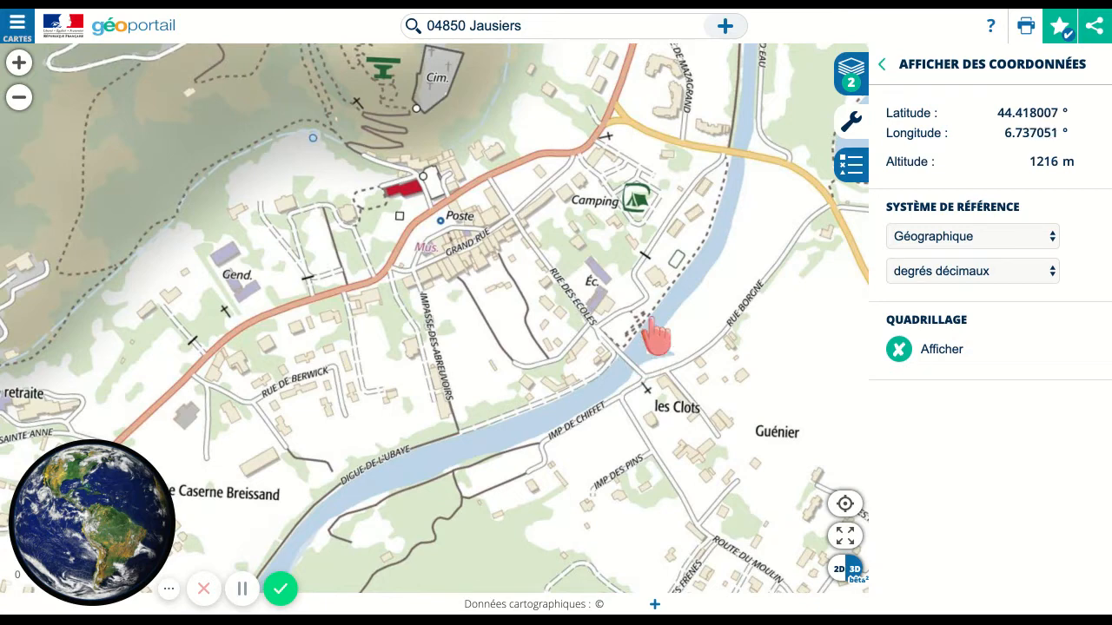
# - Check coordinates around central Jausiers in degrés sexagésimaux, restore degrés décimaux and close the coordinate display
pyautogui.click(1053, 273)
pyautogui.click(1034, 283)
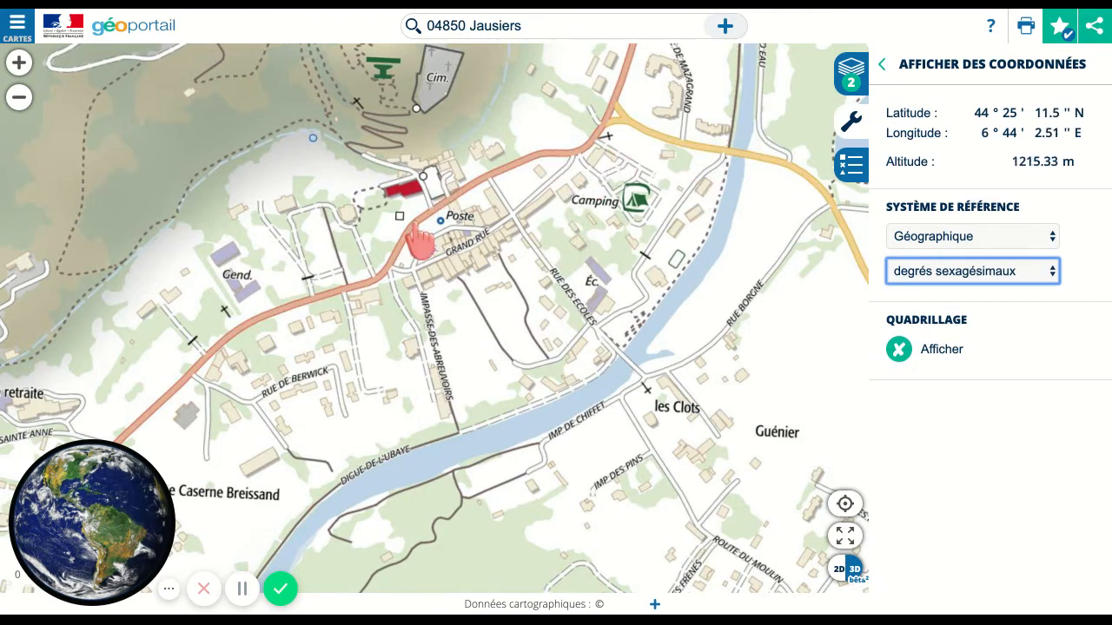
pyautogui.click(1054, 291)
pyautogui.click(1037, 268)
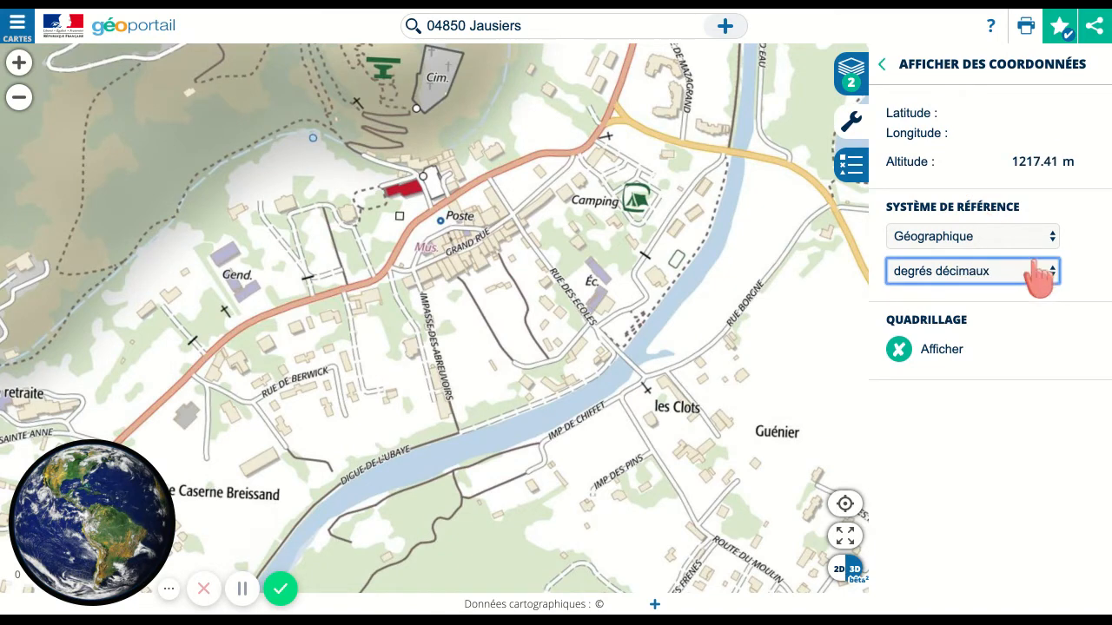
pyautogui.click(841, 123)
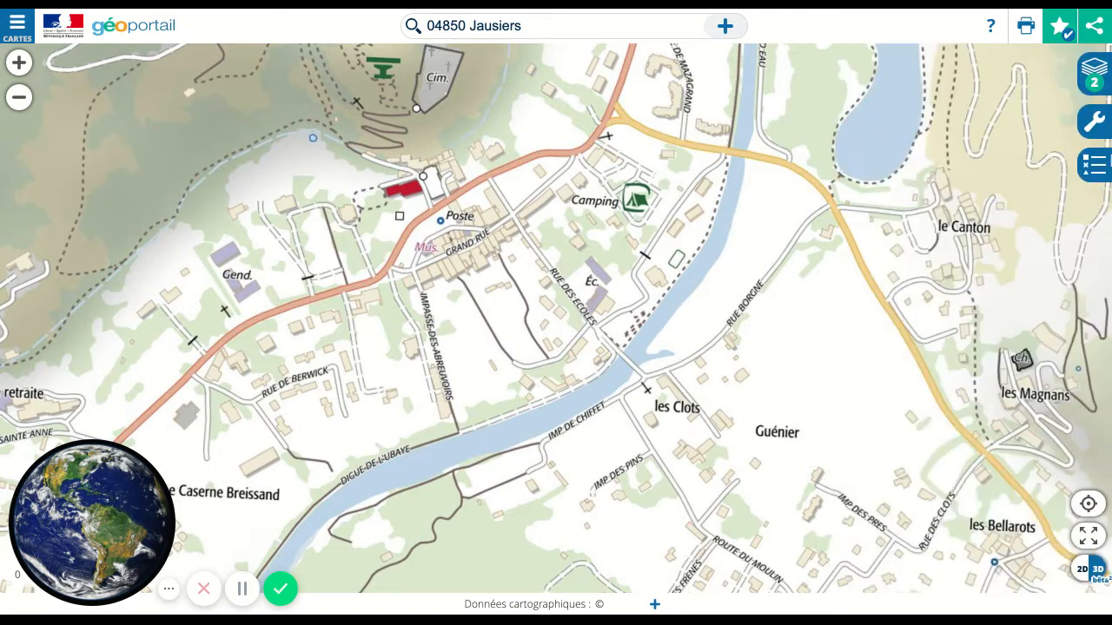
# - Annotate the map with a point marker described "Pont 1" on the Ubaye bridge at the end of Rue des Ecoles
pyautogui.click(1098, 134)
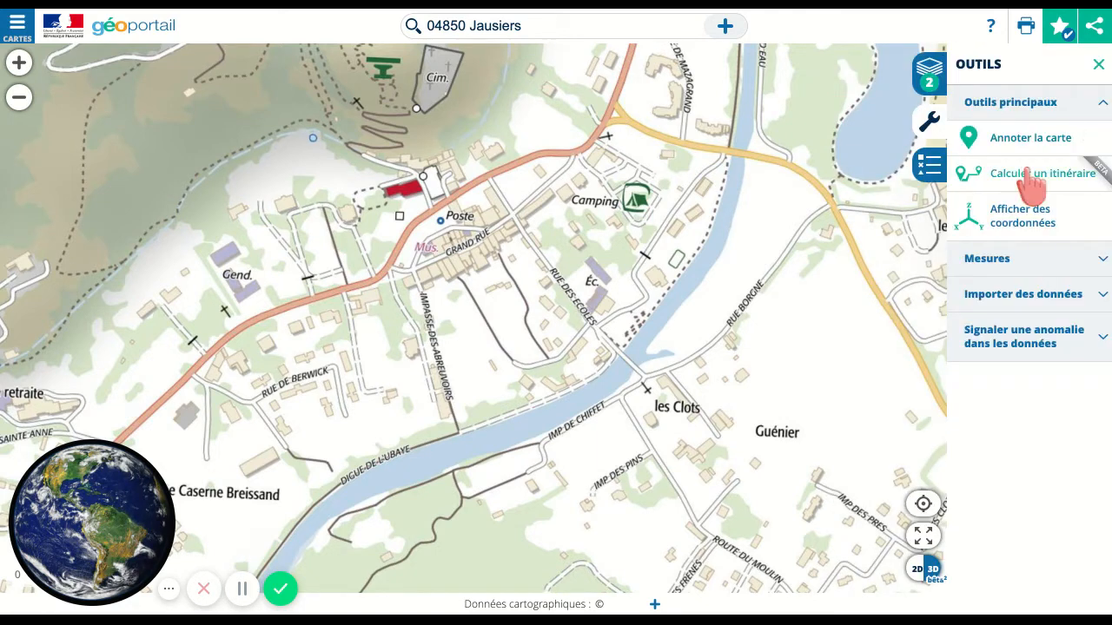
pyautogui.click(1015, 146)
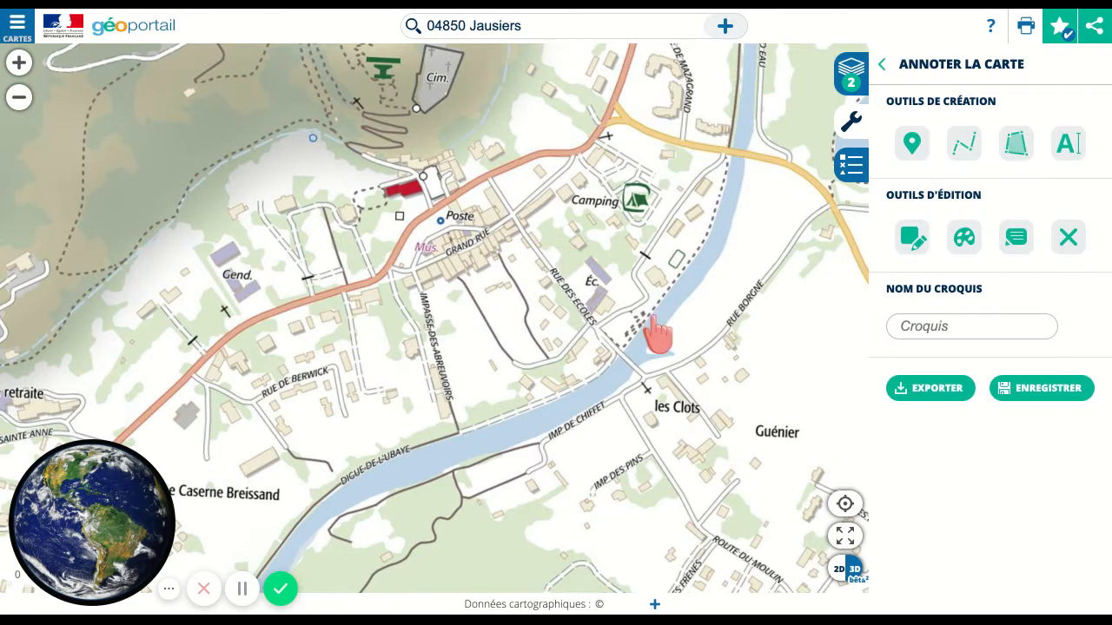
pyautogui.scroll(-1, 647, 349)
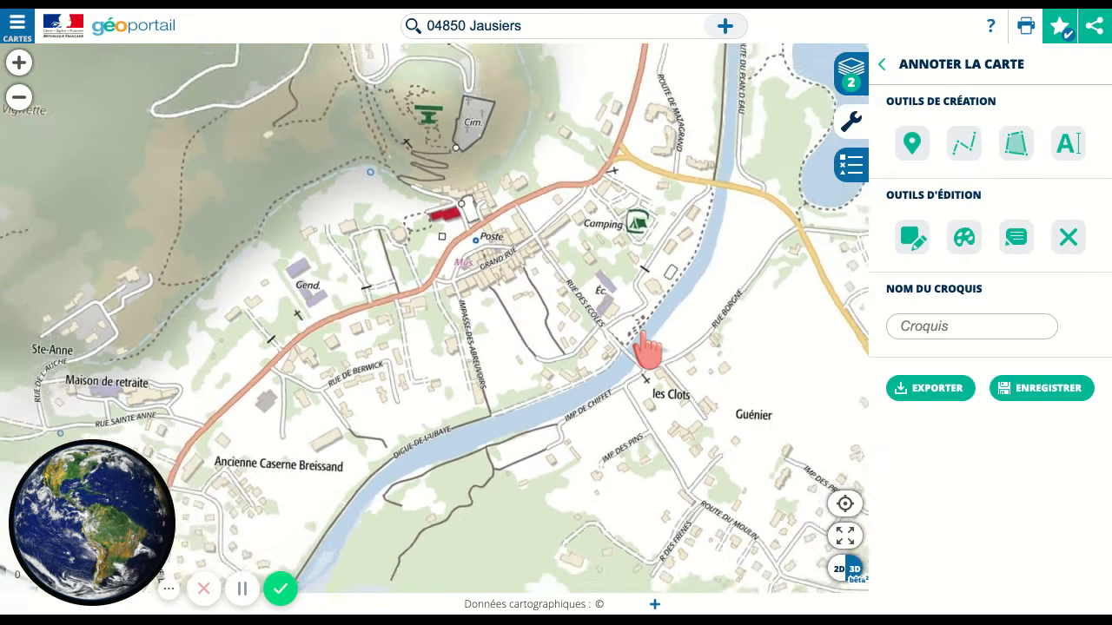
pyautogui.scroll(1, 658, 334)
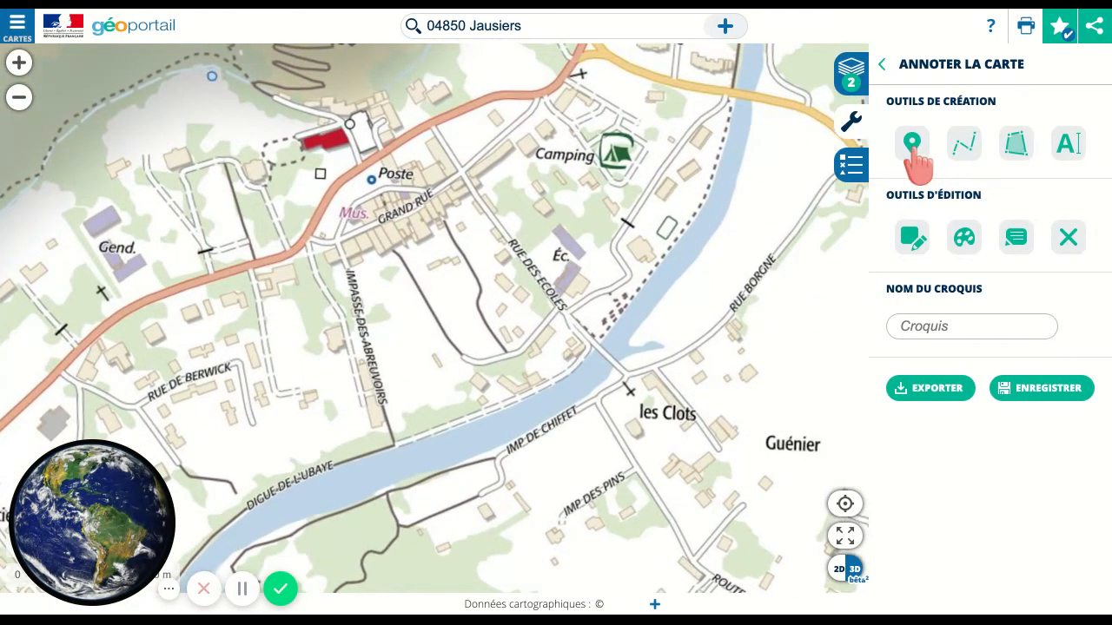
pyautogui.click(914, 148)
pyautogui.click(608, 354)
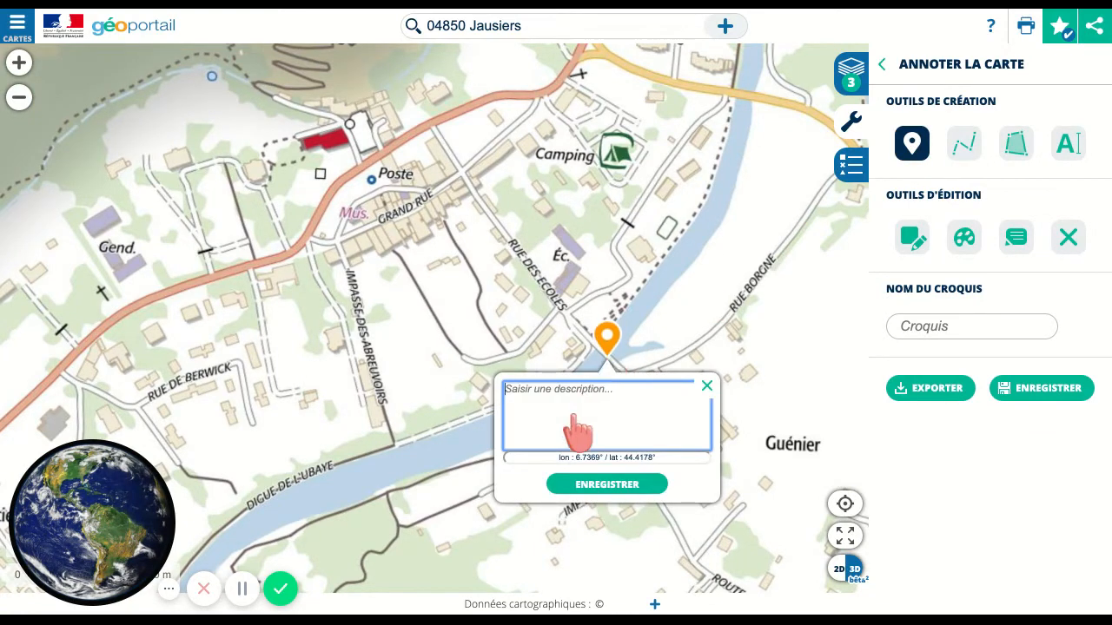
pyautogui.write('Pont')
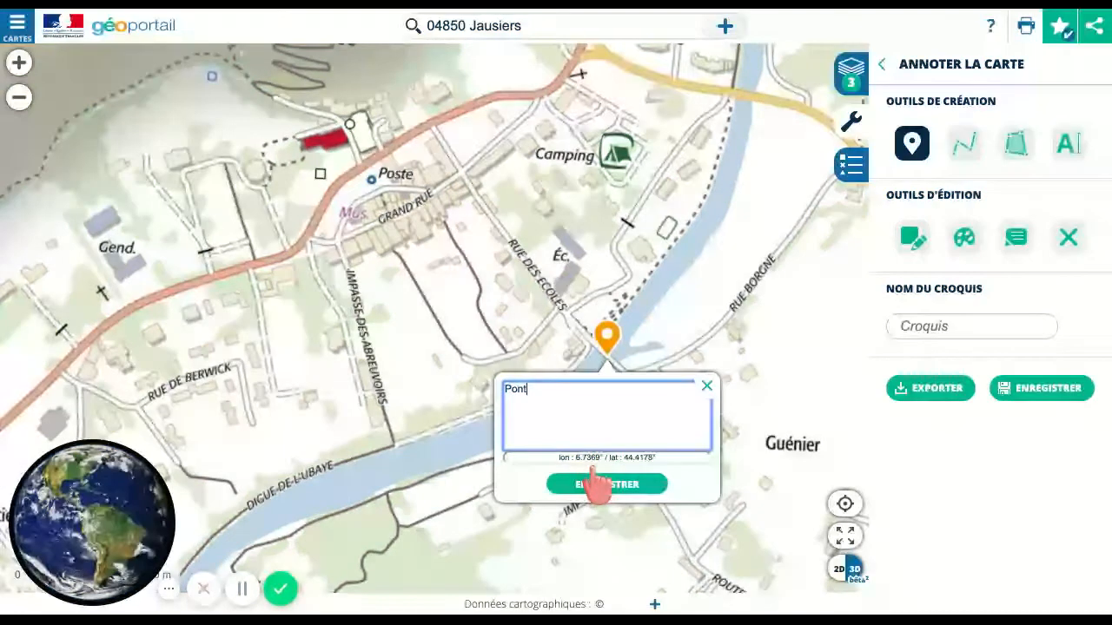
pyautogui.write('1')
pyautogui.click(598, 483)
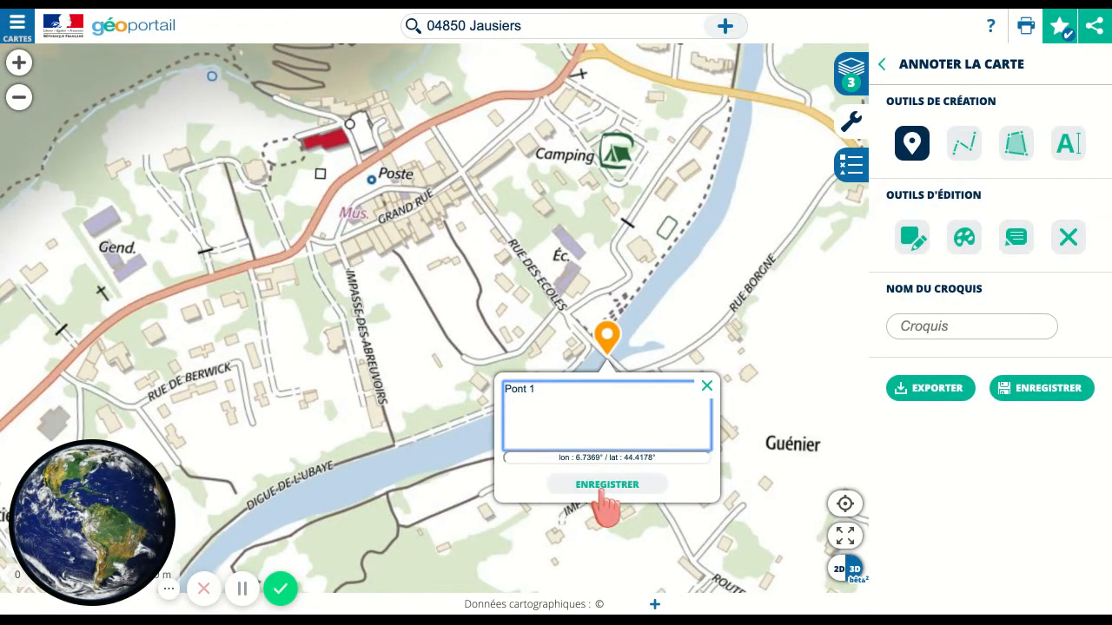
pyautogui.click(707, 361)
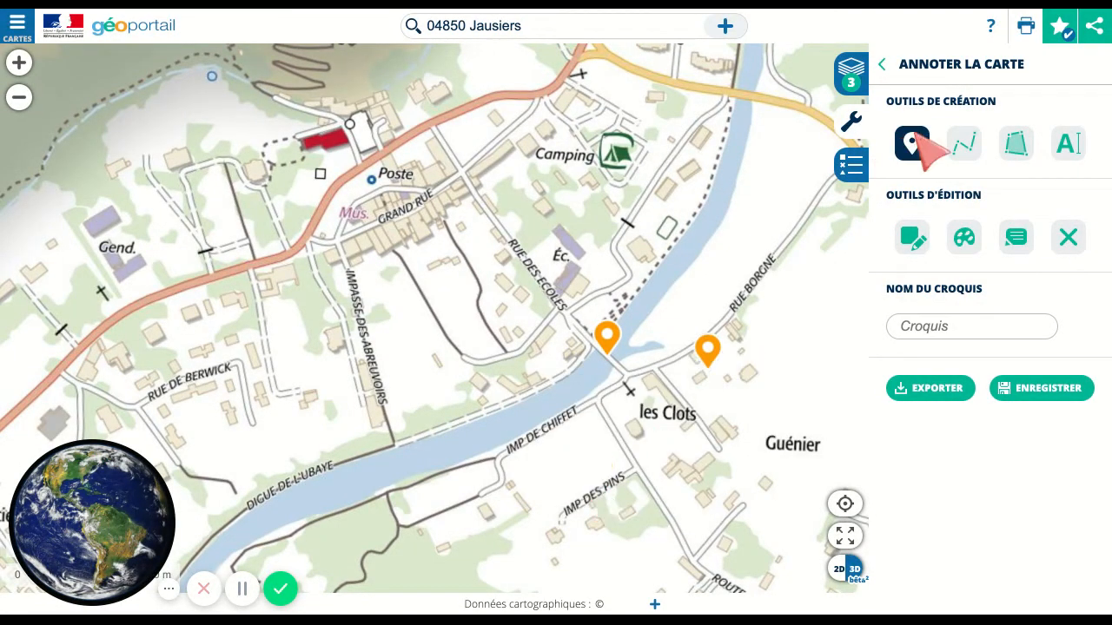
# - Change the colour of the Pont 1 marker to the violet-blue pin style
pyautogui.click(965, 246)
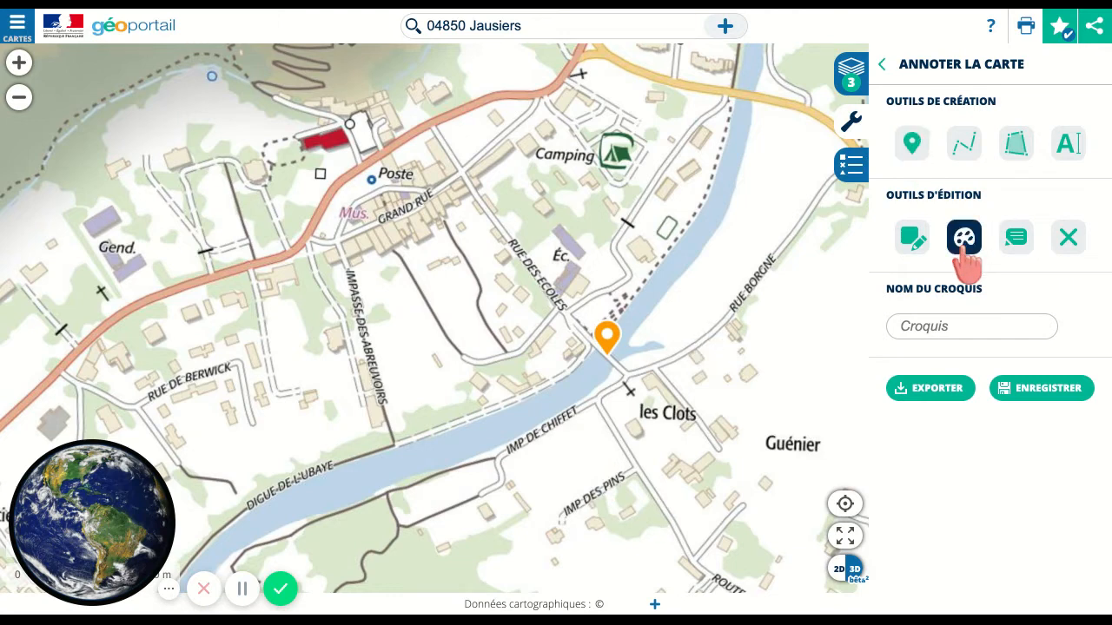
pyautogui.click(609, 342)
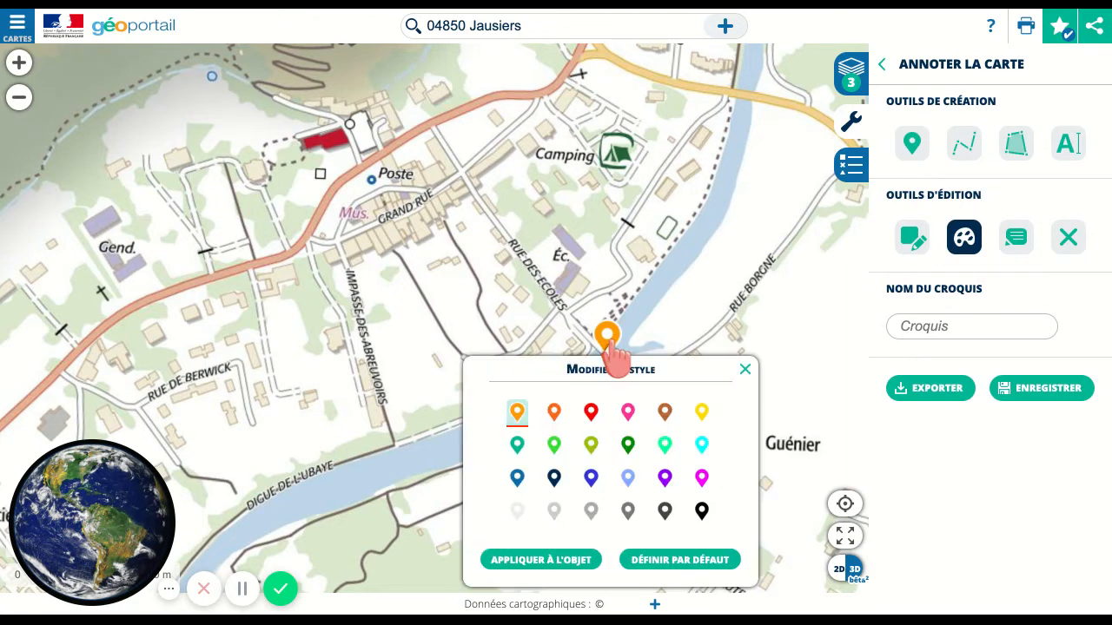
pyautogui.click(593, 487)
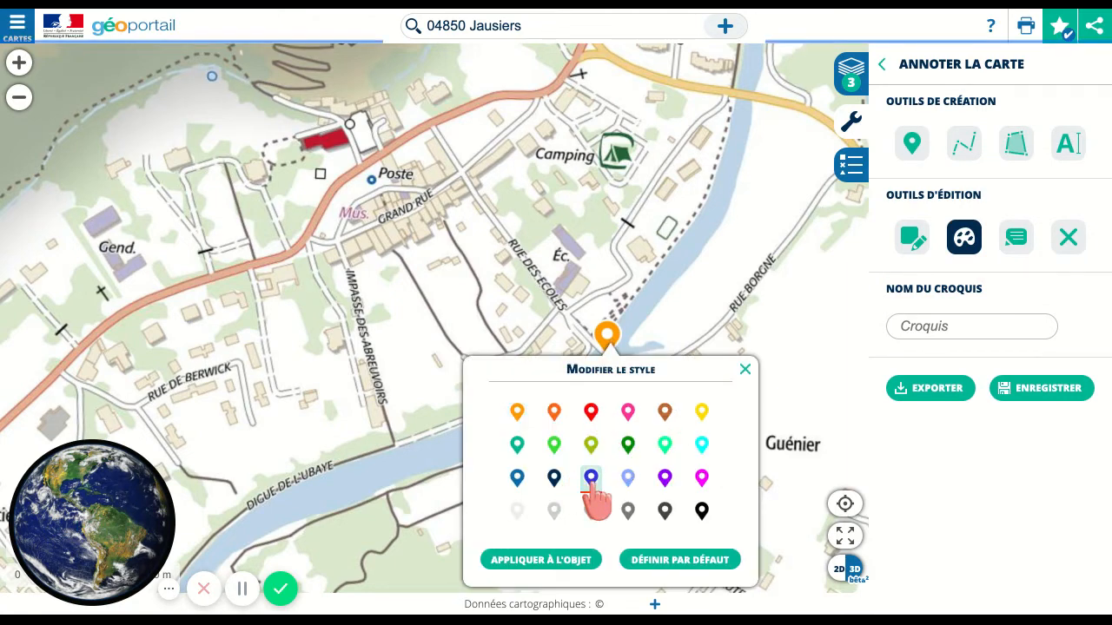
pyautogui.click(556, 559)
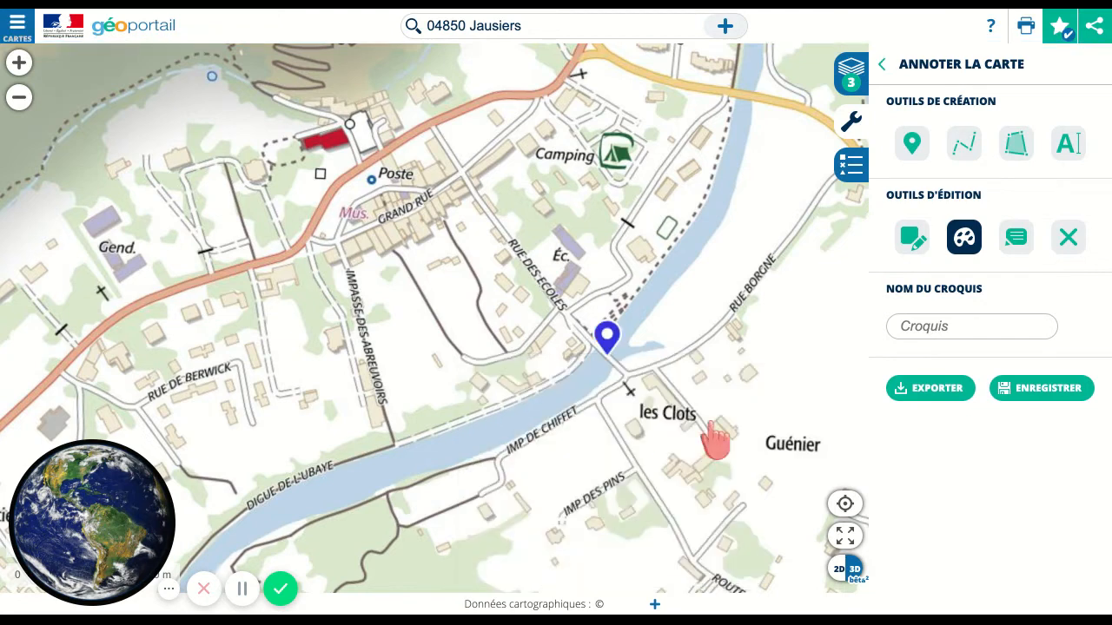
pyautogui.click(912, 144)
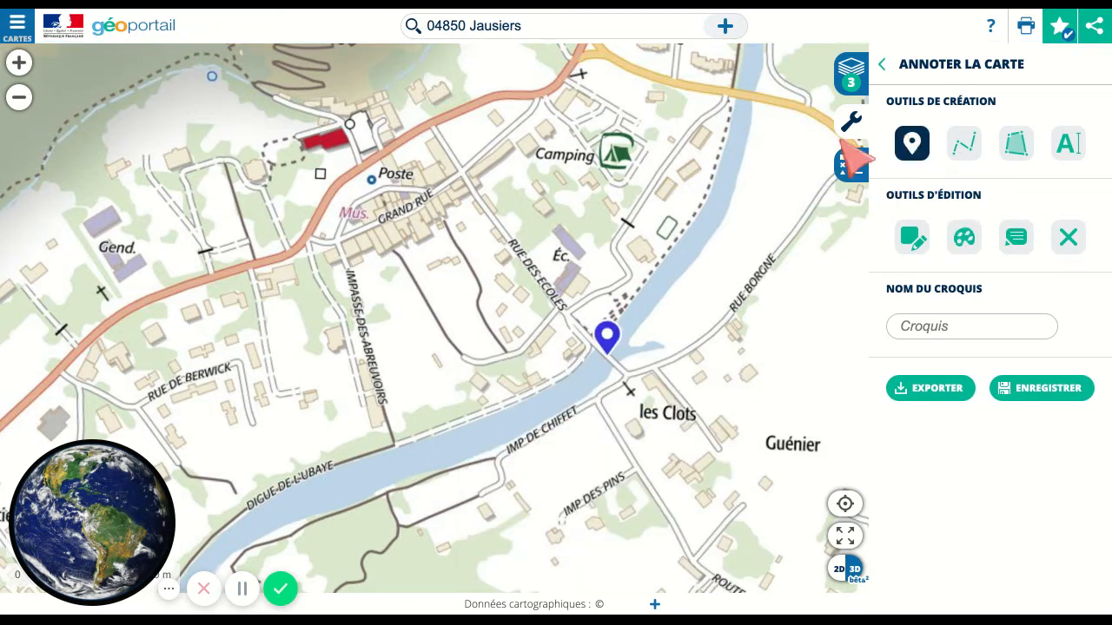
pyautogui.click(772, 106)
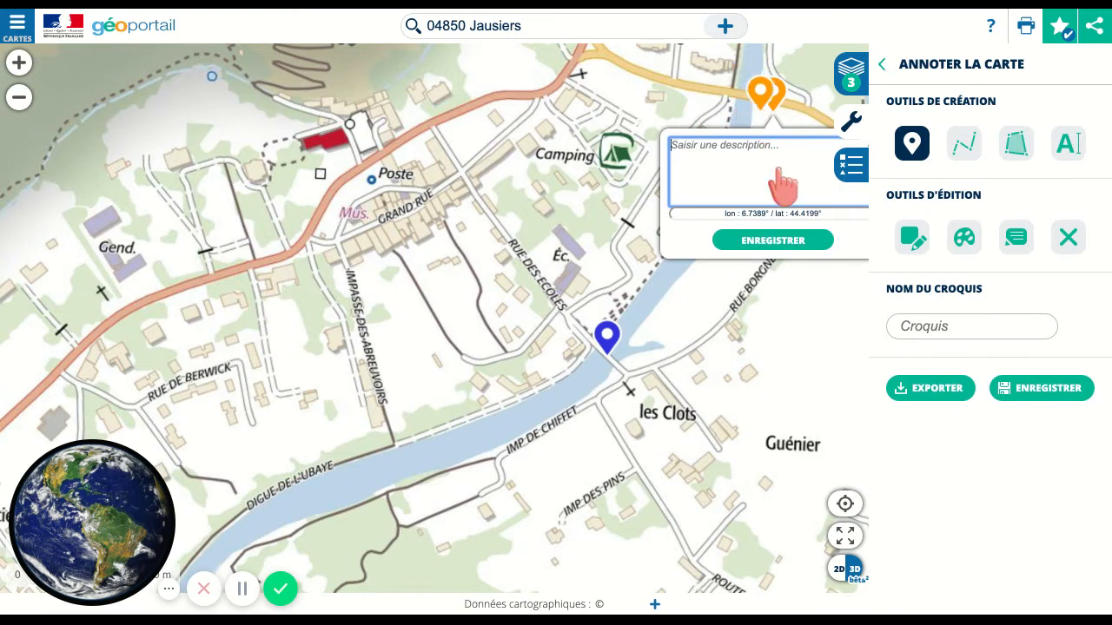
pyautogui.click(912, 142)
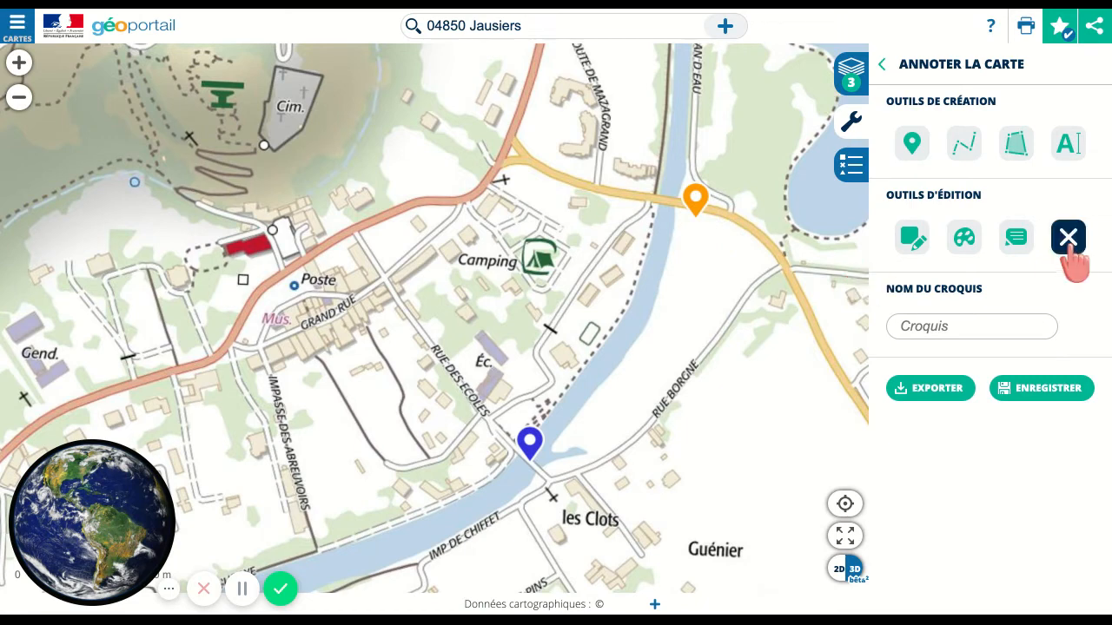
pyautogui.click(699, 205)
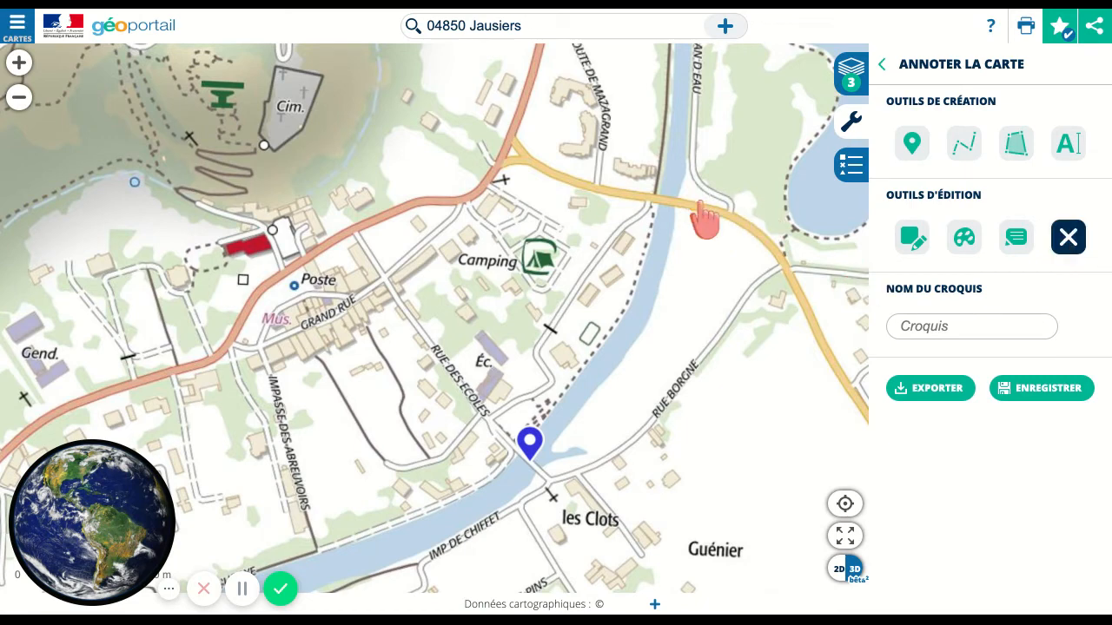
# - Annotate the map with a point marker described "Pont" where the yellow road crosses the Ubaye, east of the camping
pyautogui.click(912, 143)
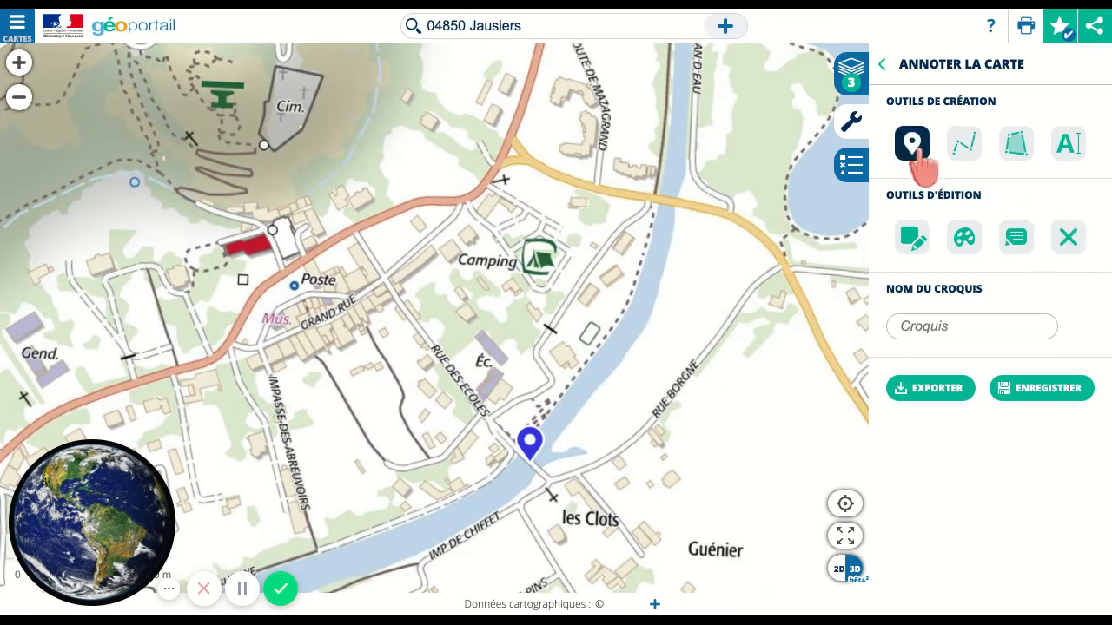
pyautogui.click(667, 200)
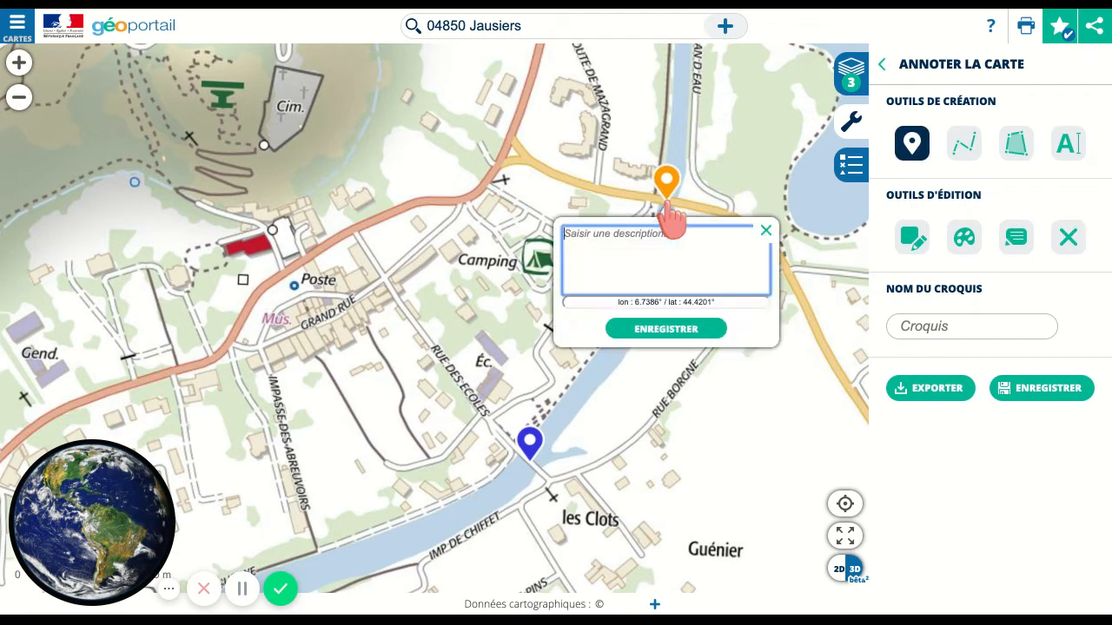
pyautogui.write('Po')
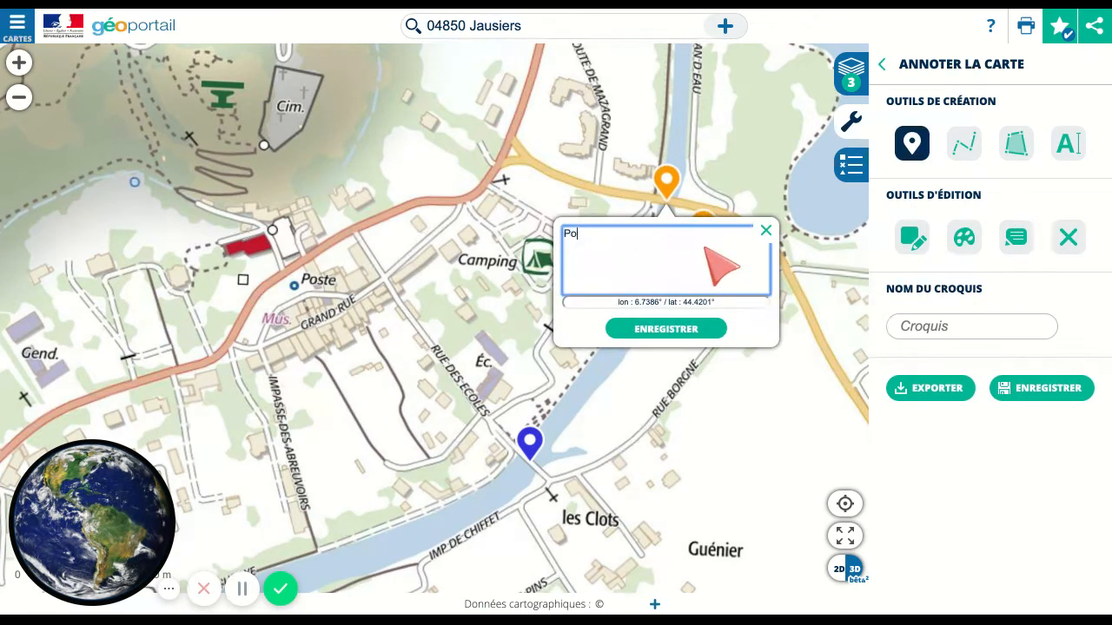
pyautogui.write('nt <é')
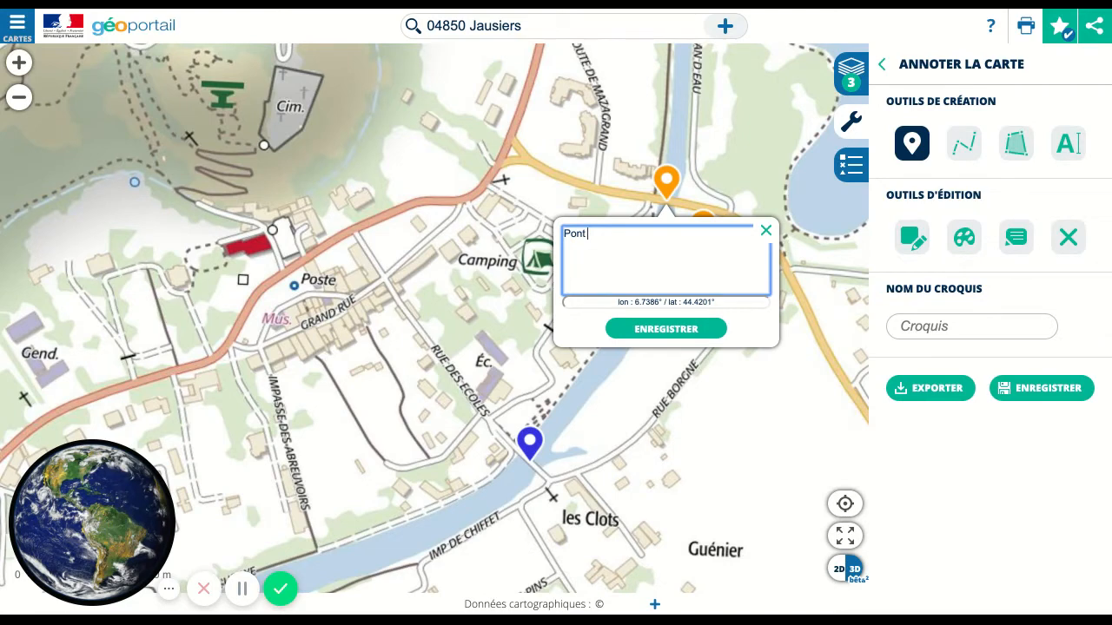
pyautogui.click(692, 333)
pyautogui.moveTo(693, 334)
pyautogui.mouseDown()
pyautogui.moveTo(643, 167)
pyautogui.moveTo(847, 191)
pyautogui.mouseUp()
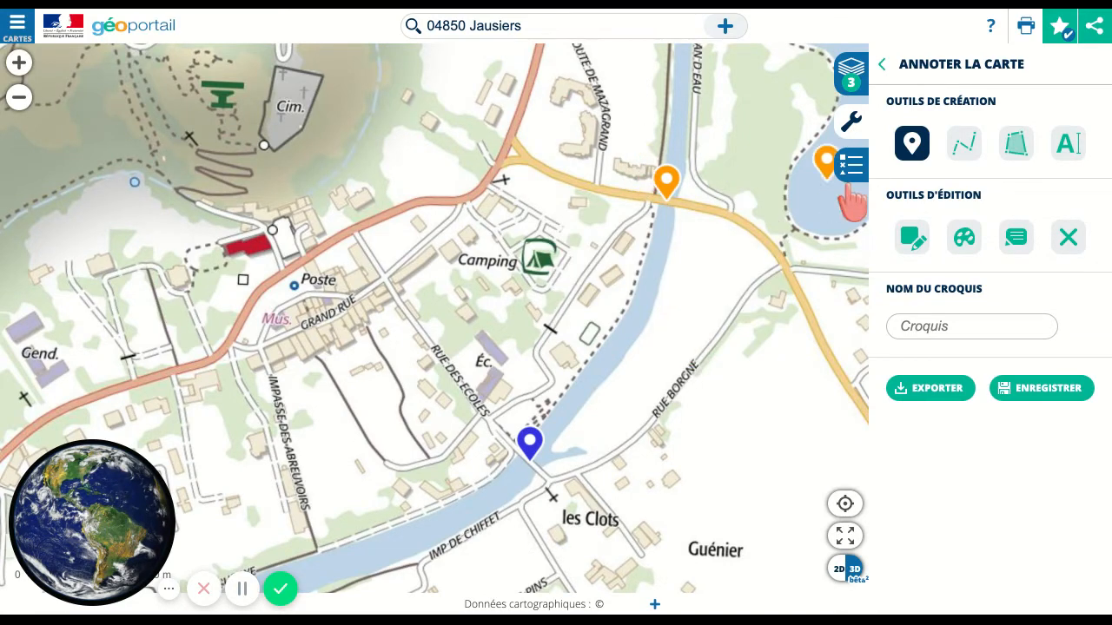
# - Change the new marker on the yellow road's bridge to the violet-blue pin style
pyautogui.click(964, 236)
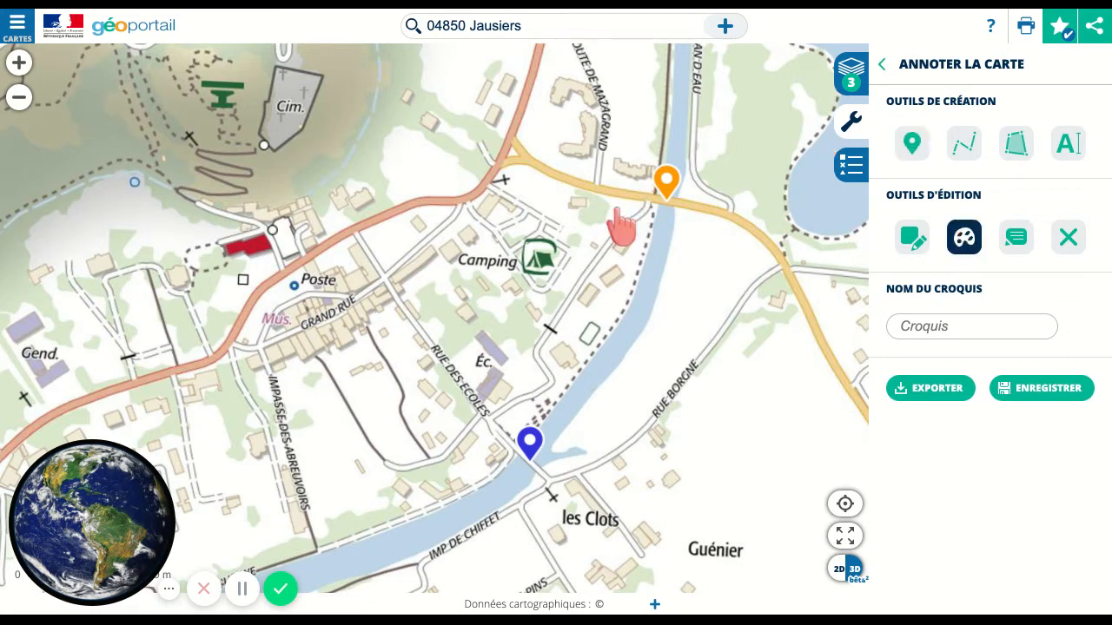
pyautogui.click(667, 184)
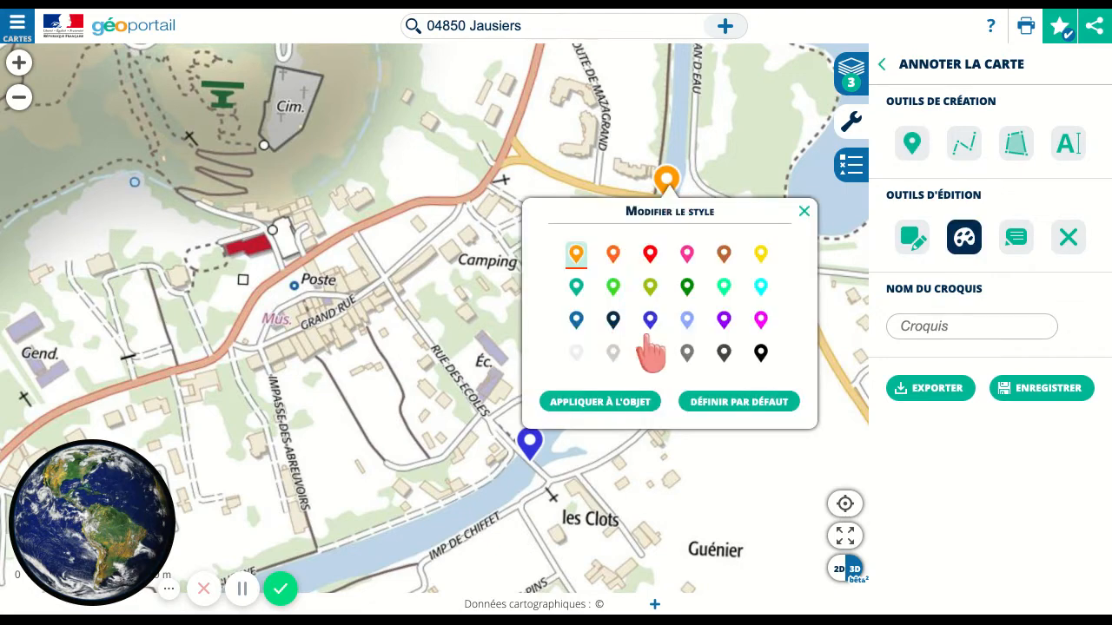
pyautogui.click(634, 403)
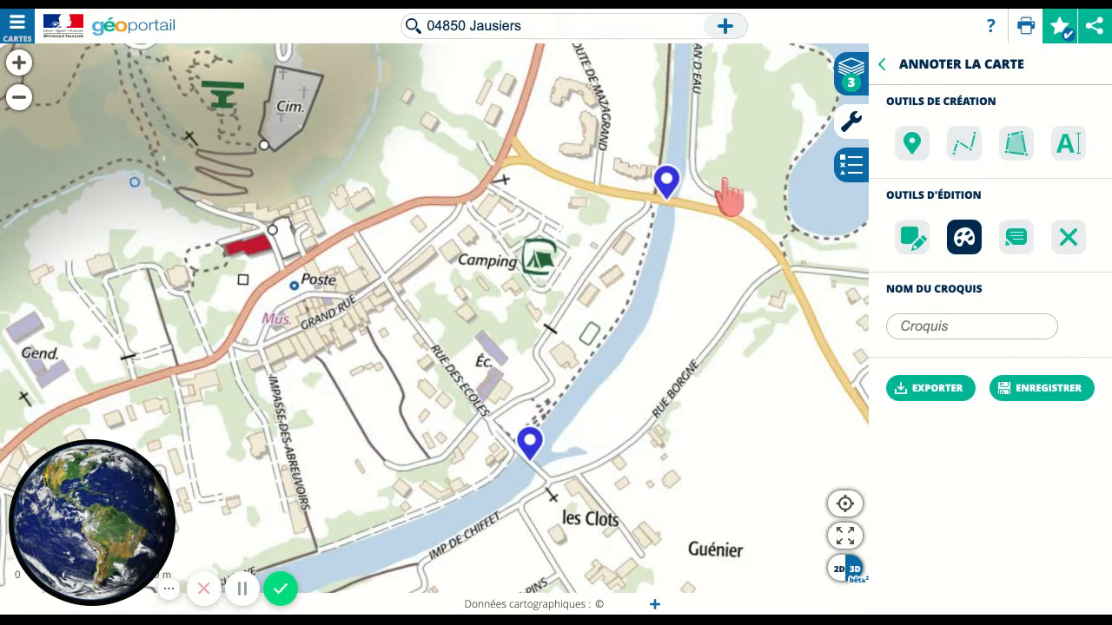
# - Draw a line about 586 m long along the main road through Jausiers up to the yellow road junction, described "Portion route"
pyautogui.click(964, 145)
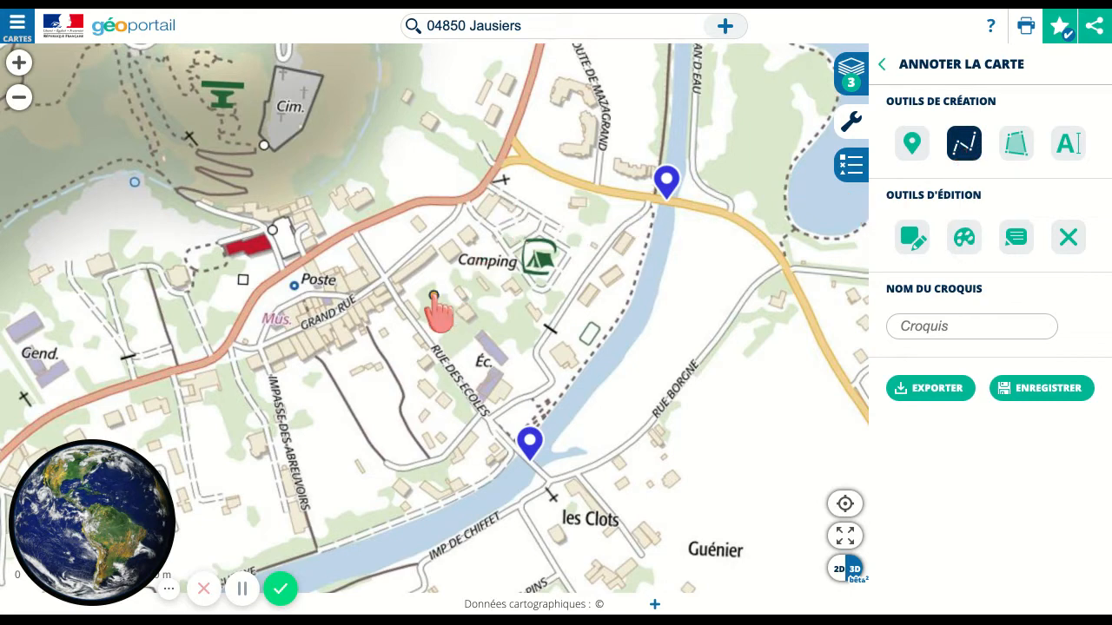
pyautogui.scroll(-1, 434, 300)
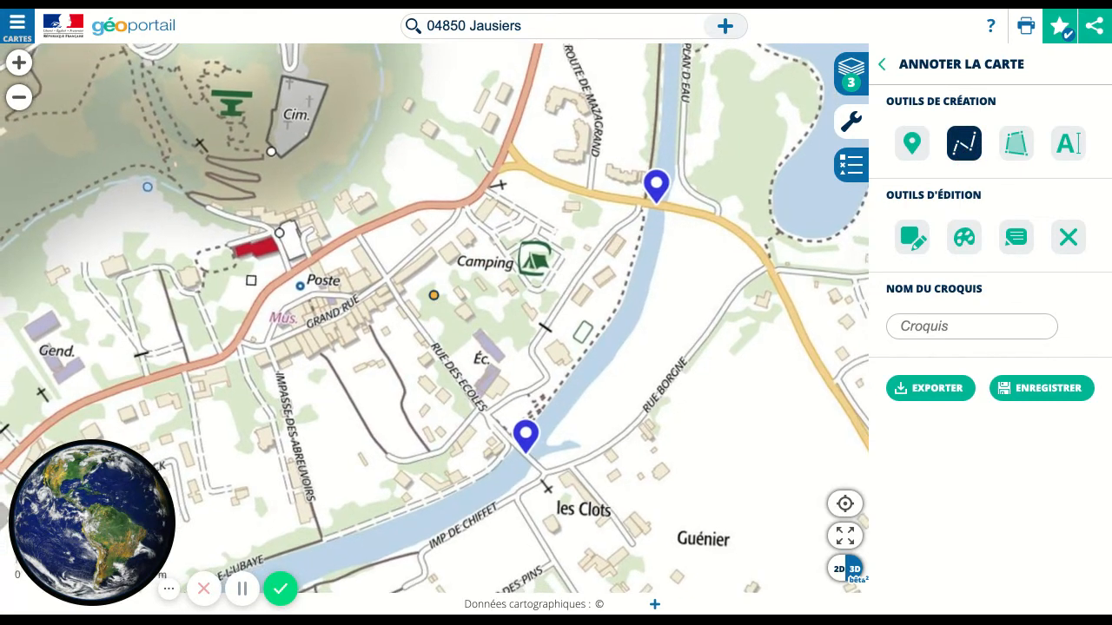
pyautogui.scroll(-2, 433, 295)
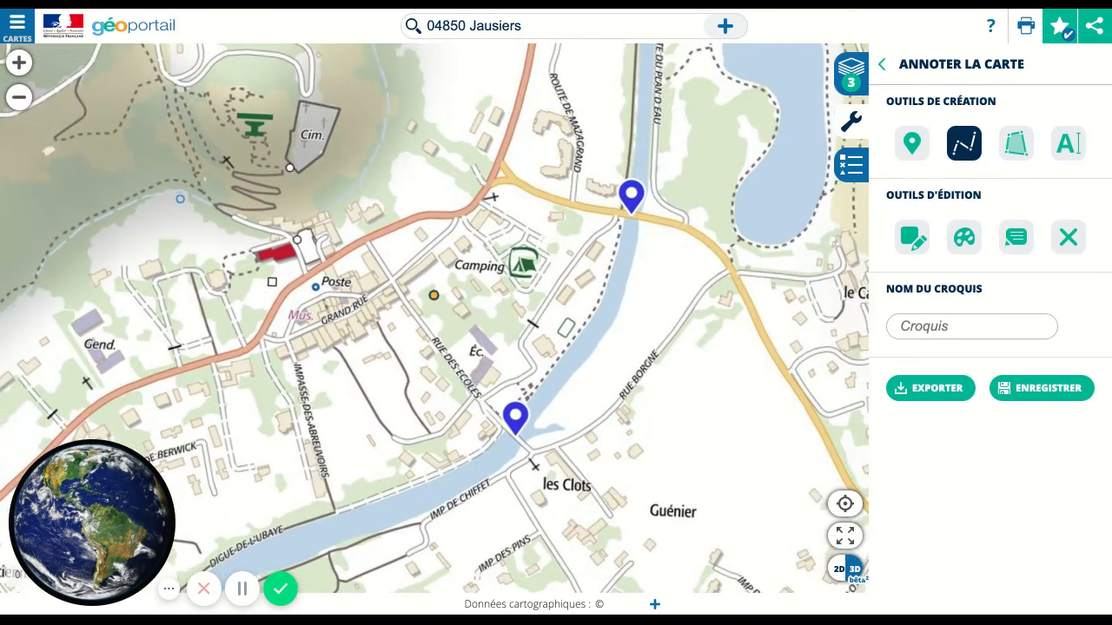
pyautogui.scroll(-2, 434, 295)
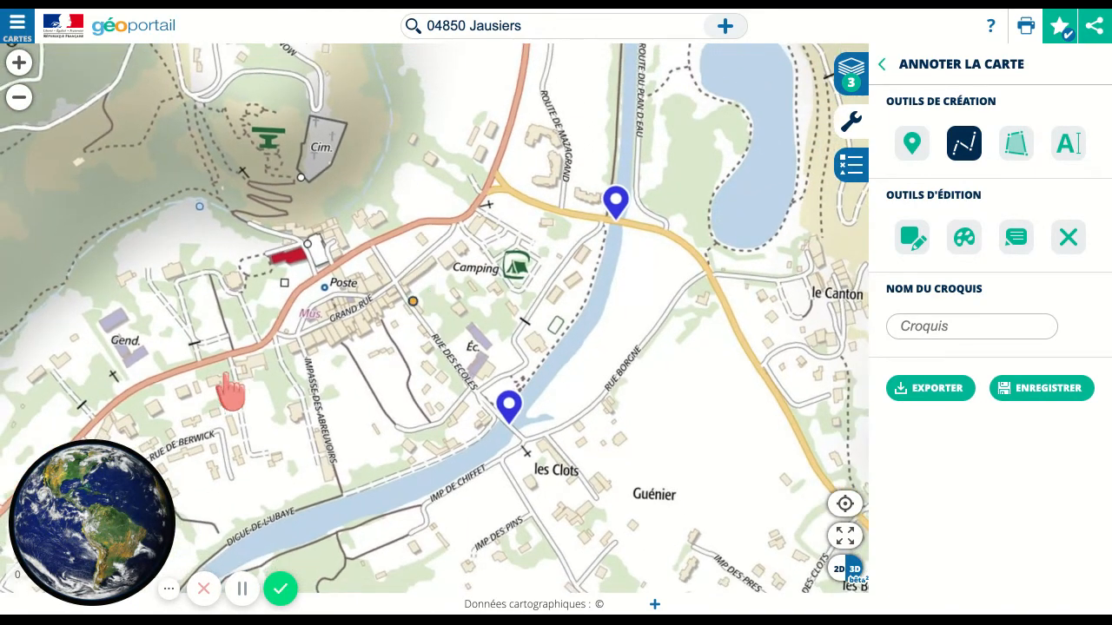
pyautogui.click(95, 420)
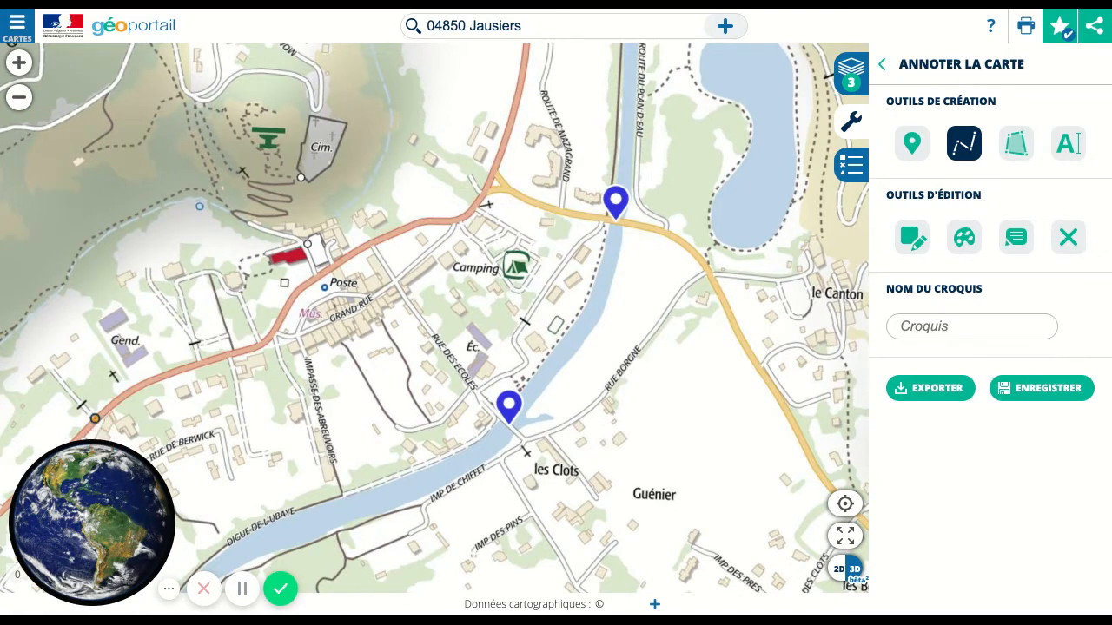
pyautogui.click(146, 383)
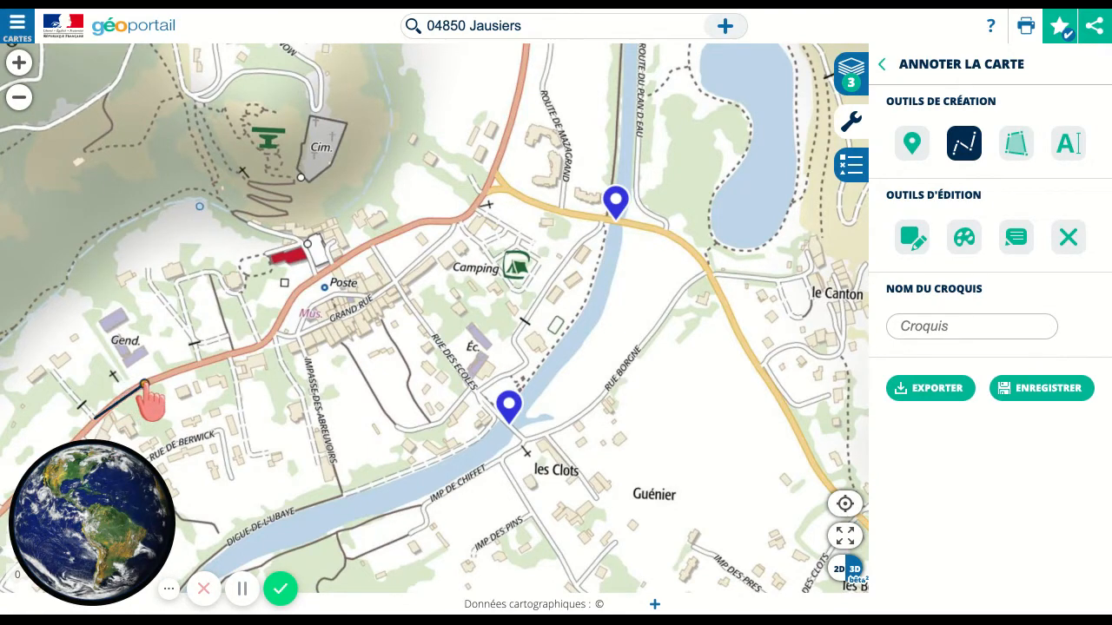
pyautogui.click(259, 348)
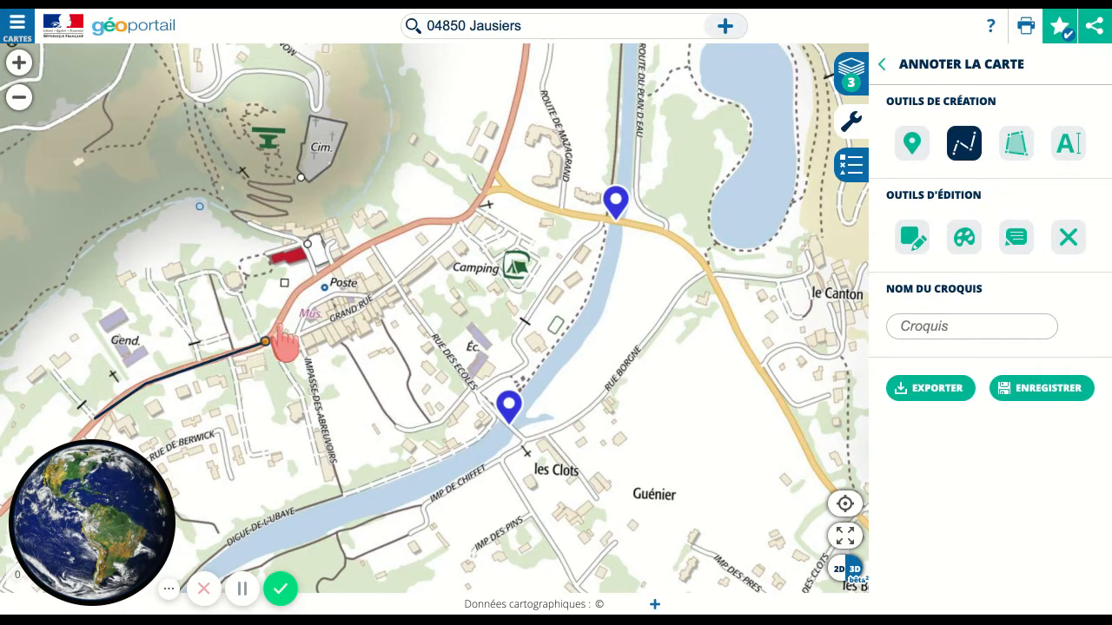
pyautogui.click(296, 293)
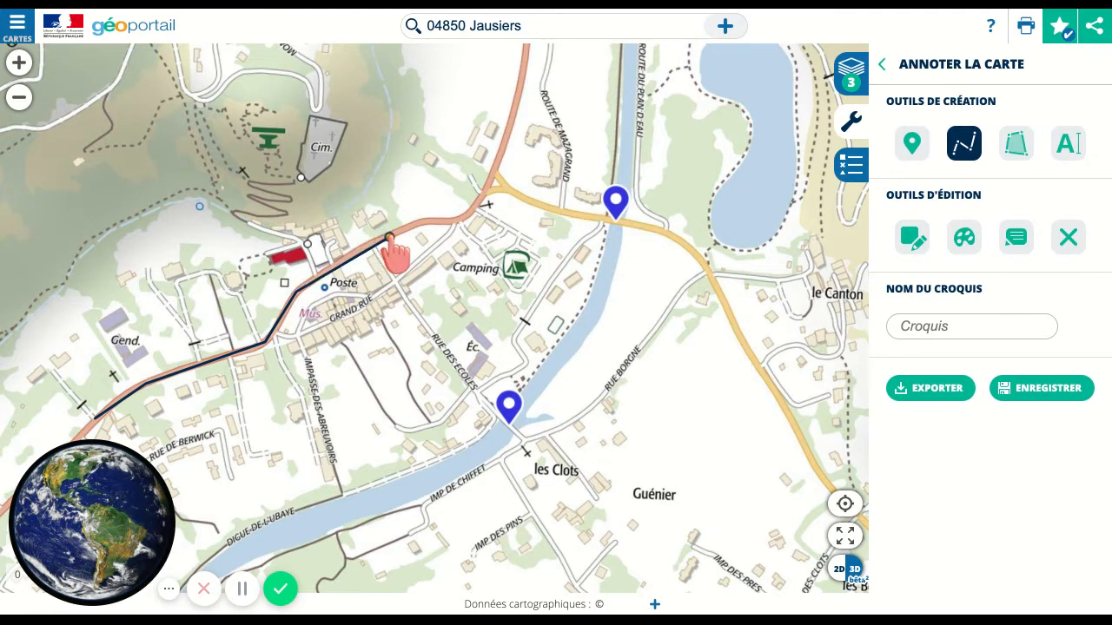
pyautogui.click(423, 221)
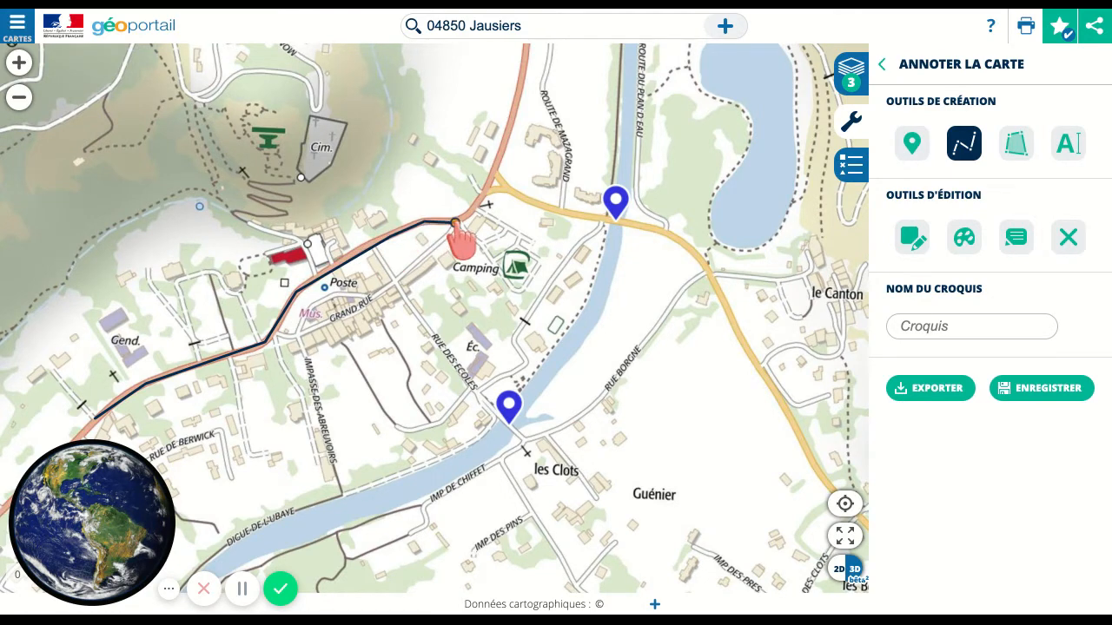
pyautogui.click(456, 221)
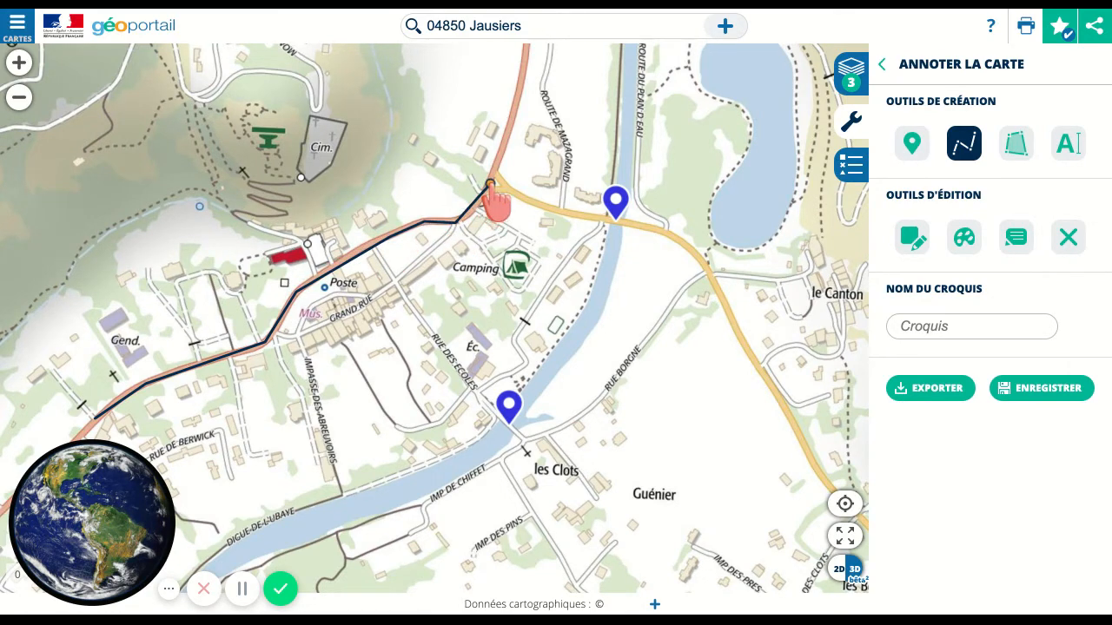
pyautogui.doubleClick(490, 185)
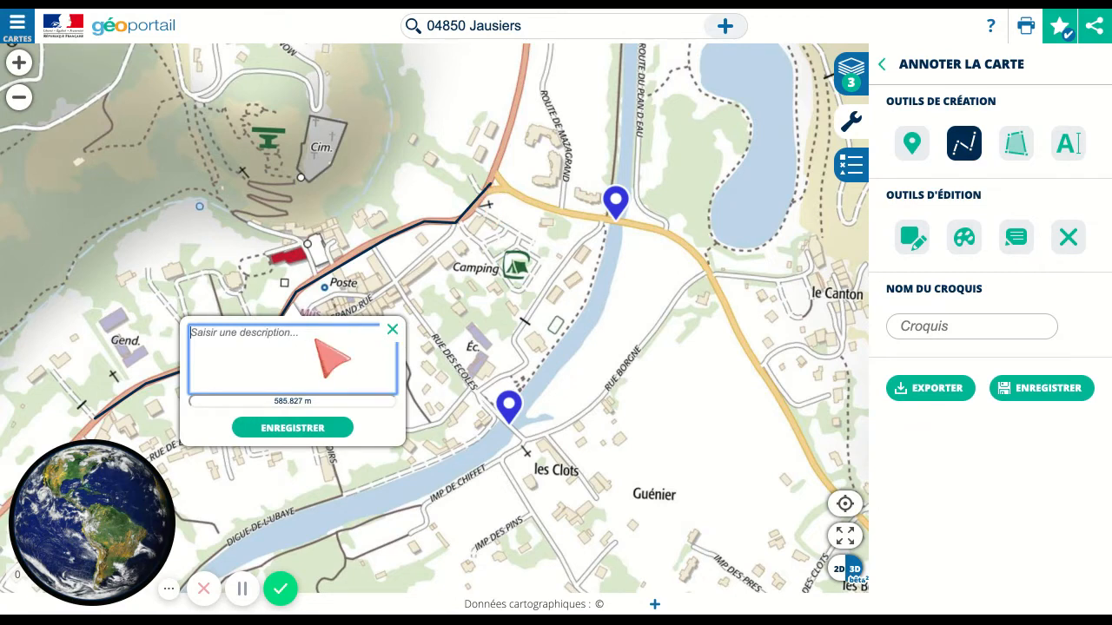
pyautogui.write('Portion route')
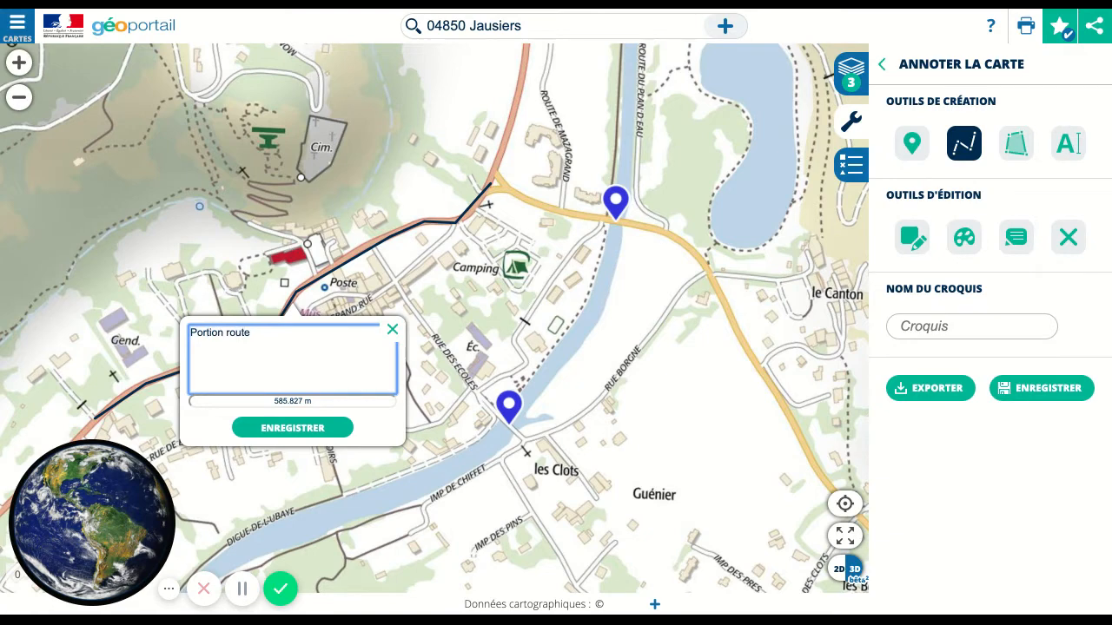
pyautogui.click(288, 429)
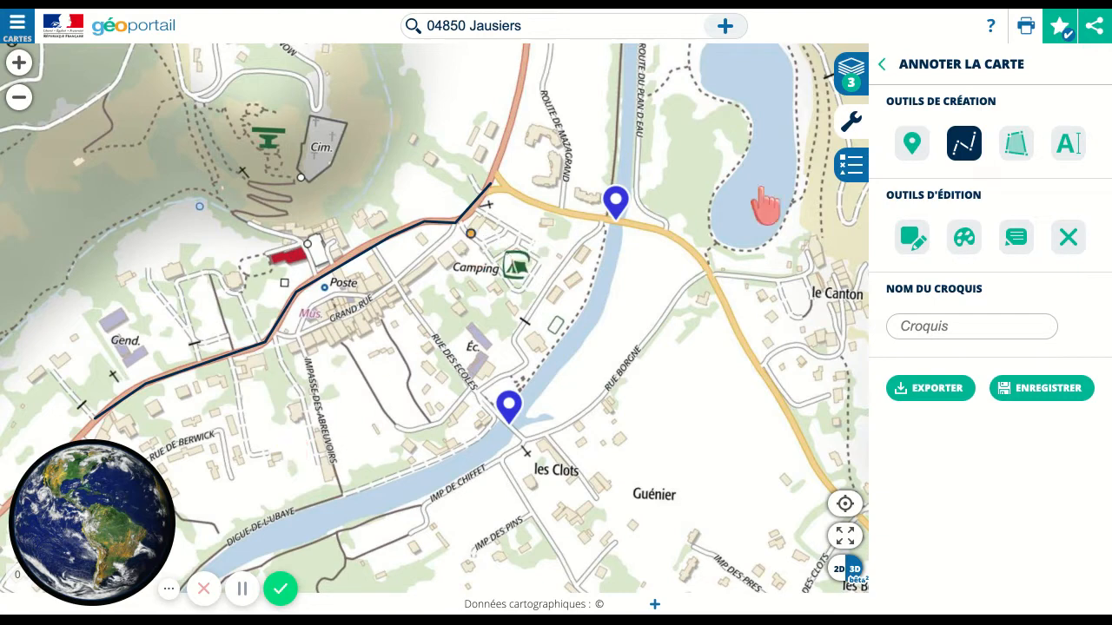
# - Increase the stroke thickness of the "Portion route" line and apply the style to it
pyautogui.click(966, 240)
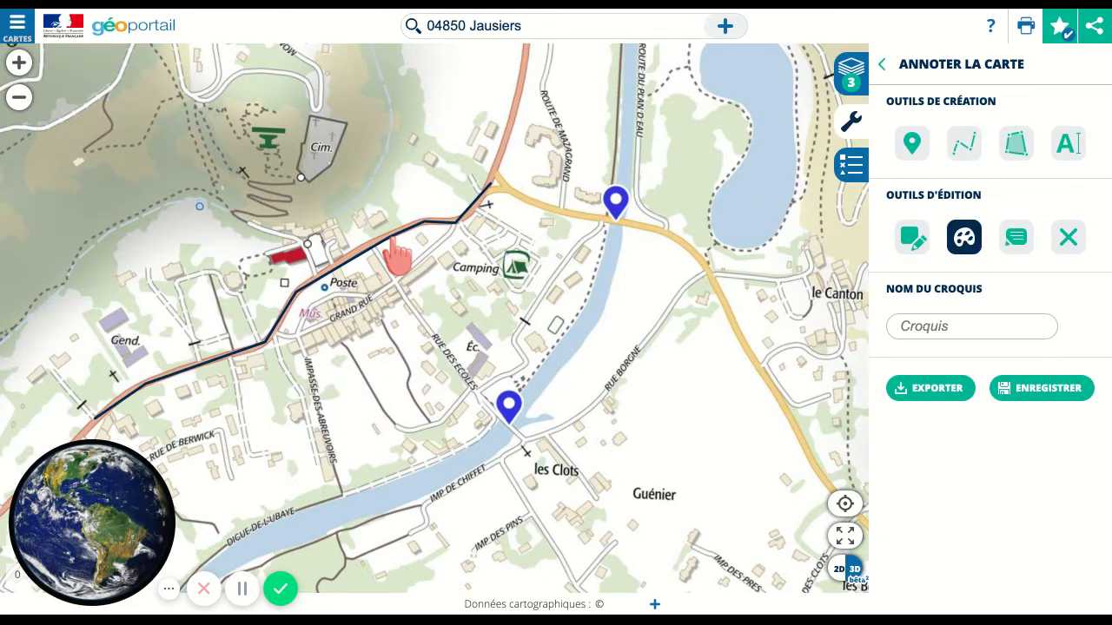
pyautogui.click(428, 228)
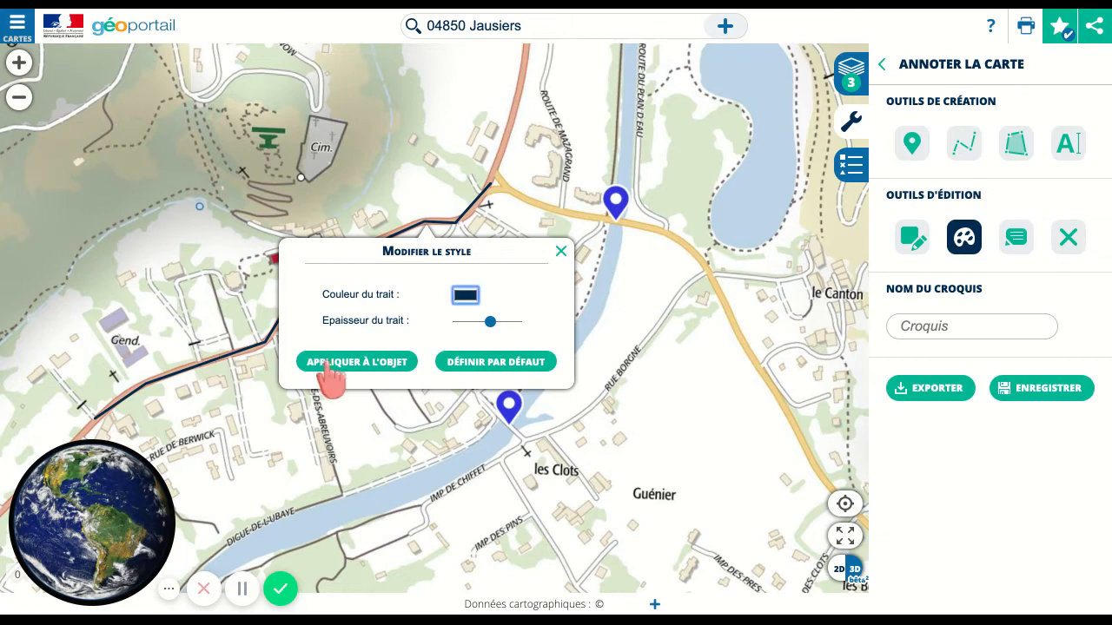
pyautogui.click(389, 363)
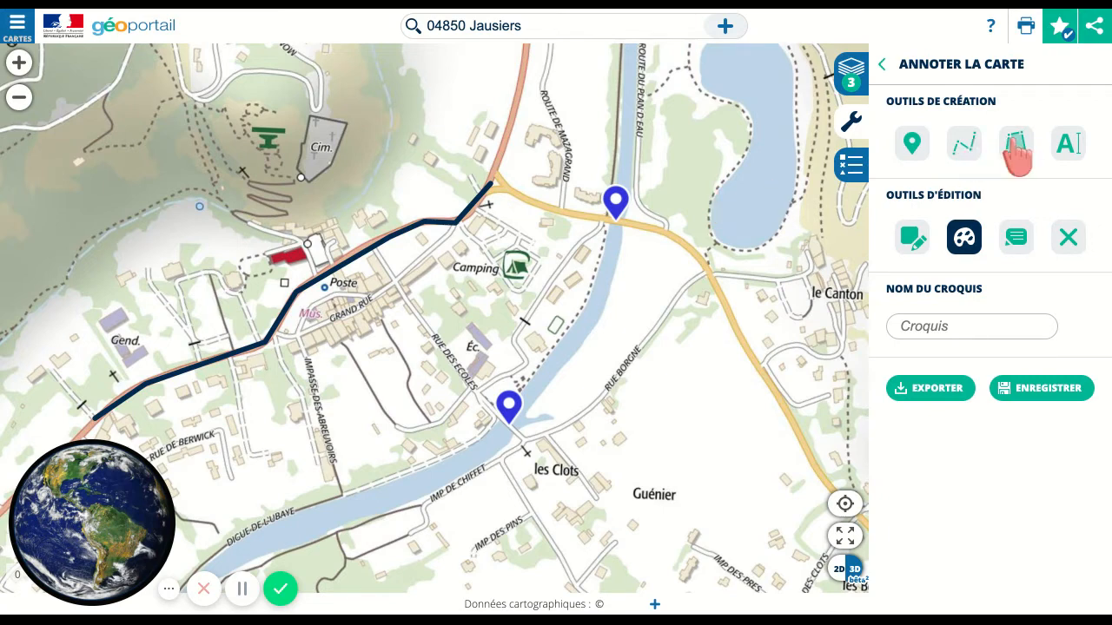
# - Draw a polygon of about 2925 m² around the cemetery north of Jausiers, with the description "Cimetière"
pyautogui.moveTo(406, 172); pyautogui.dragTo(438, 215)
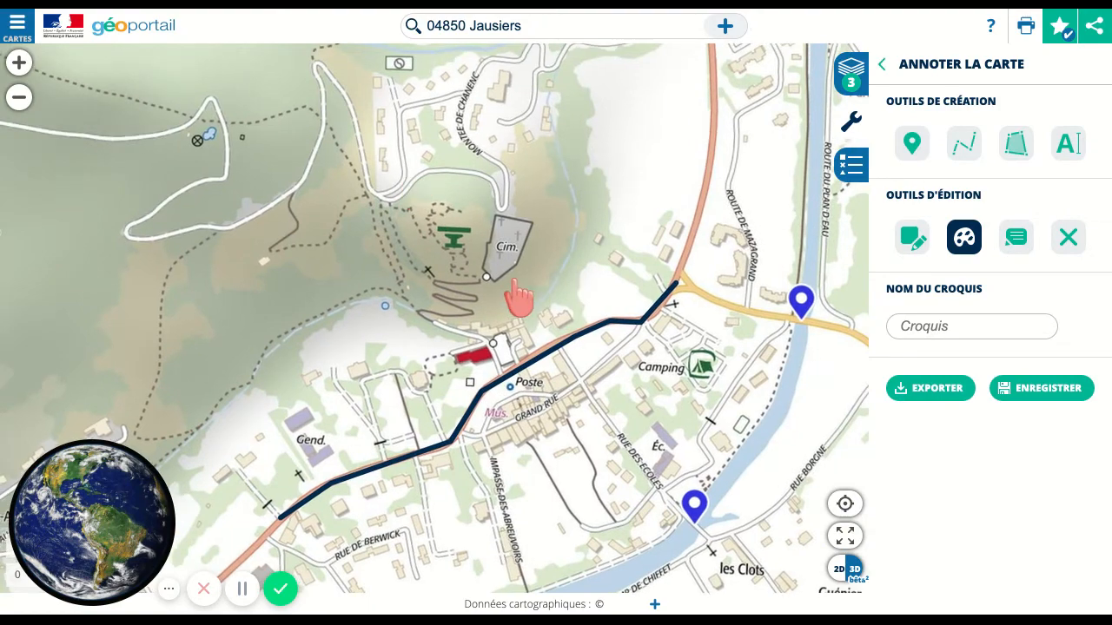
pyautogui.scroll(1, 518, 298)
pyautogui.scroll(2, 519, 298)
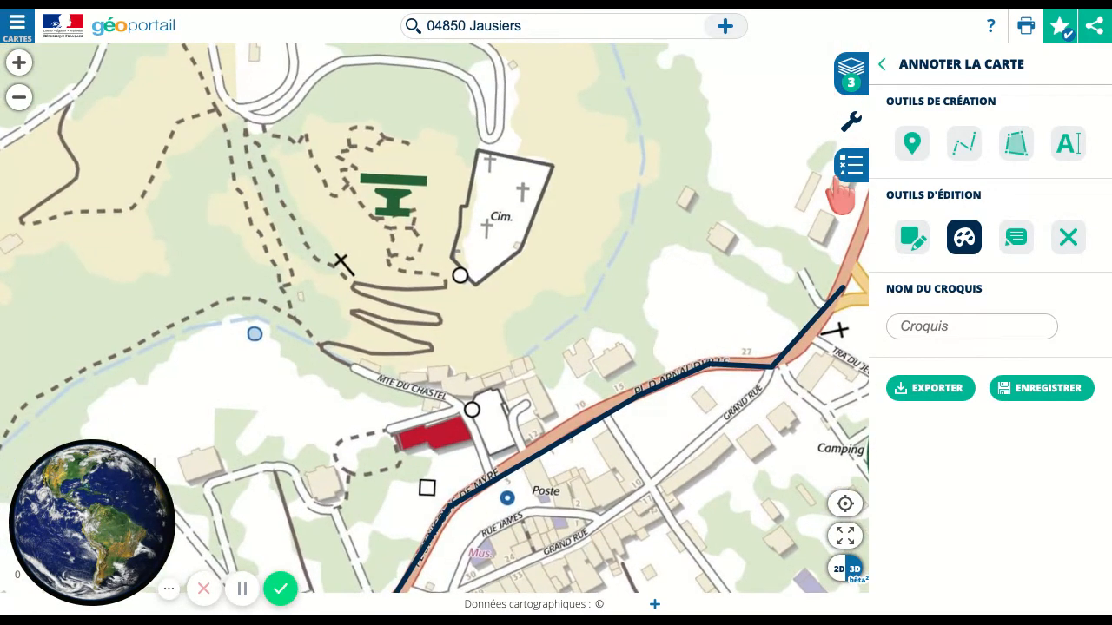
pyautogui.scroll(1, 633, 243)
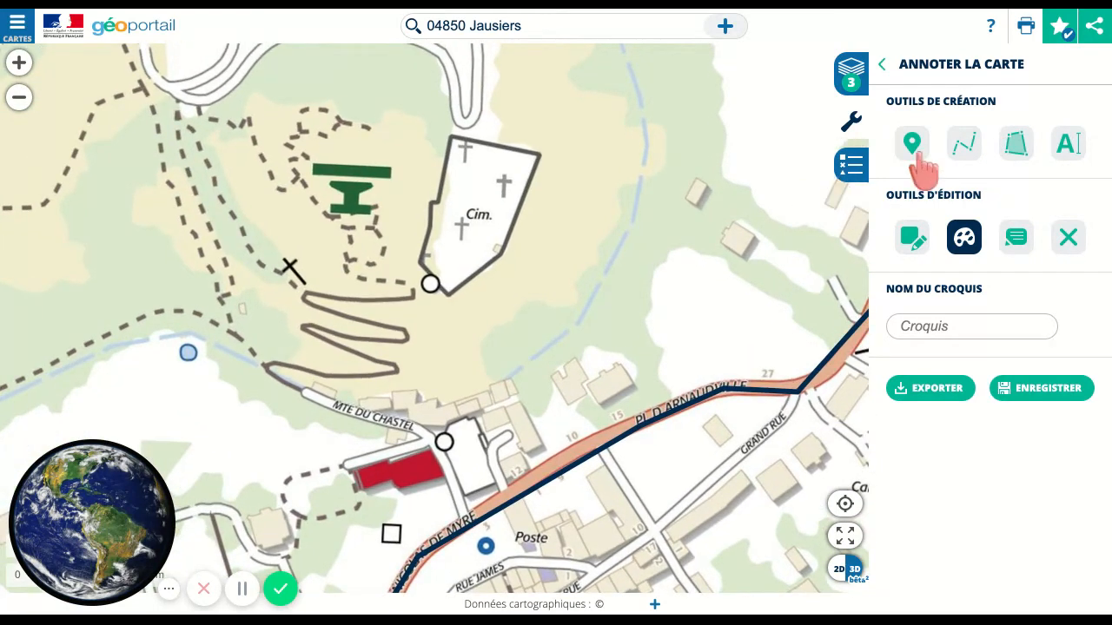
pyautogui.click(1016, 146)
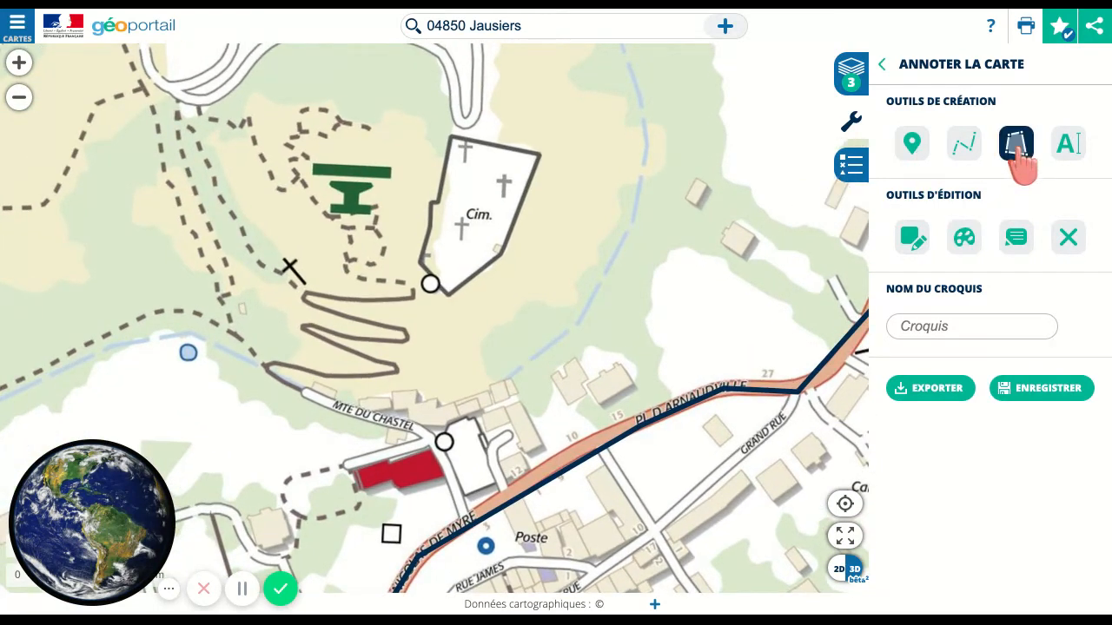
pyautogui.click(453, 137)
pyautogui.click(539, 156)
pyautogui.click(503, 255)
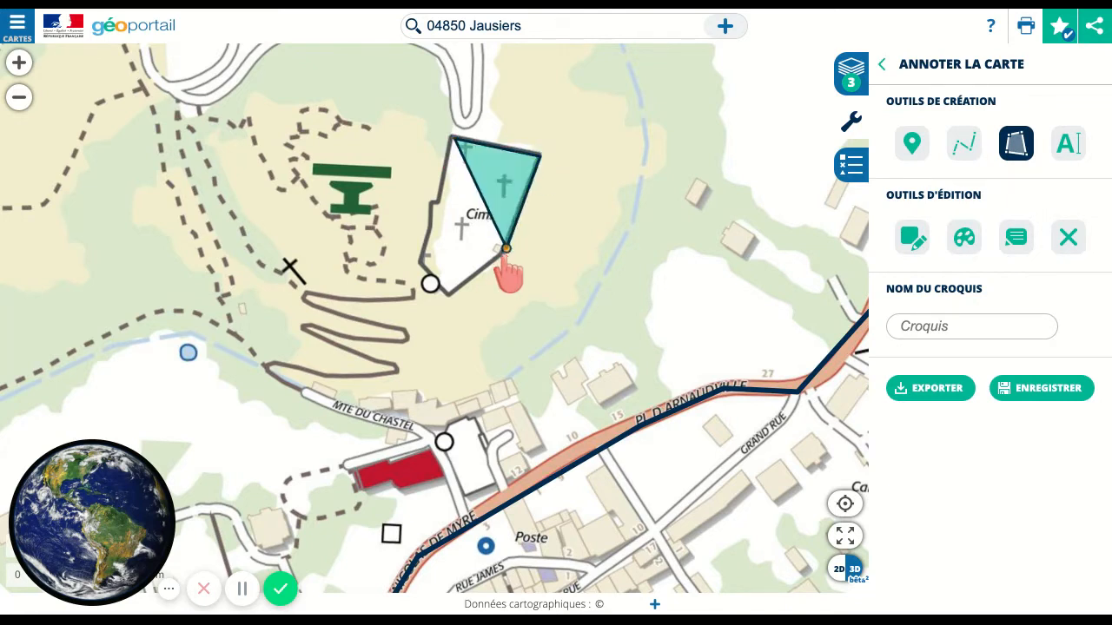
pyautogui.click(446, 292)
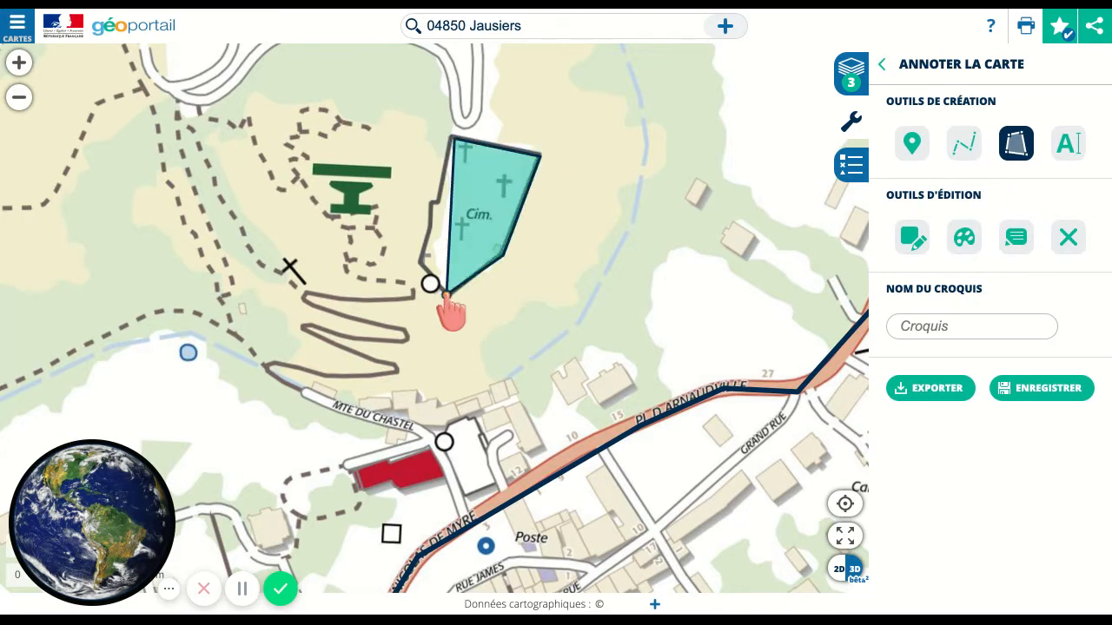
pyautogui.click(421, 263)
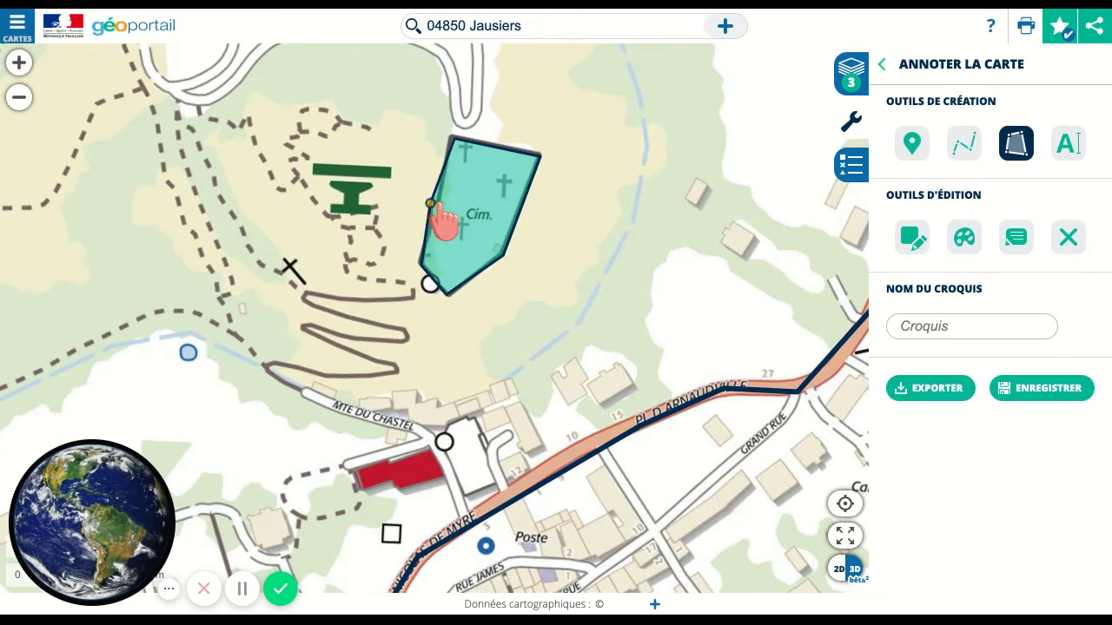
pyautogui.click(440, 205)
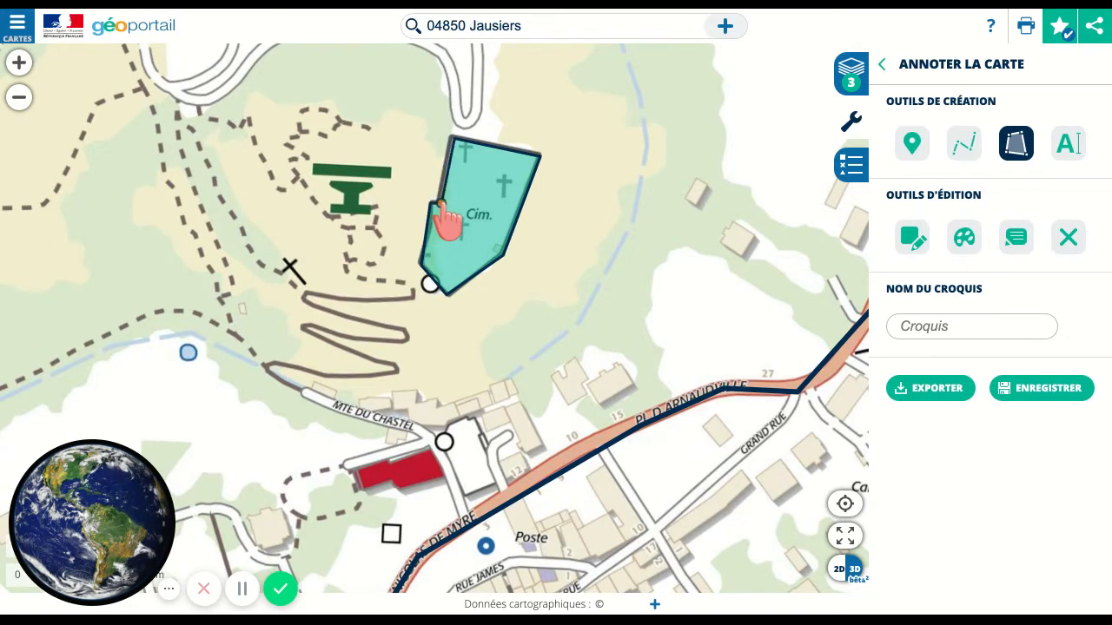
pyautogui.click(441, 209)
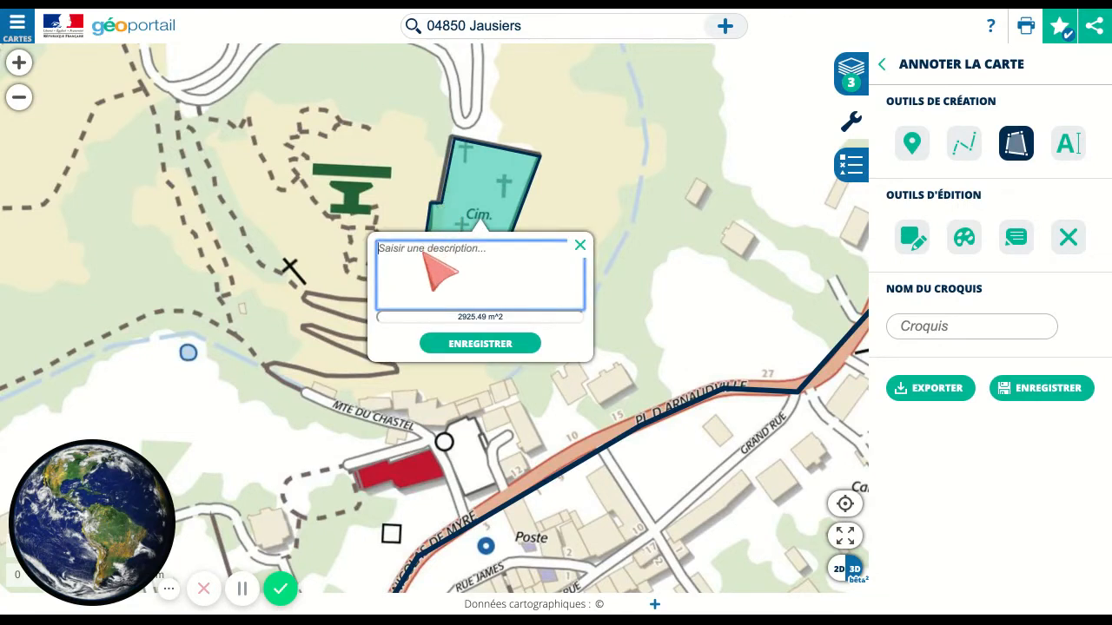
pyautogui.write('Cimetière')
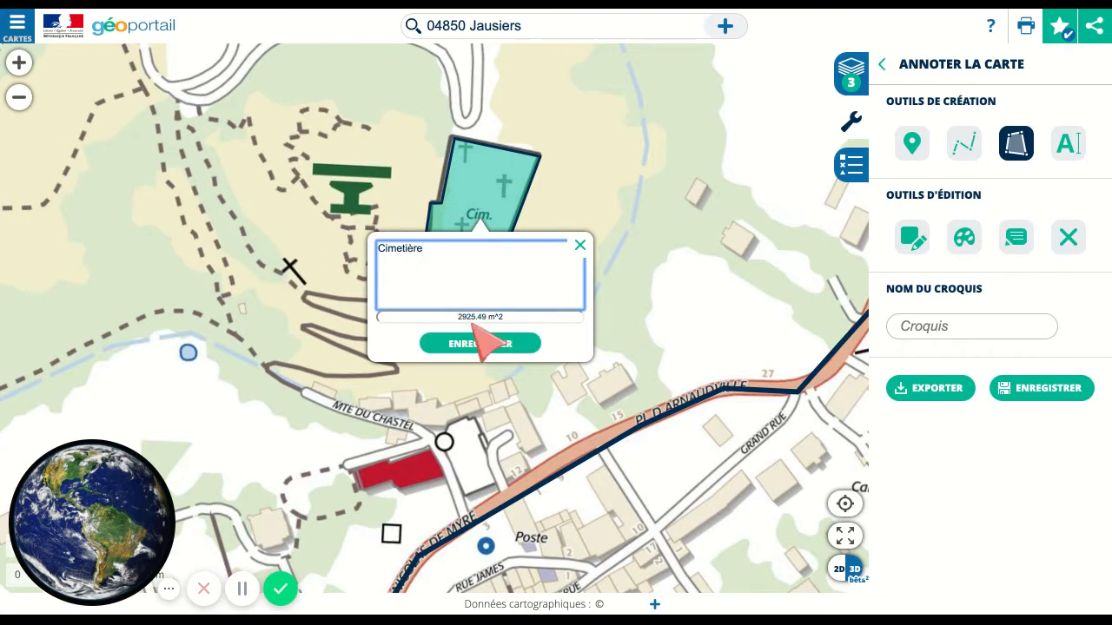
pyautogui.click(479, 344)
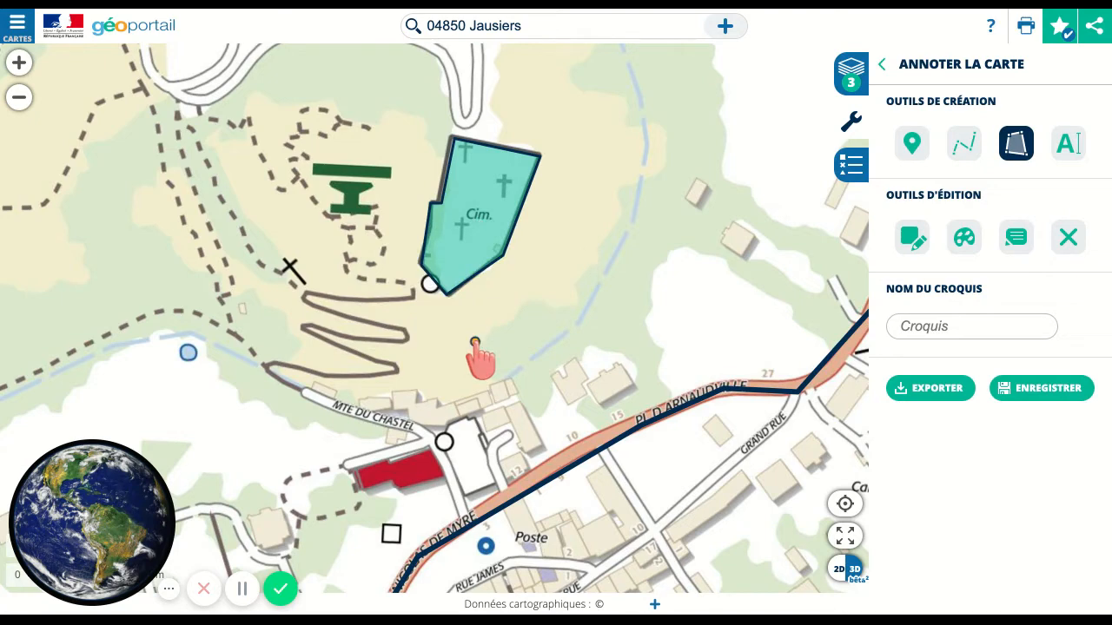
# - Examine the opacity, visibility, style, edit and delete options of the Croquis layer in the current map's layer list
pyautogui.scroll(-1, 570, 274)
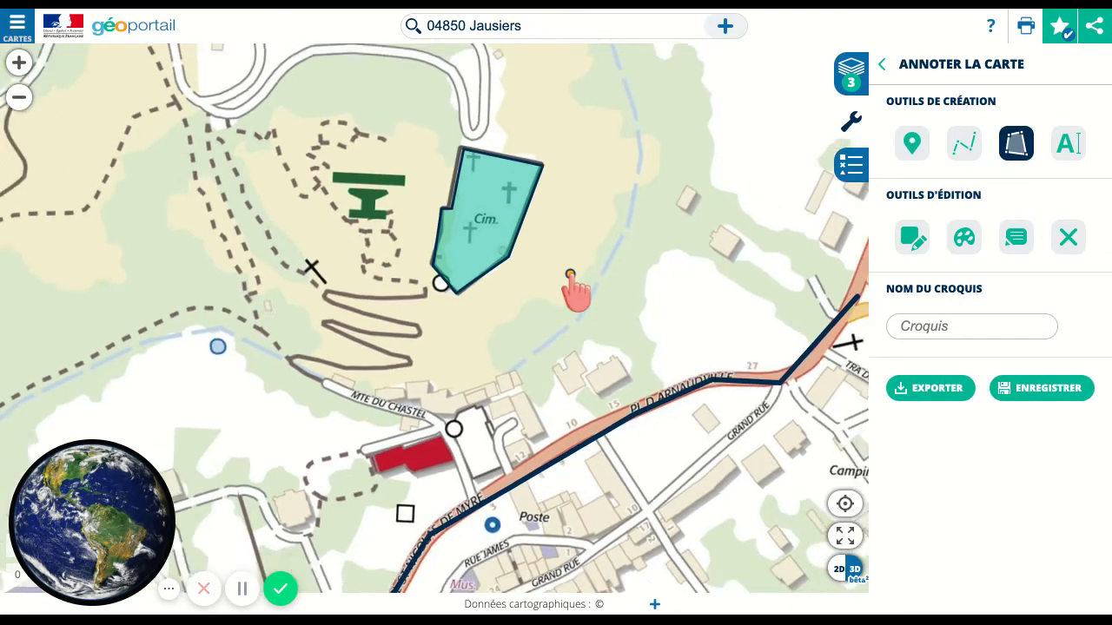
pyautogui.scroll(-2, 569, 275)
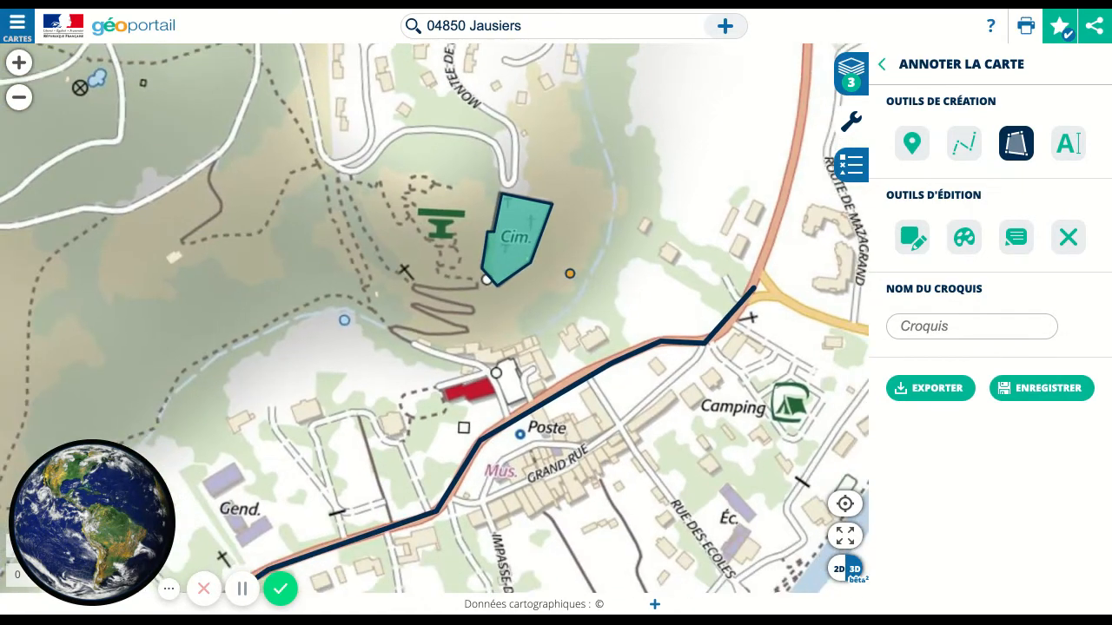
pyautogui.scroll(-1, 570, 274)
pyautogui.scroll(-2, 569, 274)
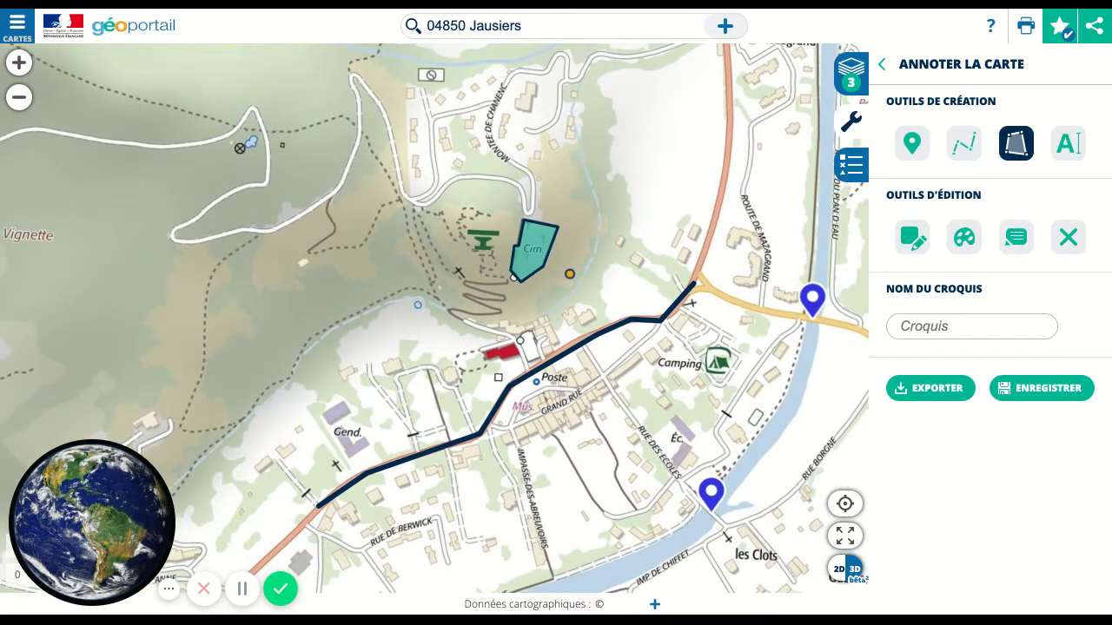
pyautogui.click(552, 305)
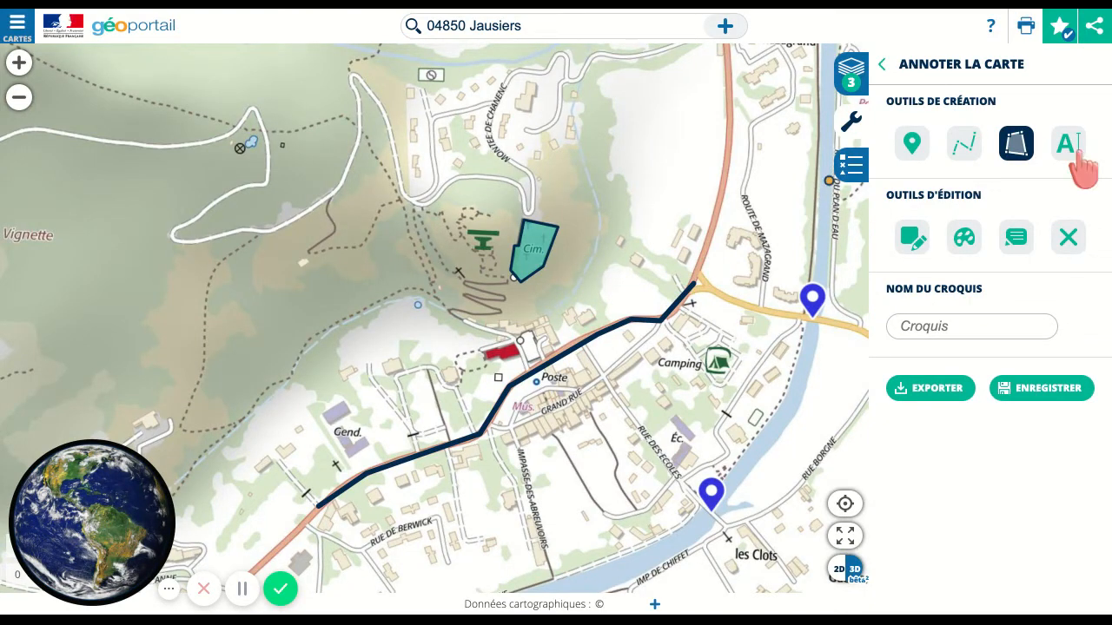
pyautogui.click(851, 66)
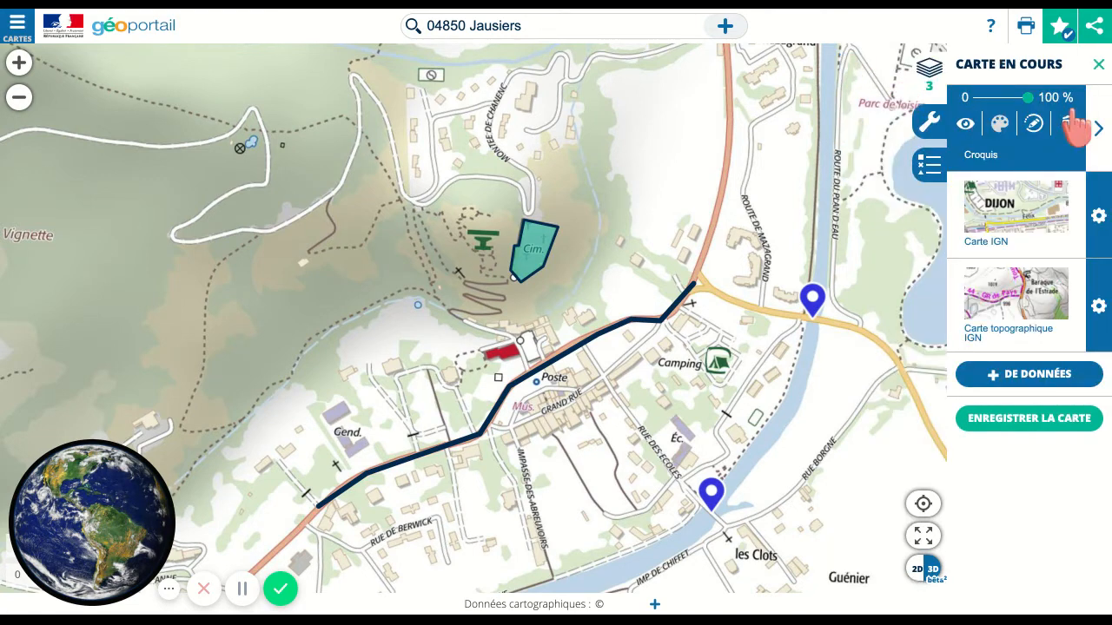
pyautogui.click(1099, 128)
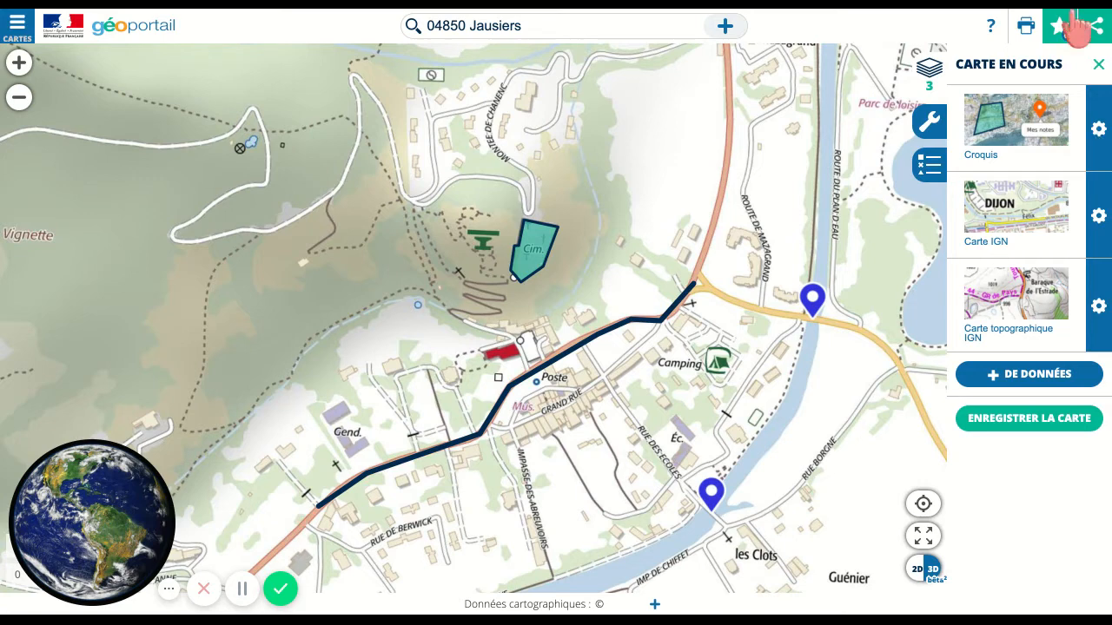
pyautogui.click(1099, 131)
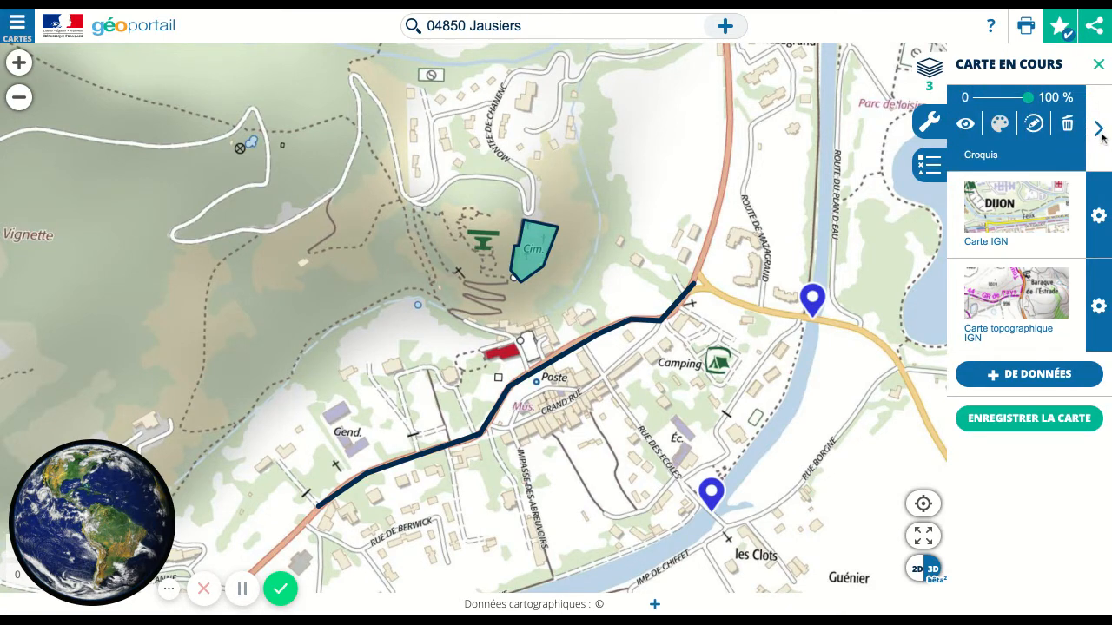
pyautogui.click(1099, 130)
pyautogui.click(1099, 130)
pyautogui.click(1034, 129)
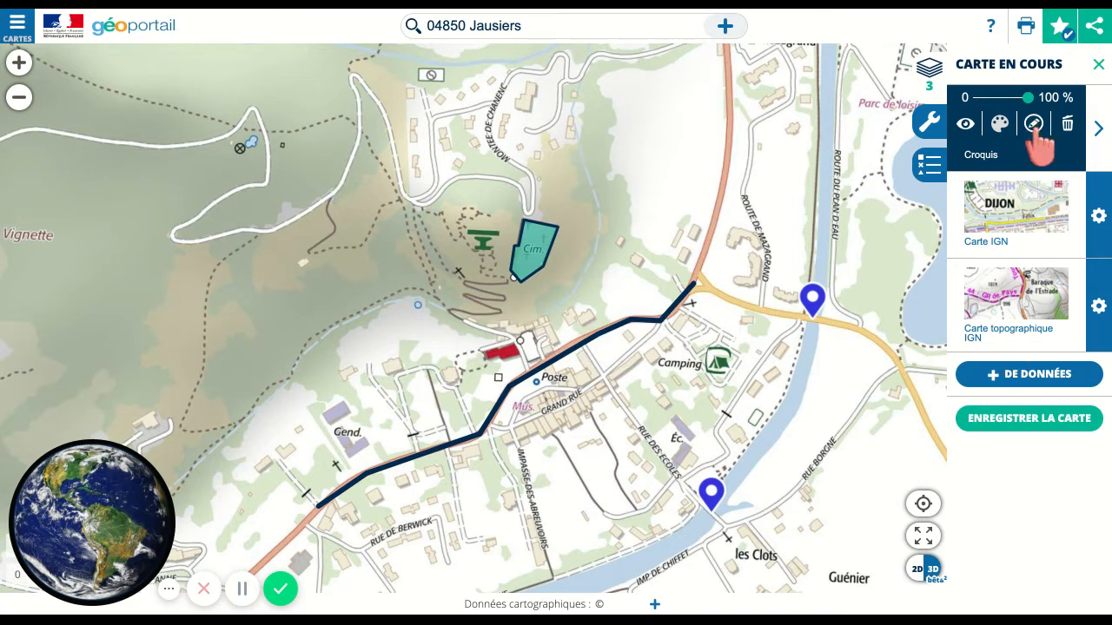
pyautogui.click(1098, 130)
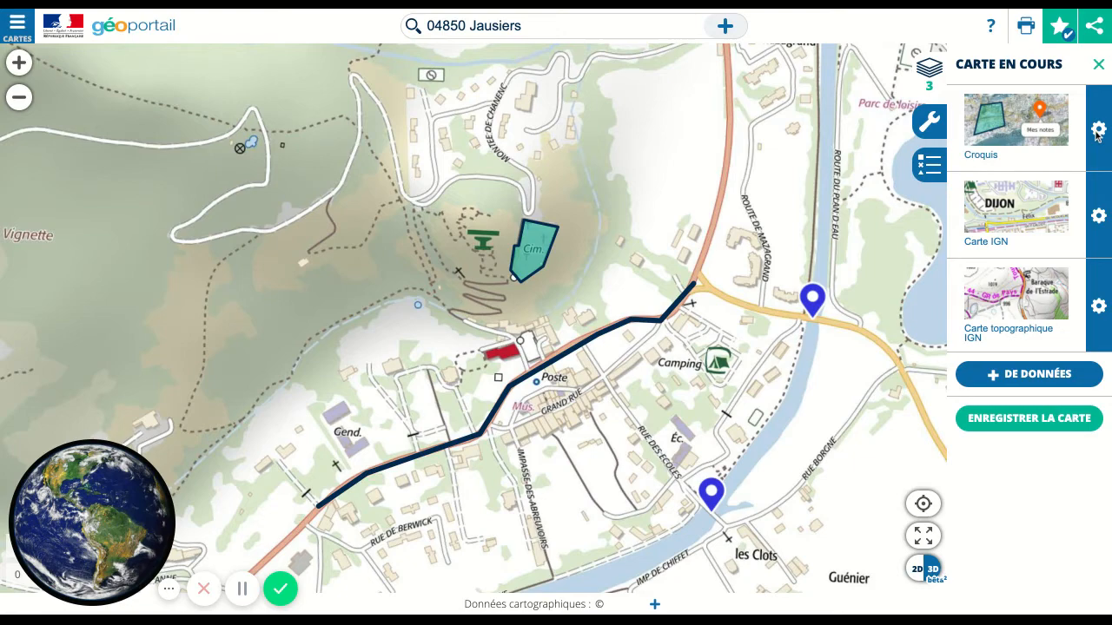
# - Measure the distance along the Ubaye between the two violet-blue bridge markers, and end the distance measurement
pyautogui.moveTo(646, 430); pyautogui.dragTo(642, 424)
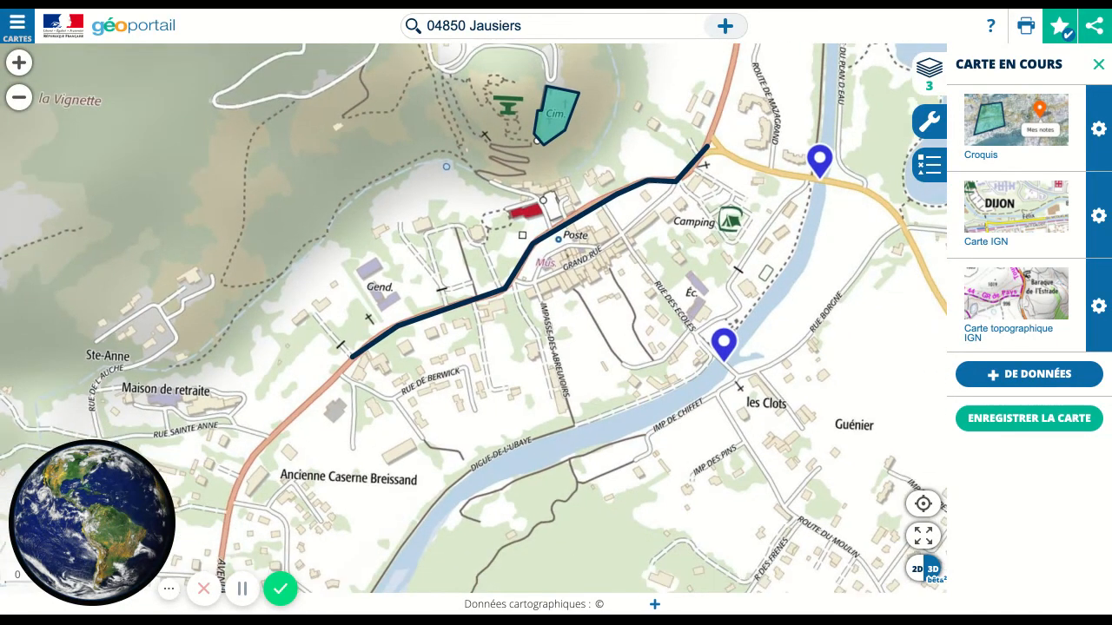
pyautogui.scroll(-1, 663, 237)
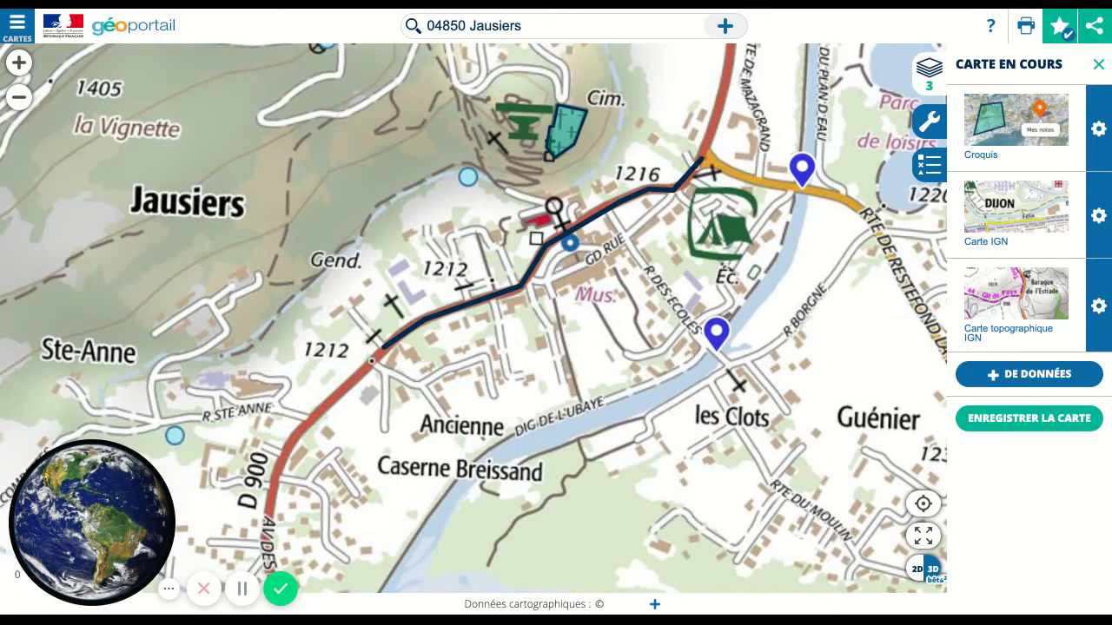
pyautogui.click(928, 126)
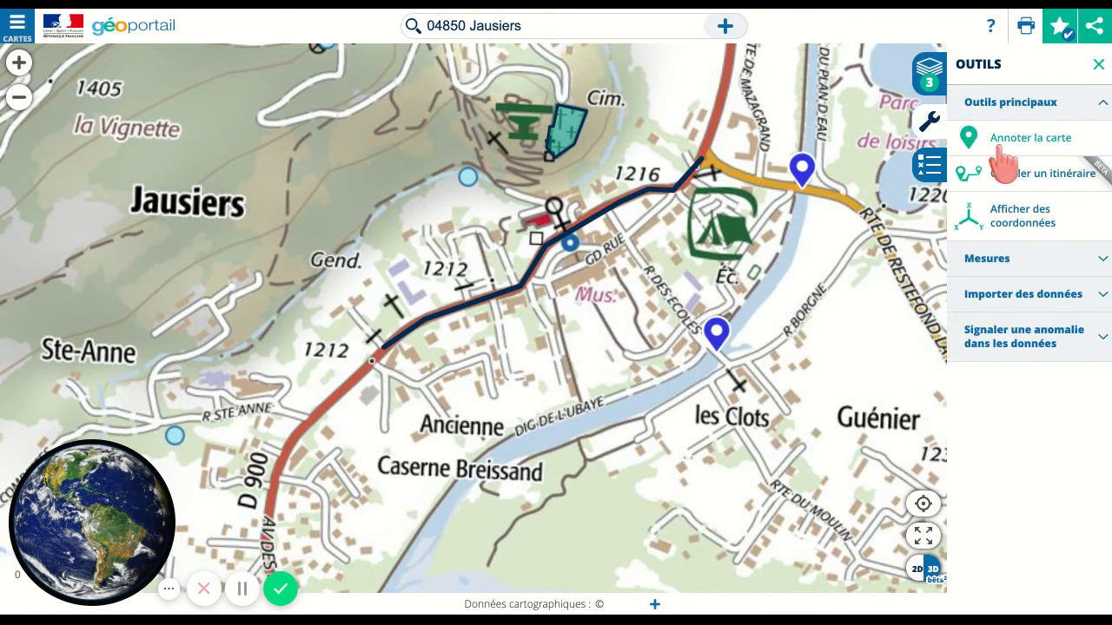
pyautogui.click(1102, 262)
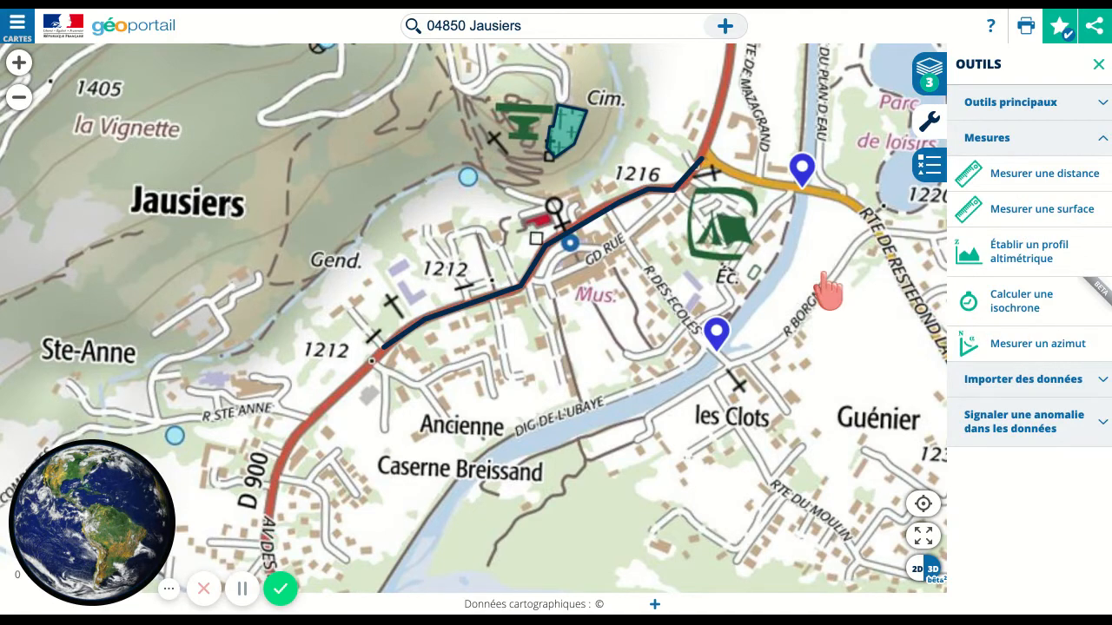
pyautogui.press('Right')
pyautogui.press('Right')
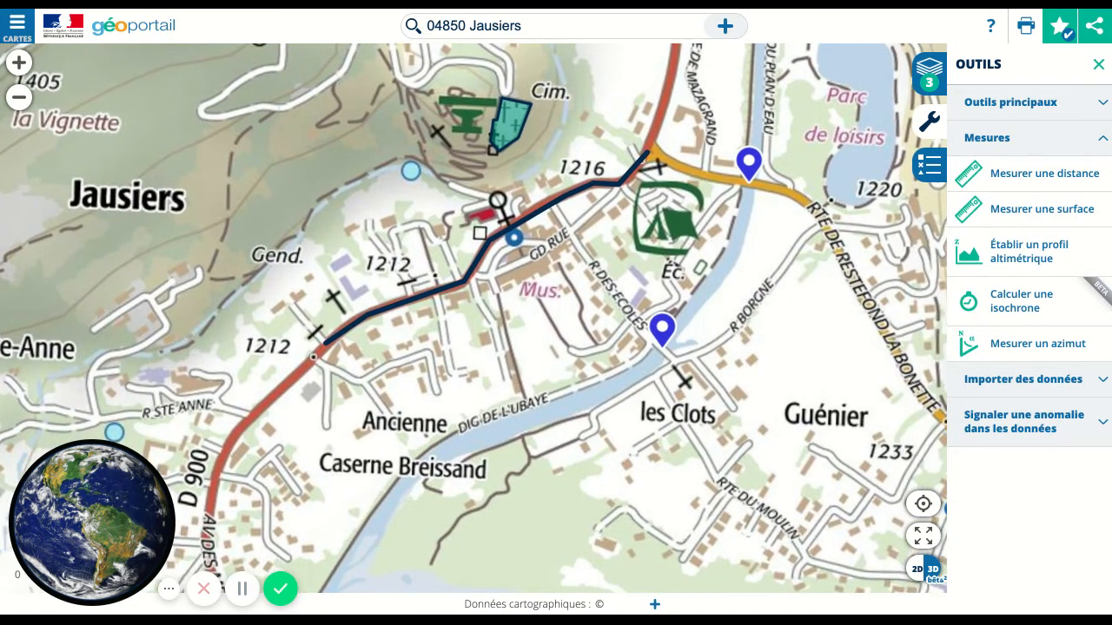
pyautogui.press('+')
pyautogui.scroll(1, 750, 286)
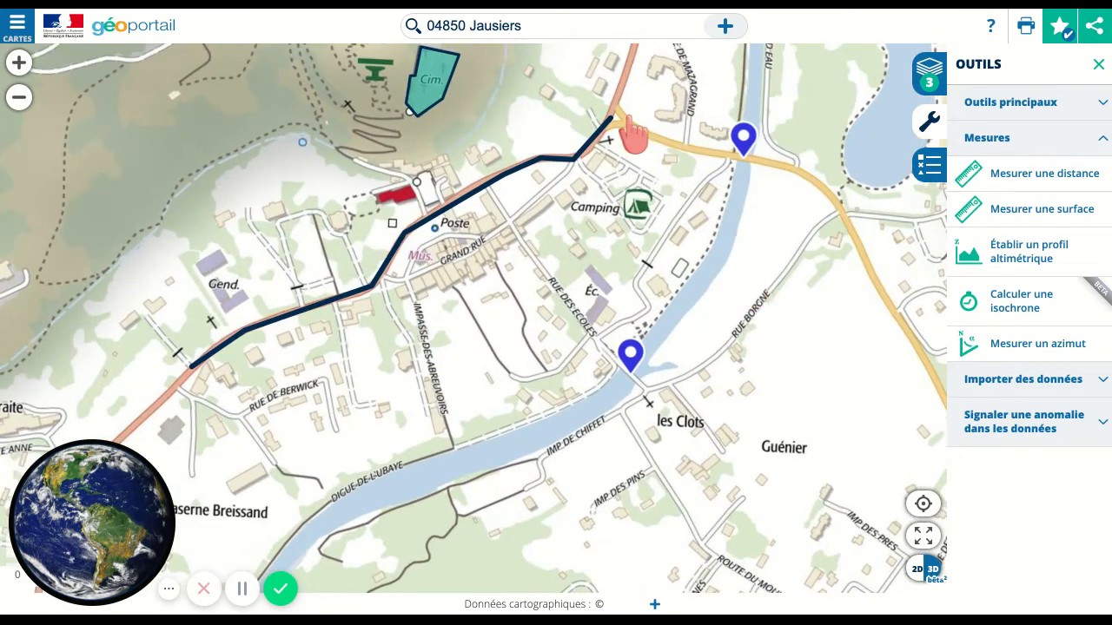
pyautogui.click(1012, 185)
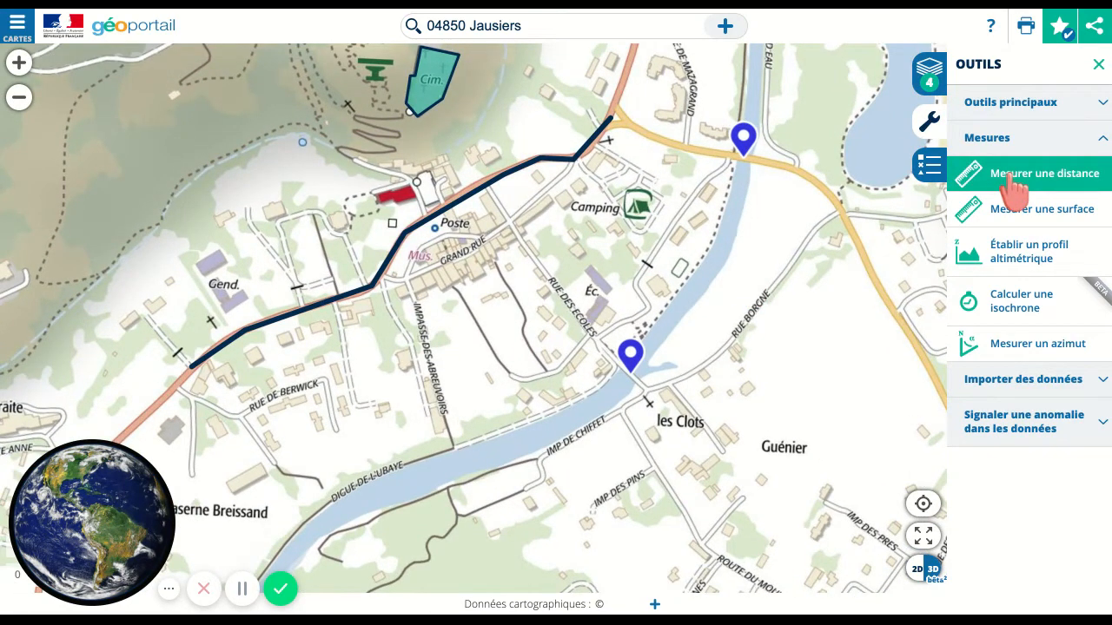
pyautogui.click(745, 156)
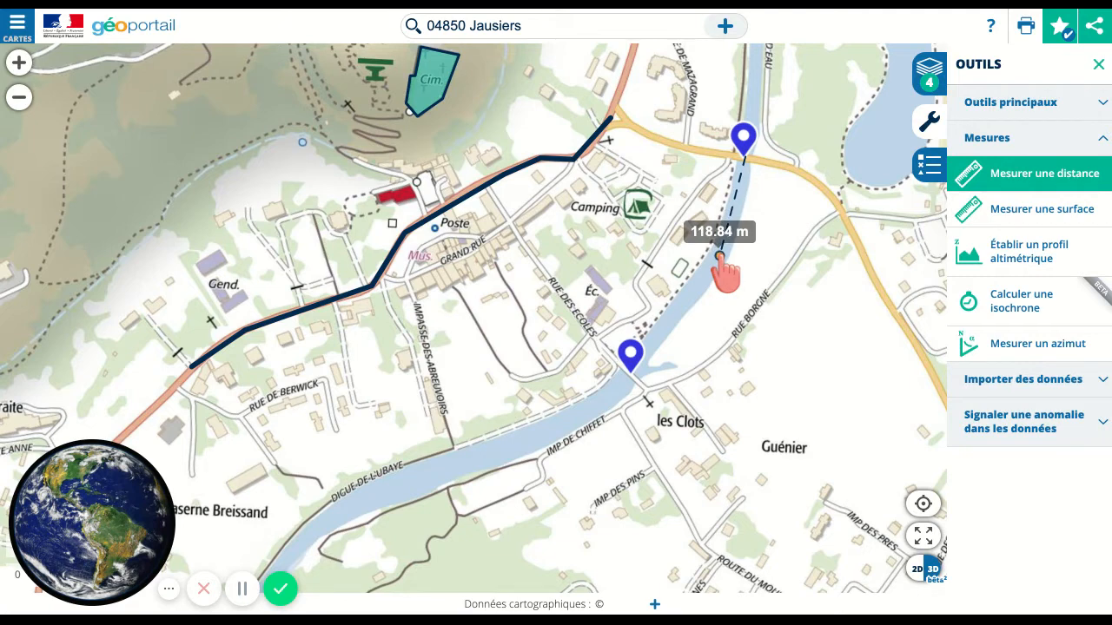
pyautogui.doubleClick(632, 371)
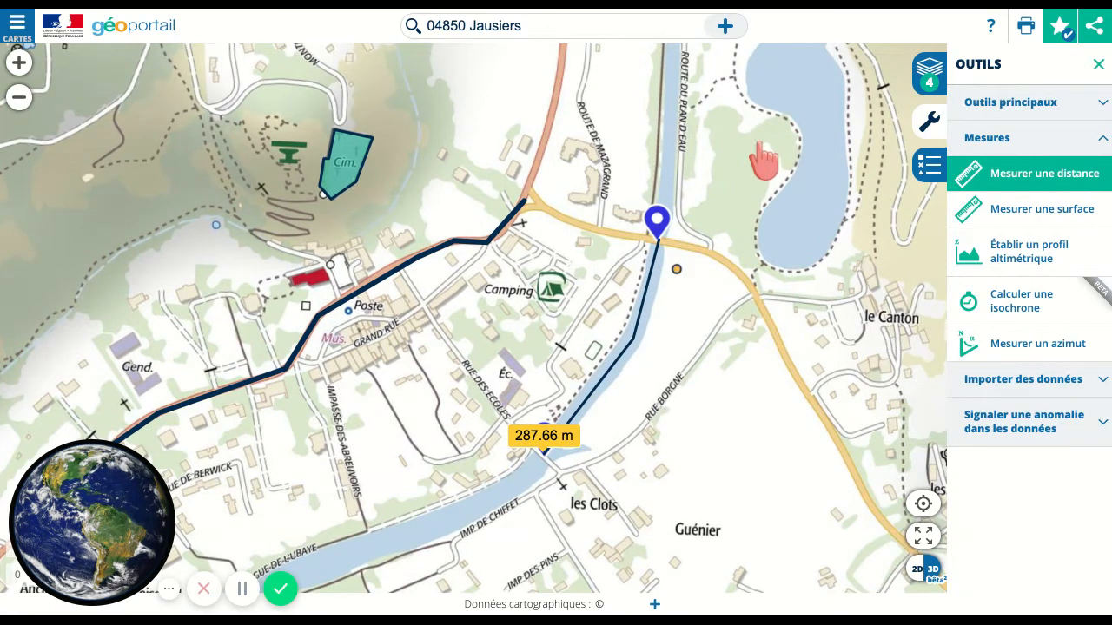
pyautogui.click(653, 314)
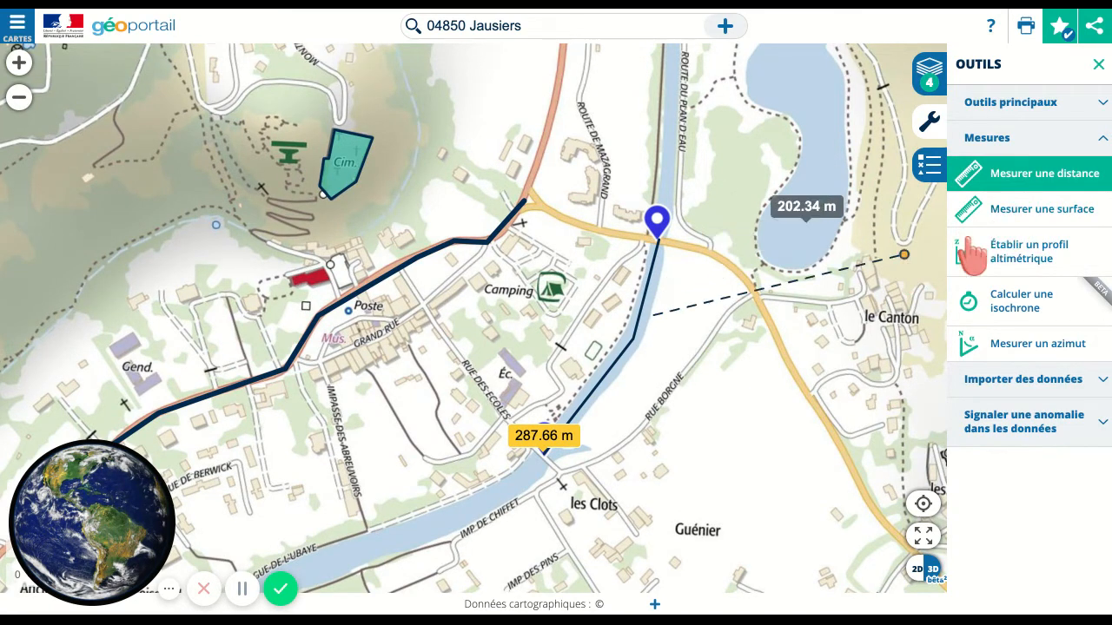
pyautogui.click(1036, 189)
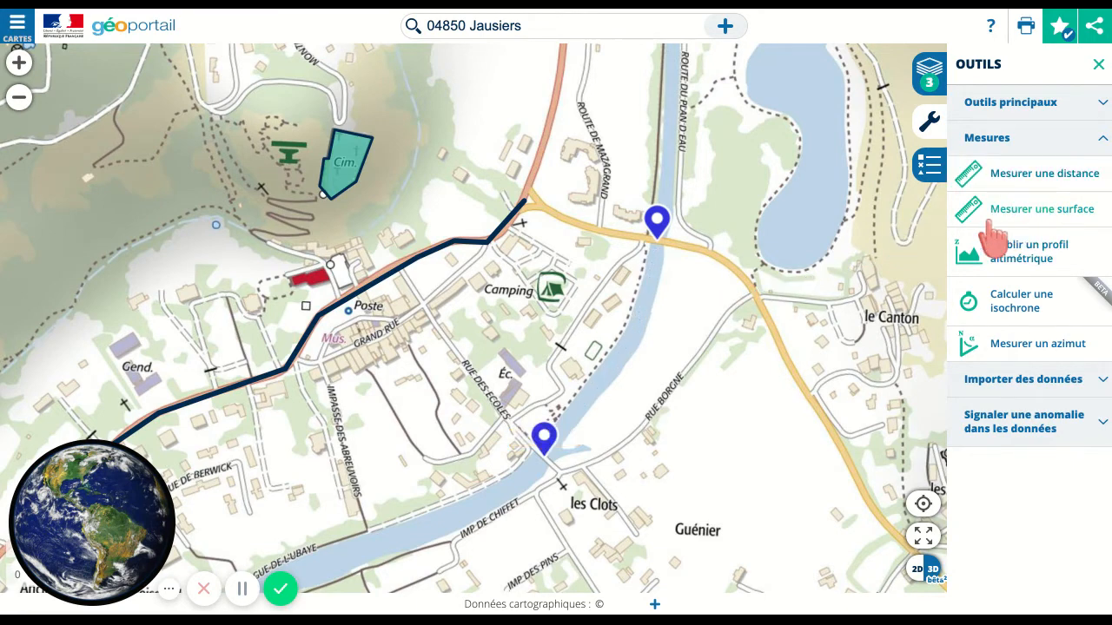
# - Measure the surface of the lake in the Parc de loisirs by tracing its outline, and end the surface measurement
pyautogui.moveTo(780, 218); pyautogui.dragTo(739, 327)
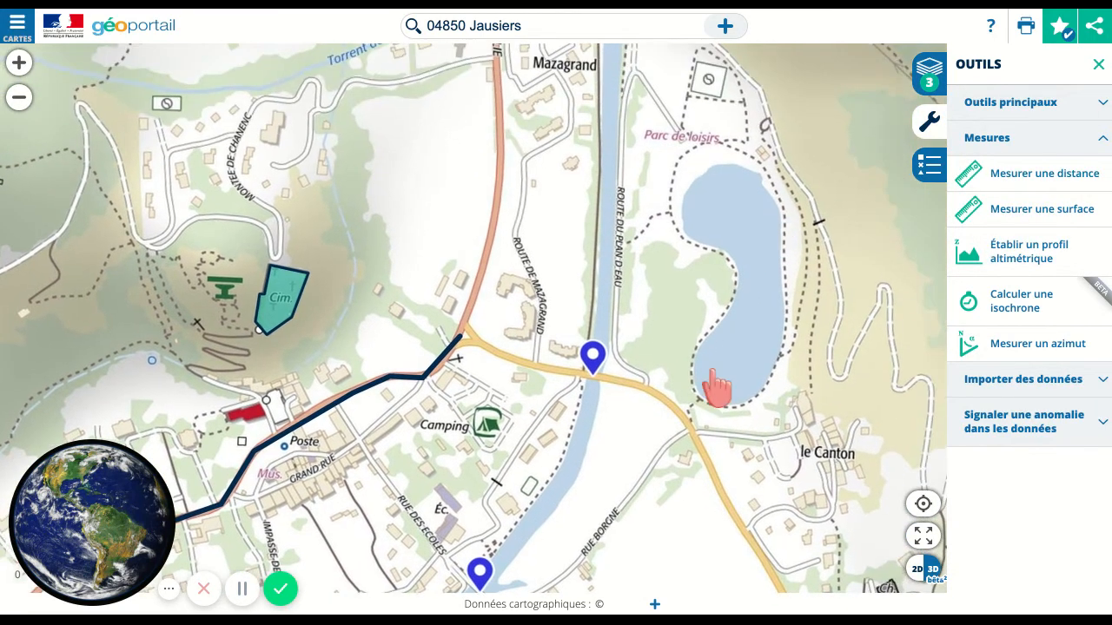
pyautogui.scroll(2, 803, 299)
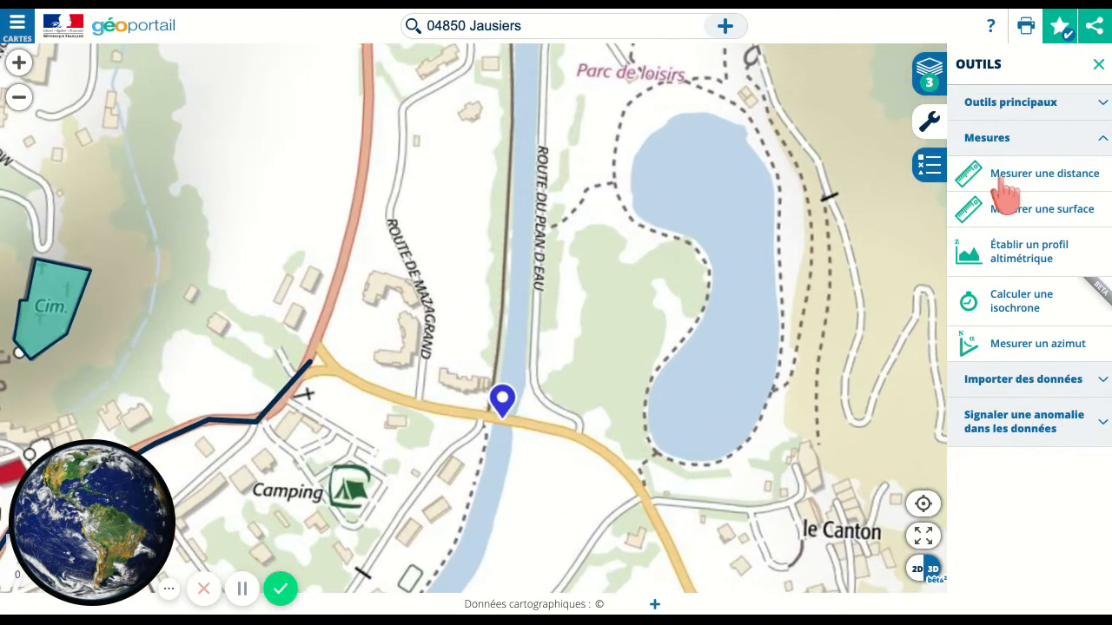
pyautogui.click(1008, 213)
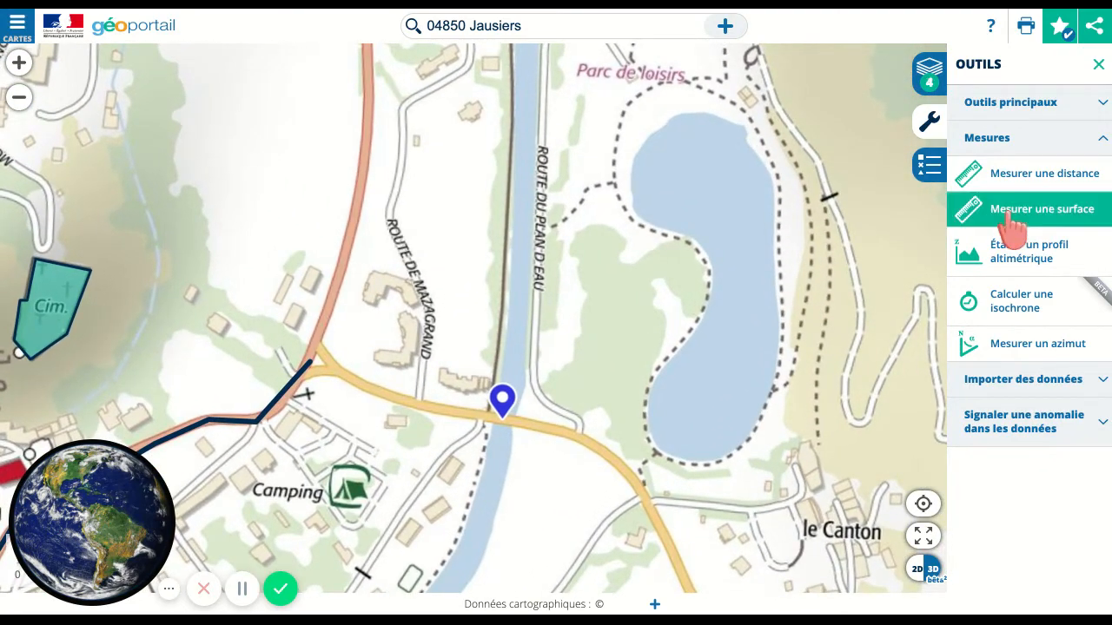
pyautogui.click(631, 195)
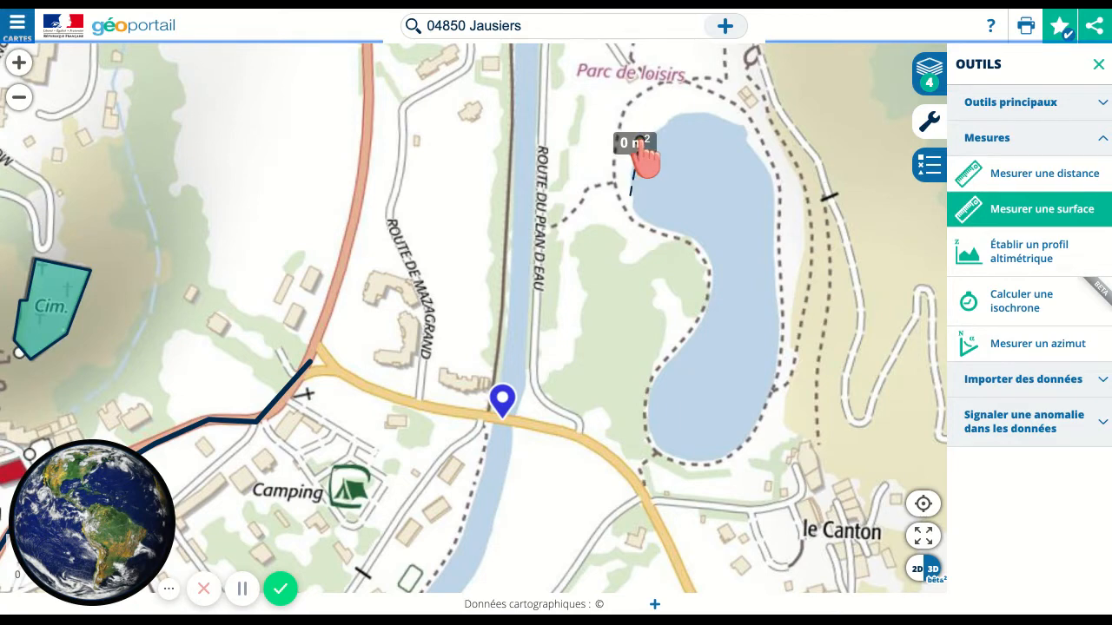
pyautogui.click(684, 116)
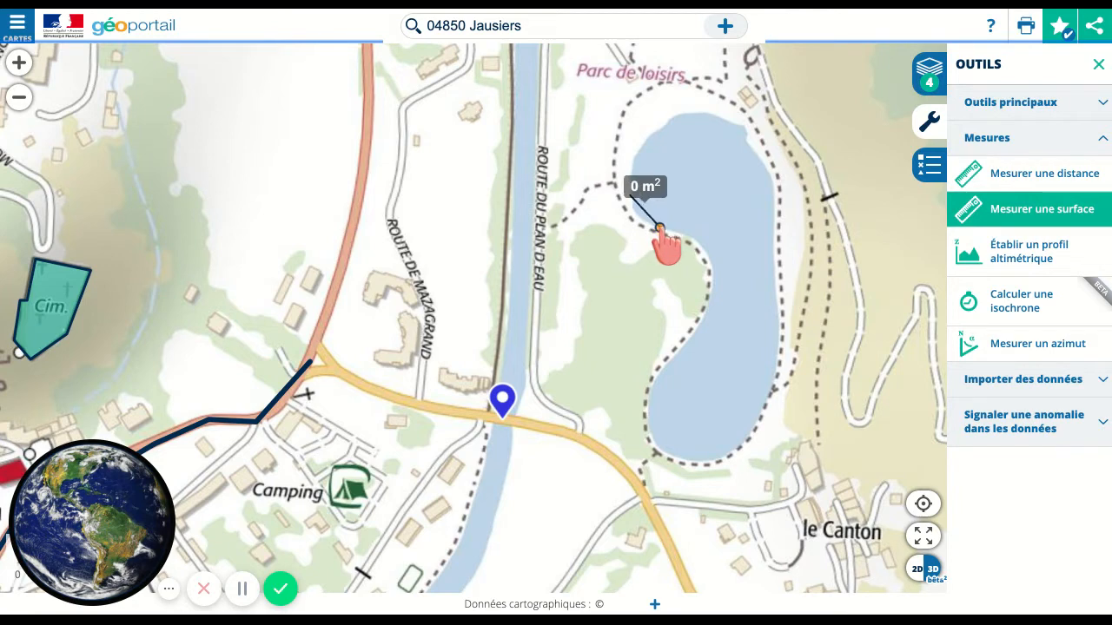
pyautogui.click(662, 230)
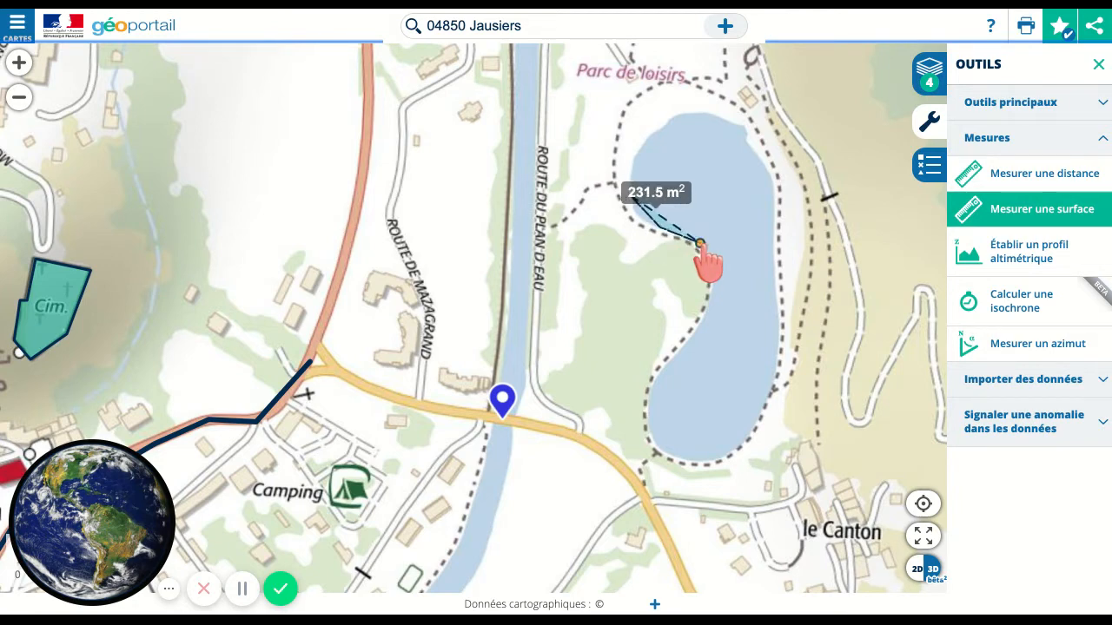
pyautogui.click(700, 243)
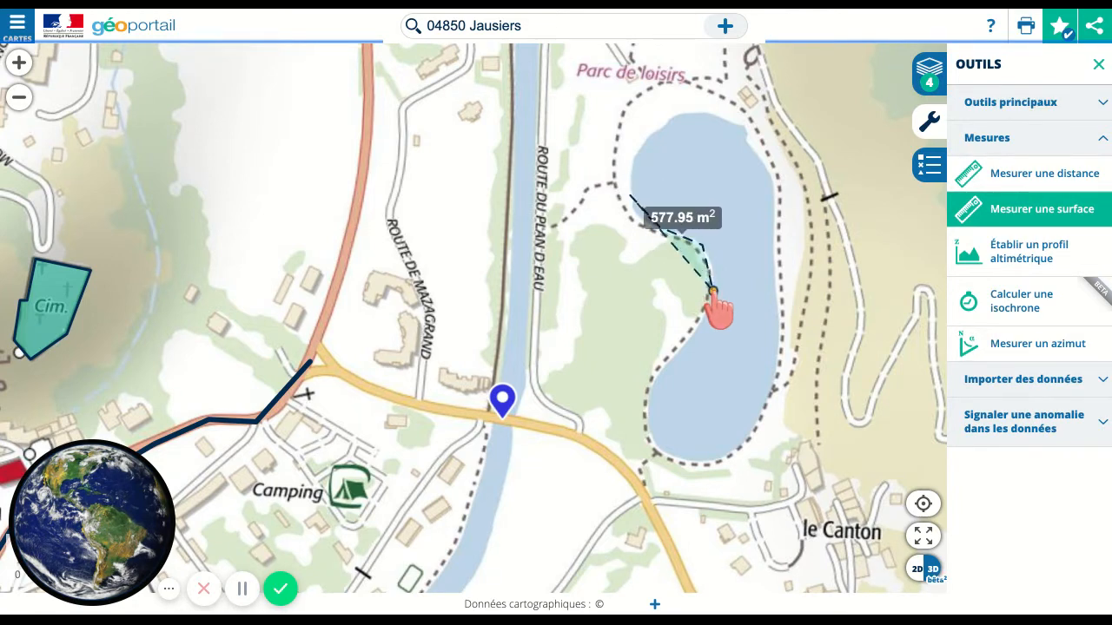
pyautogui.click(711, 291)
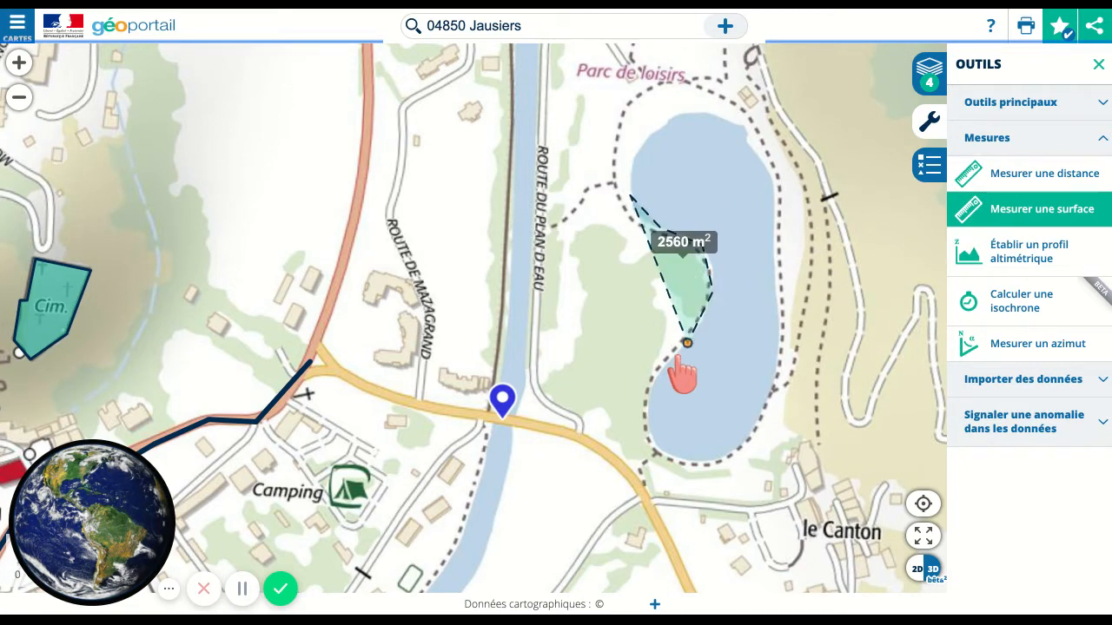
pyautogui.click(653, 377)
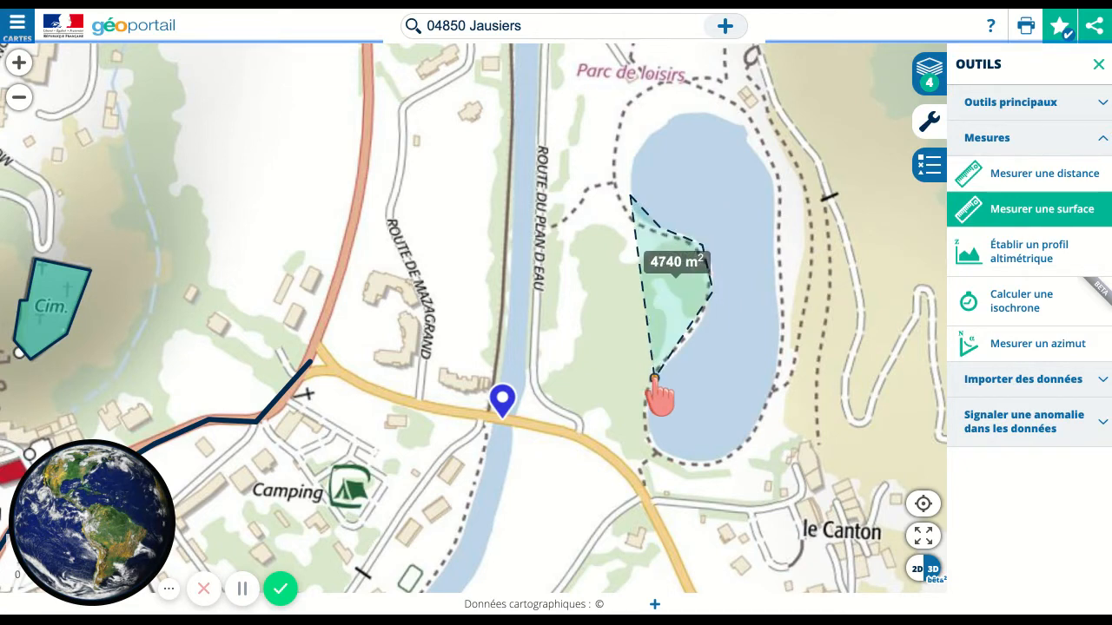
pyautogui.click(649, 440)
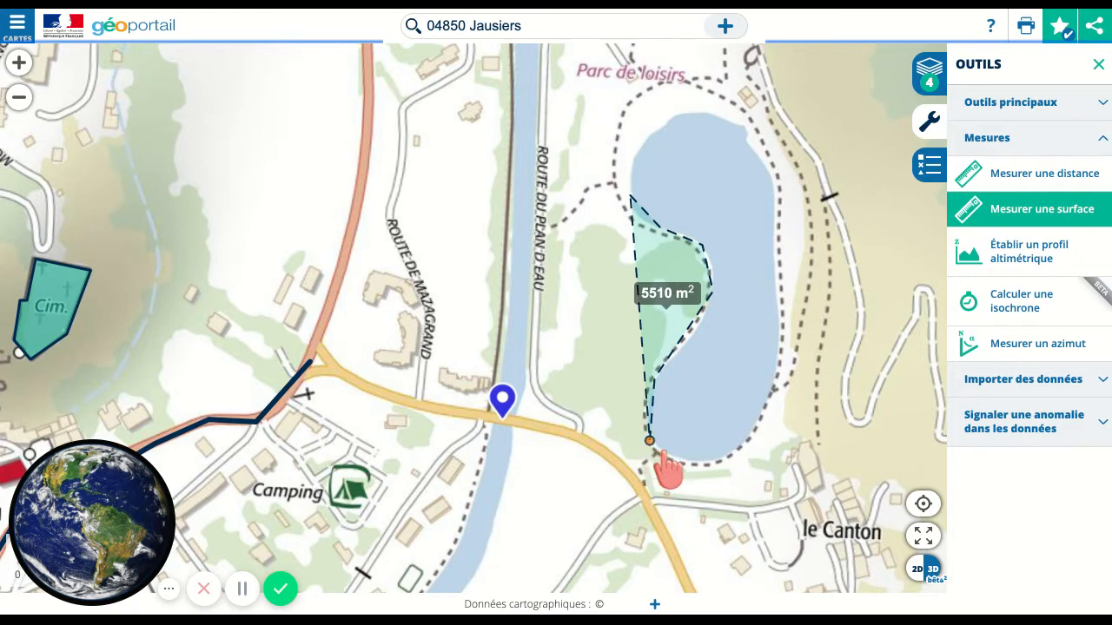
pyautogui.click(705, 467)
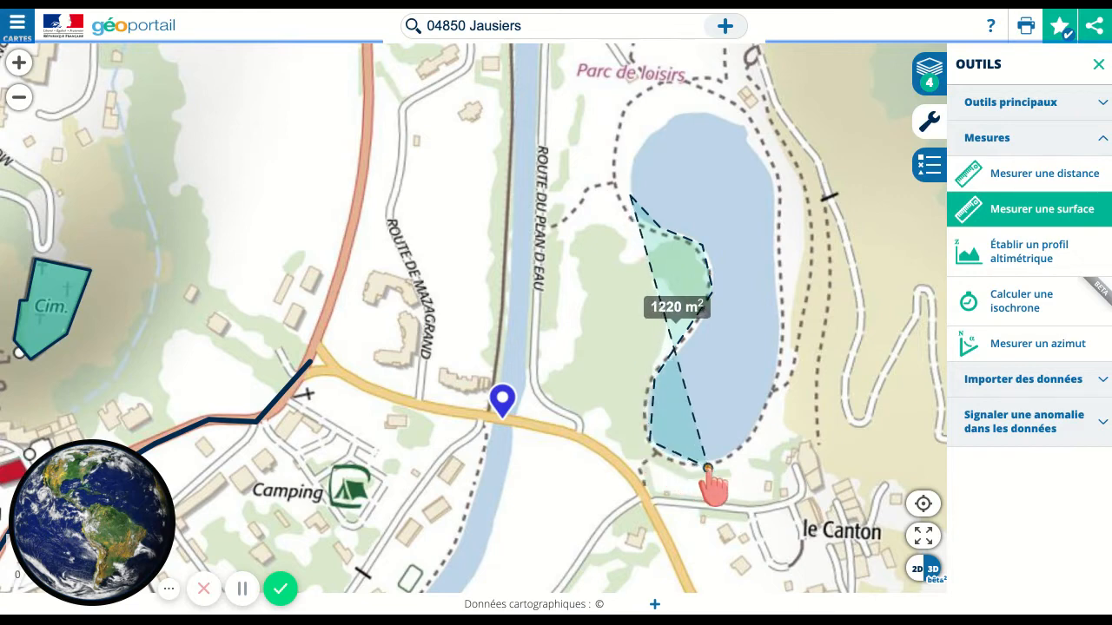
pyautogui.click(759, 424)
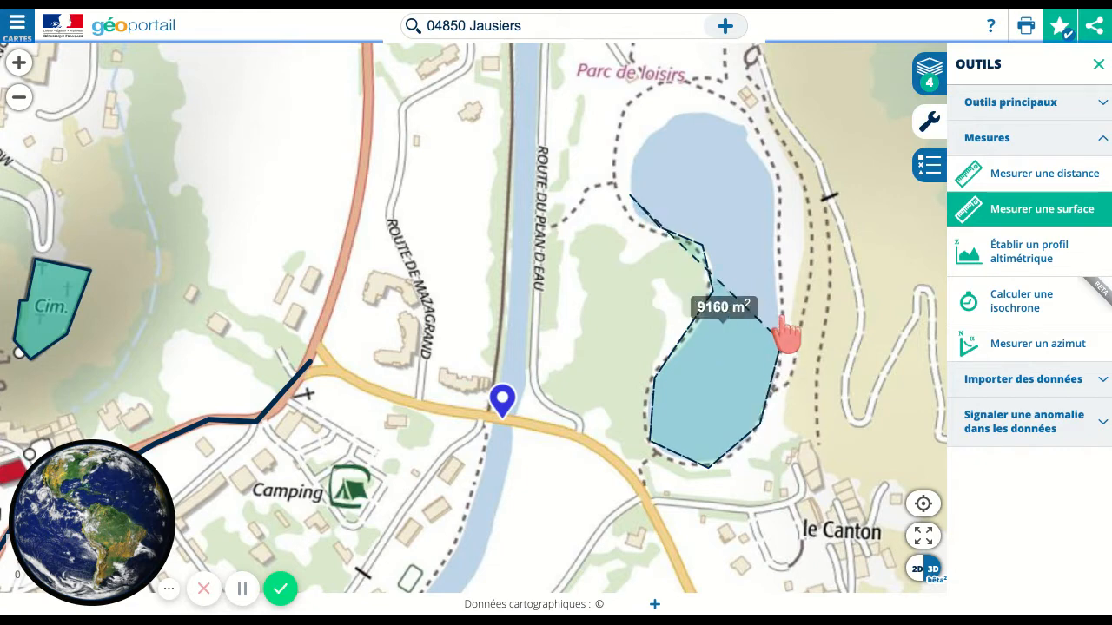
pyautogui.click(780, 317)
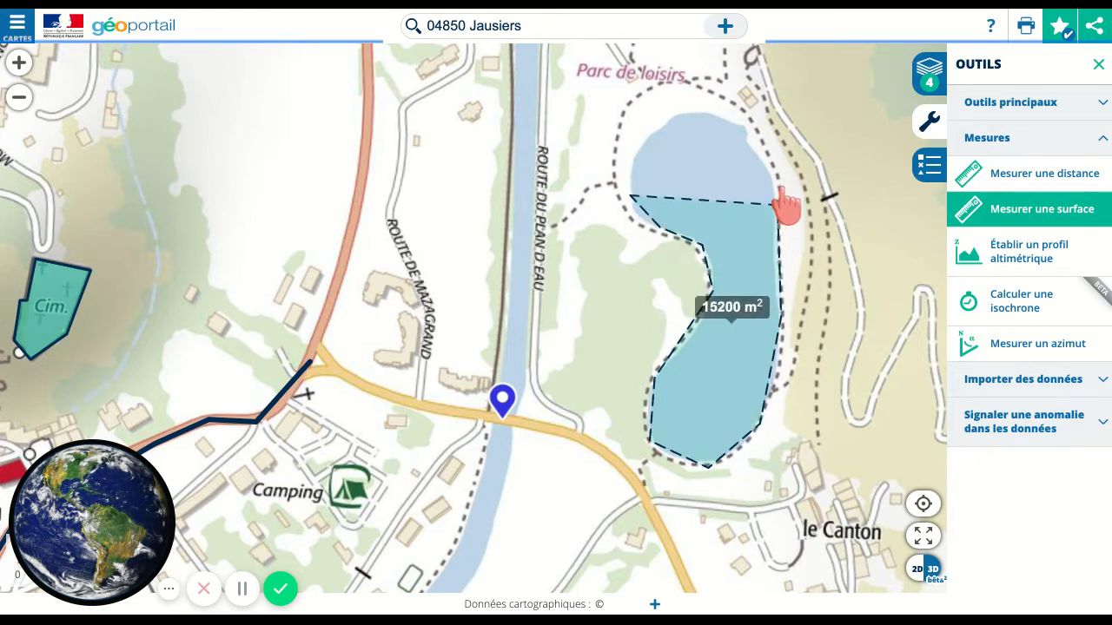
pyautogui.click(743, 109)
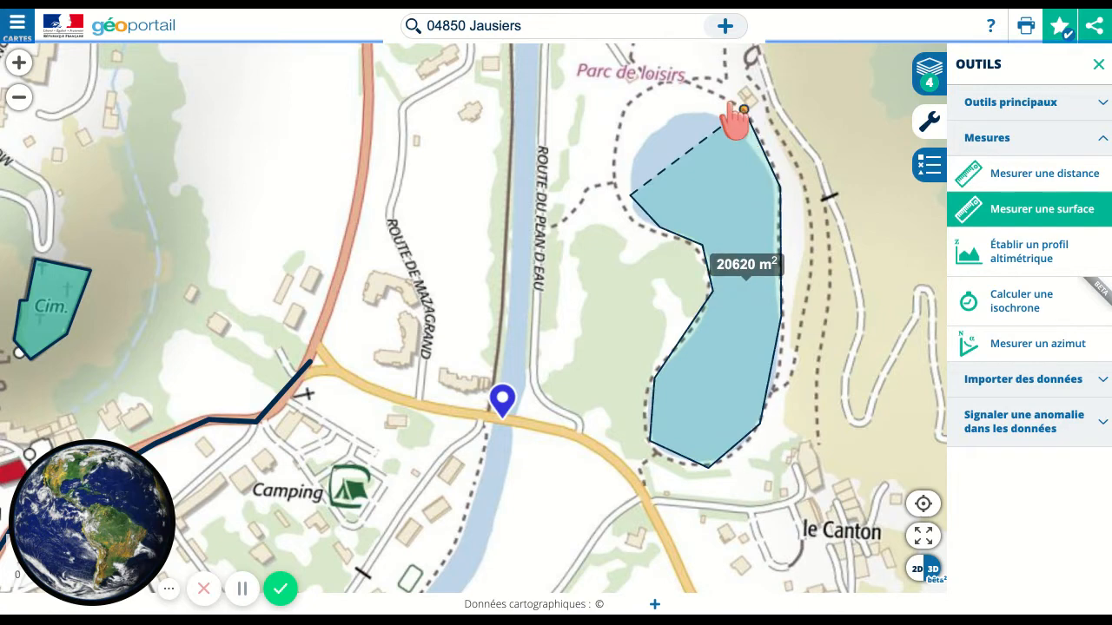
pyautogui.click(675, 83)
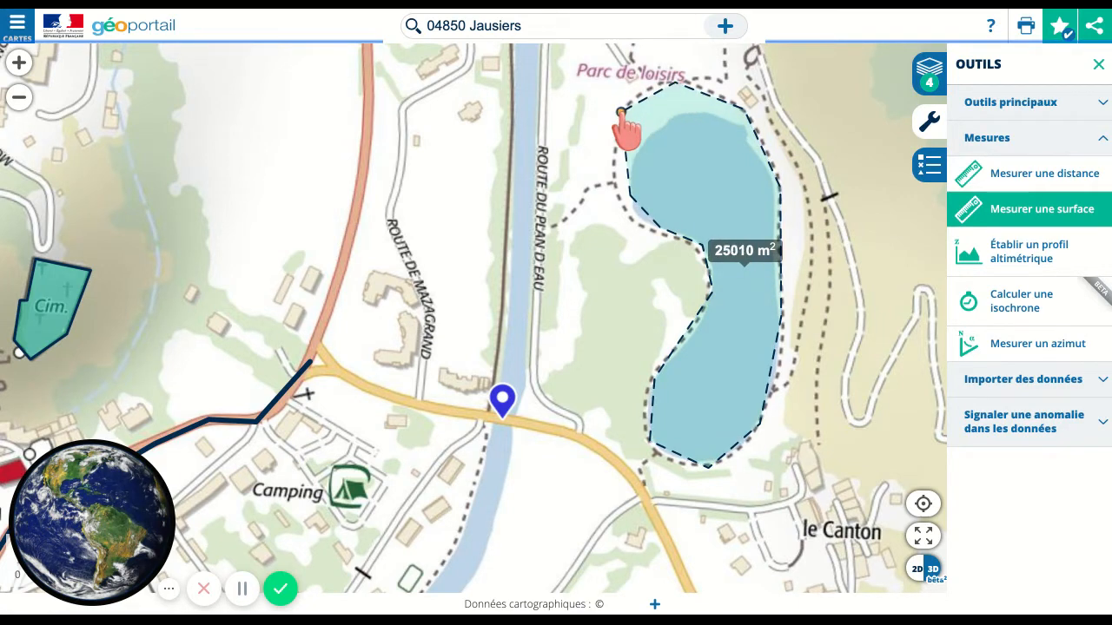
pyautogui.click(622, 117)
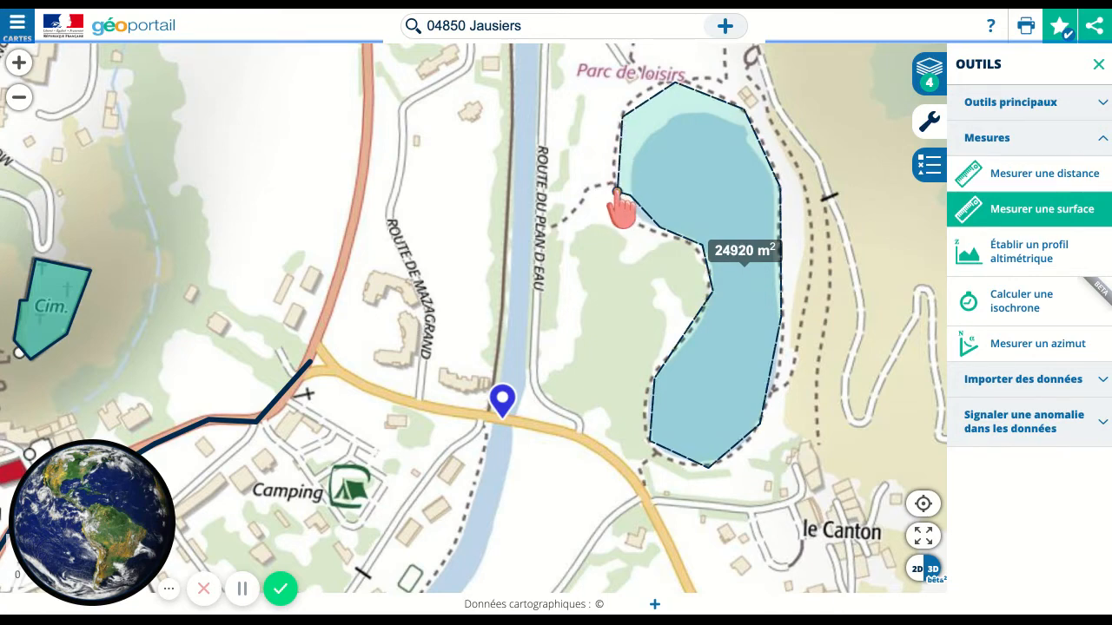
pyautogui.doubleClick(622, 189)
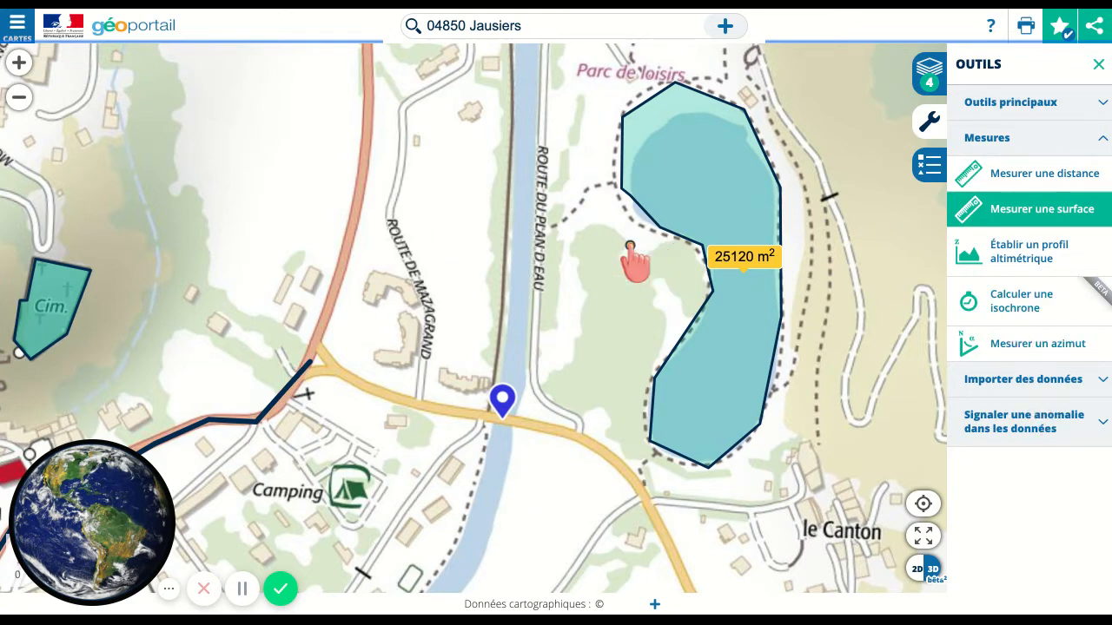
pyautogui.scroll(-1, 444, 224)
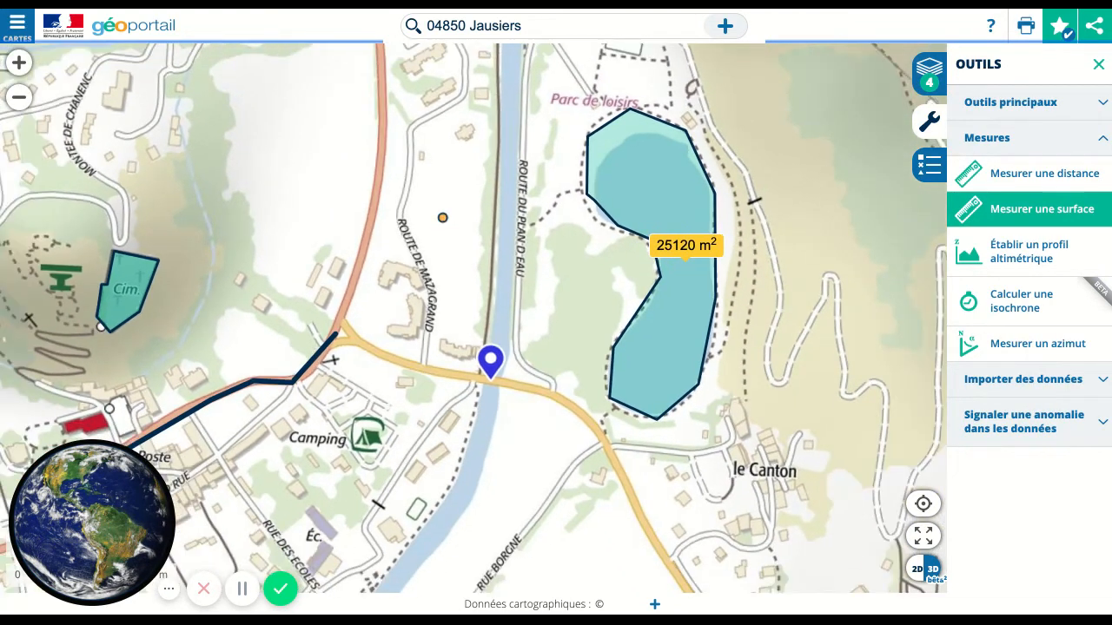
pyautogui.click(1012, 217)
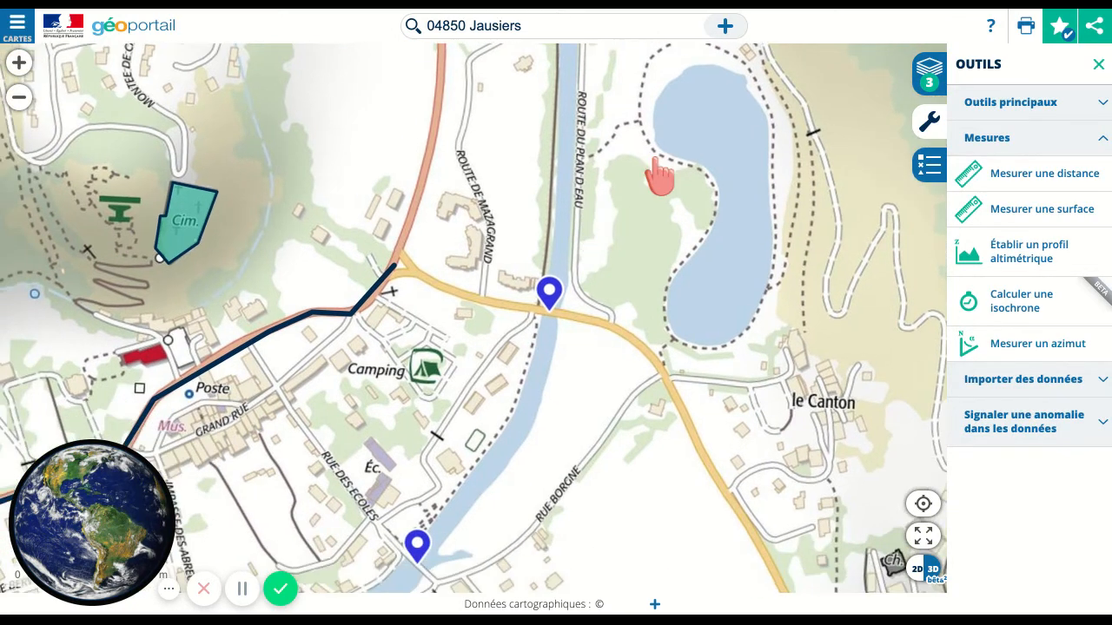
# - Measure the azimuth from the northeast end of the drawn road line along the red road heading north
pyautogui.scroll(-3, 573, 277)
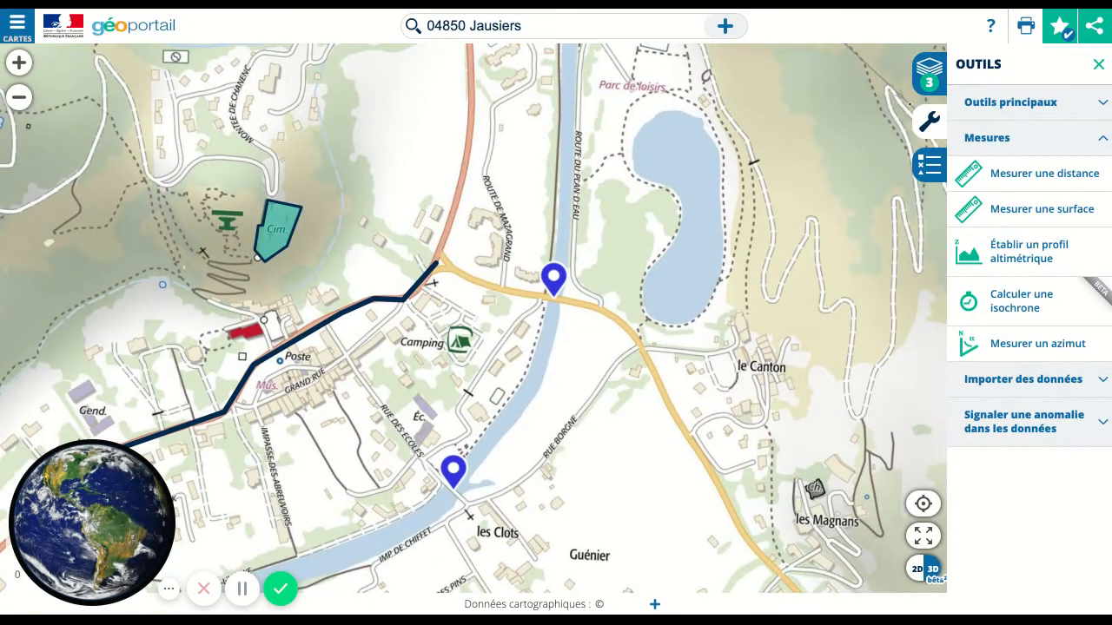
pyautogui.scroll(2, 551, 278)
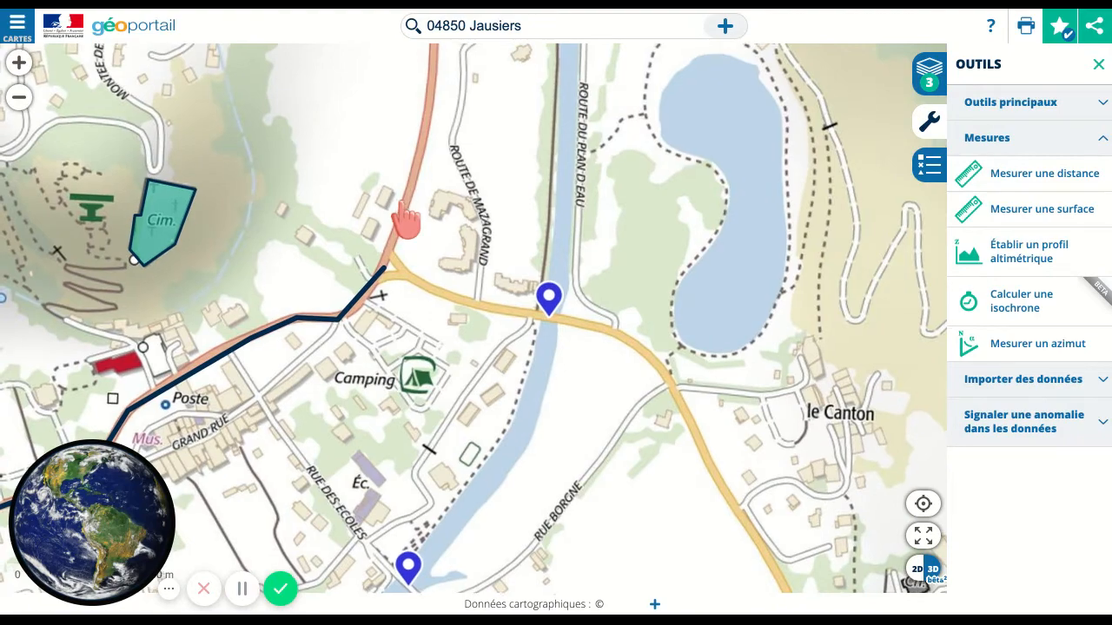
pyautogui.scroll(2, 543, 339)
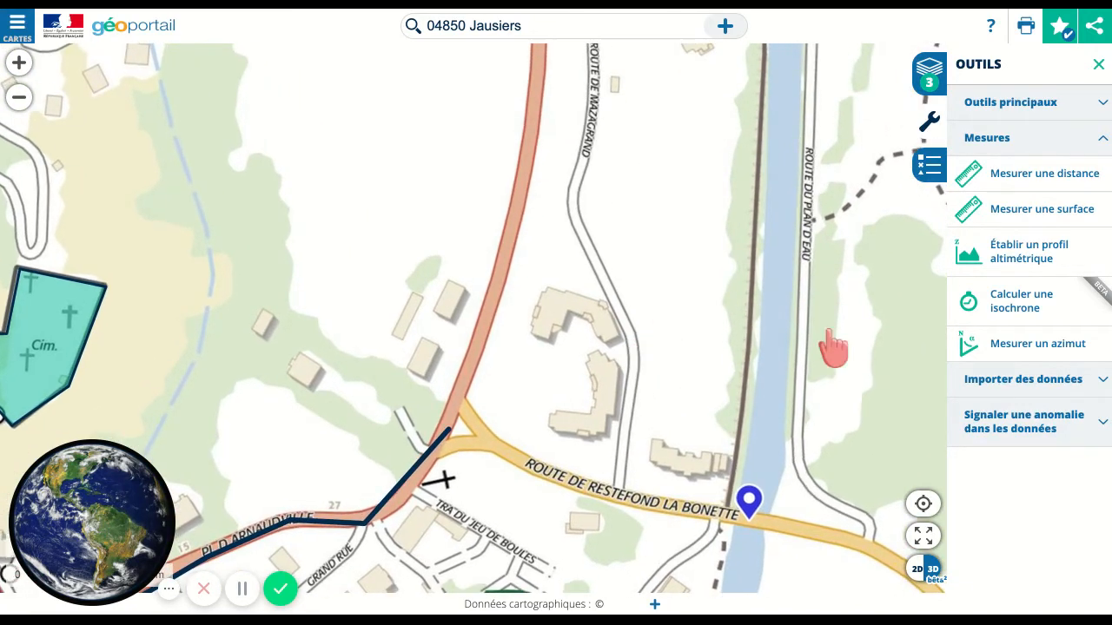
pyautogui.click(1006, 352)
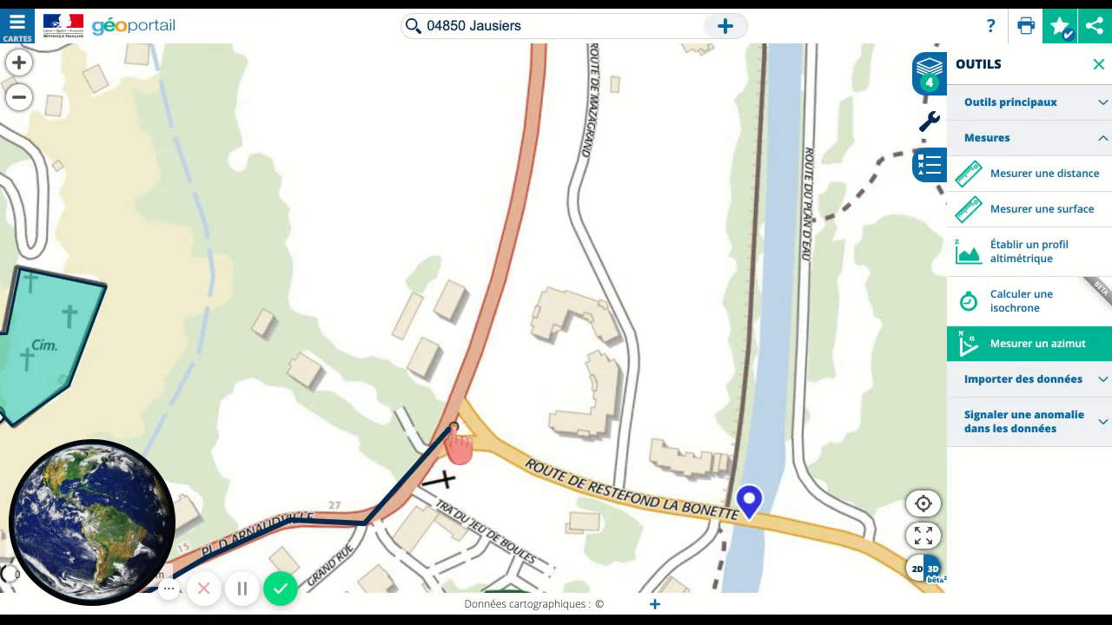
pyautogui.click(449, 428)
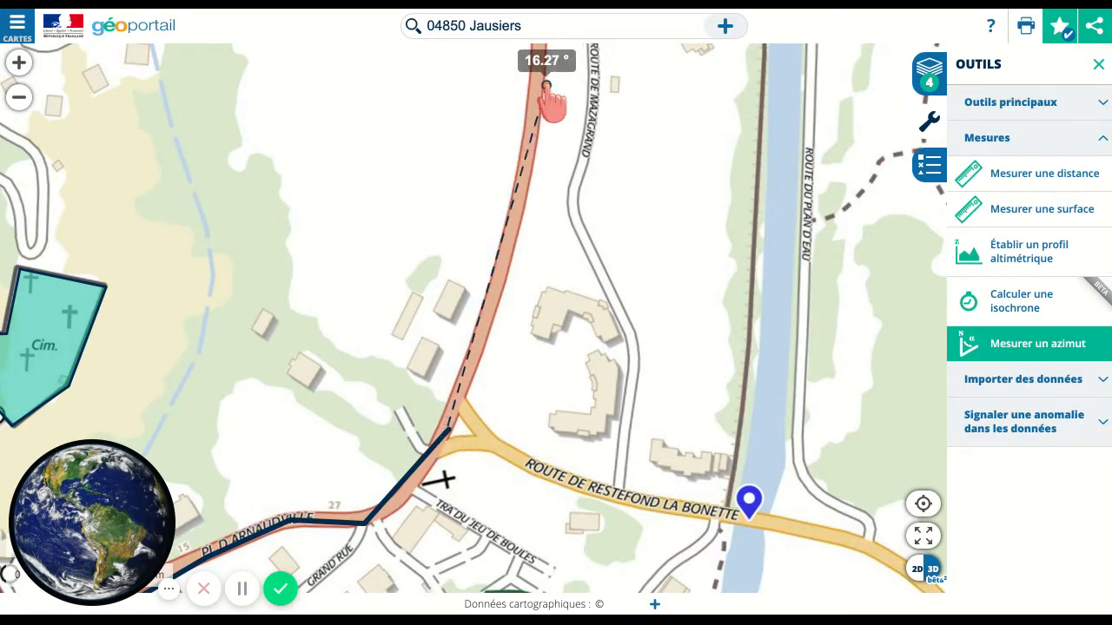
pyautogui.click(526, 178)
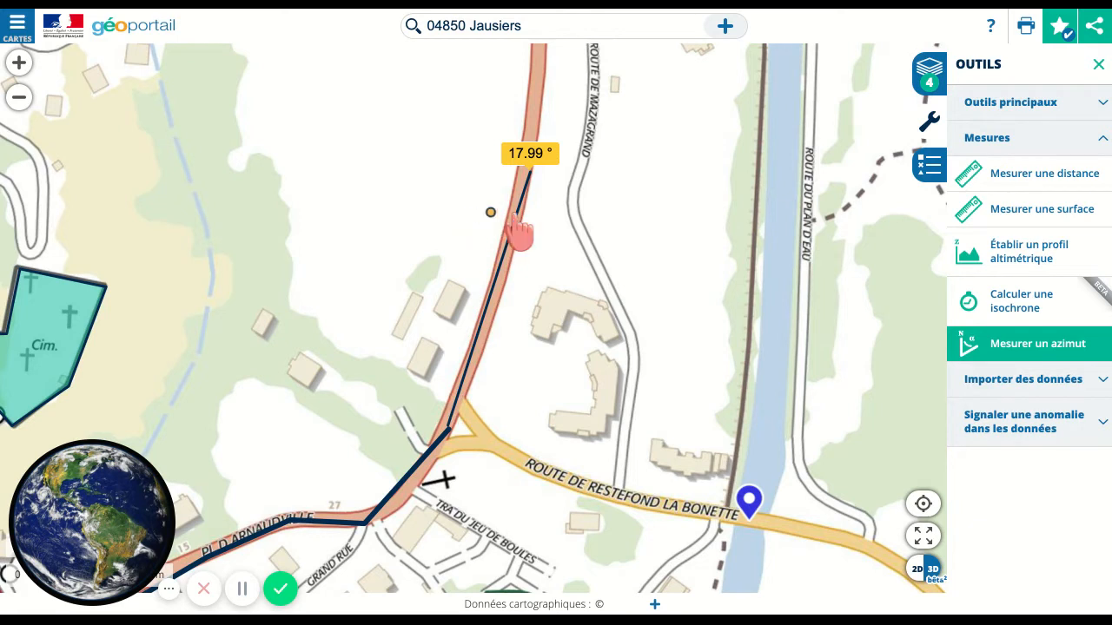
# - Measure the azimuth from the same road junction to the bridge marker on Route de Restefond la Bonette, and end the azimuth measurement
pyautogui.click(450, 428)
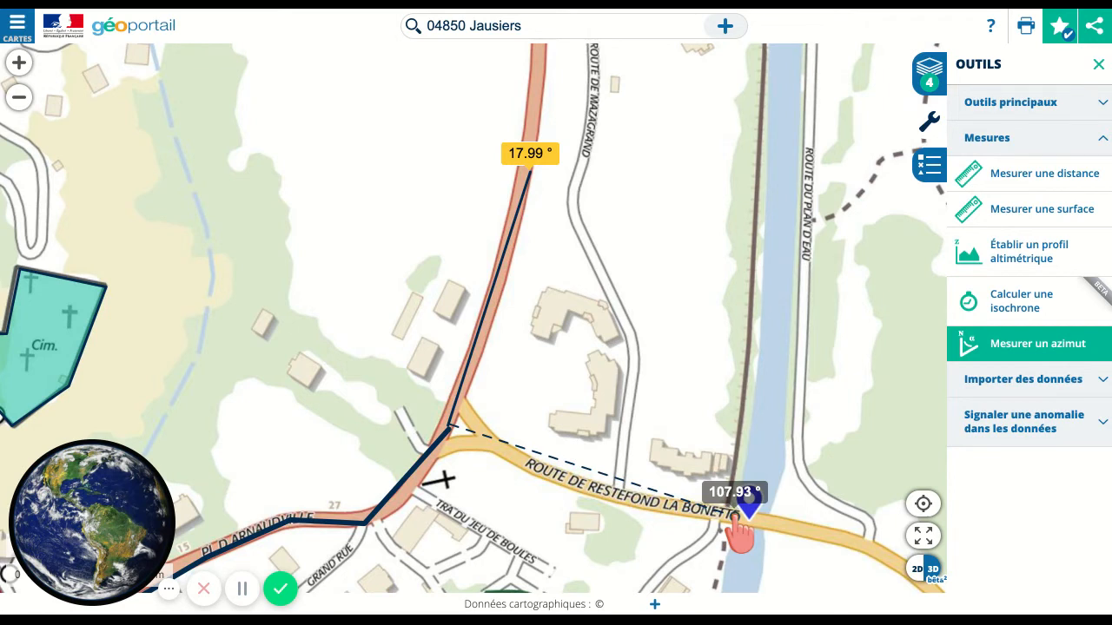
pyautogui.click(747, 511)
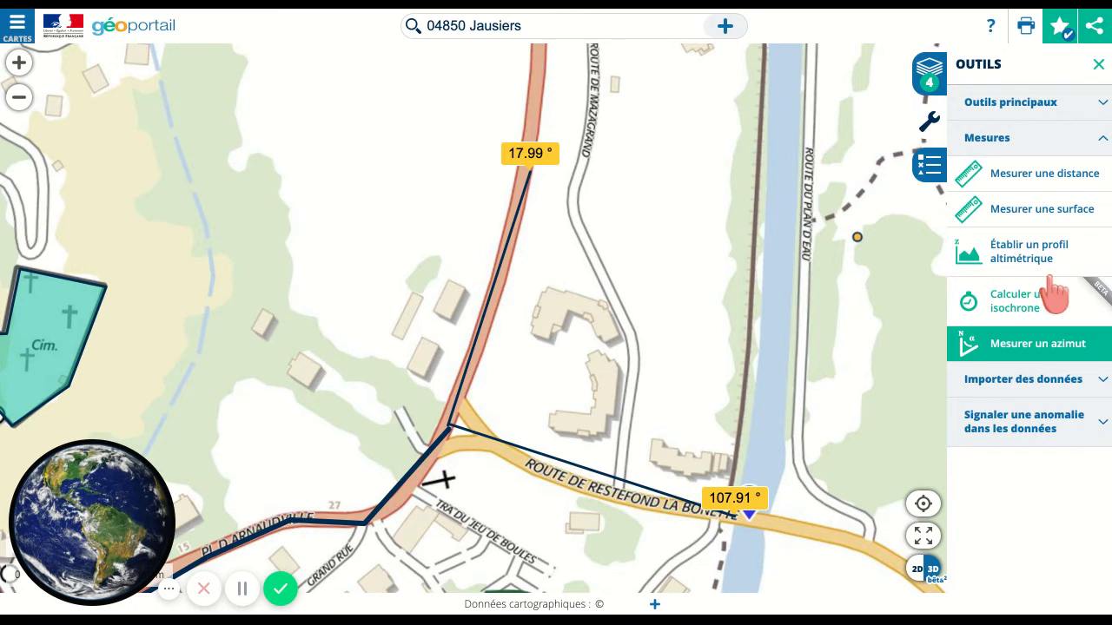
pyautogui.click(1009, 344)
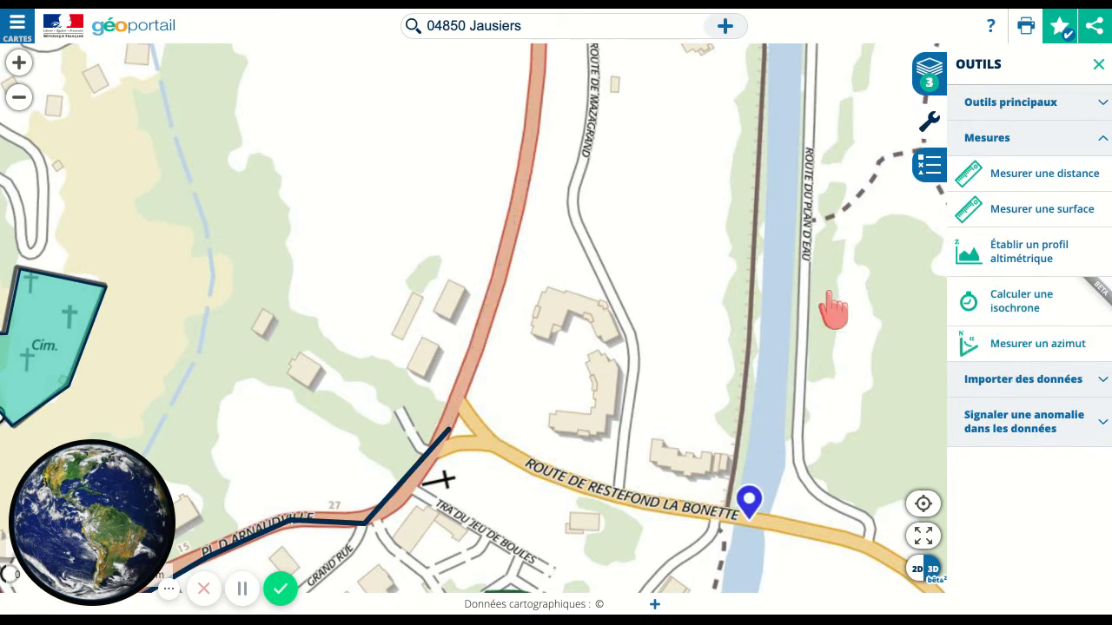
# - Widen the map view from Jausiers to include Barcelonnette and the D900 road linking the two towns
pyautogui.scroll(-2, 699, 245)
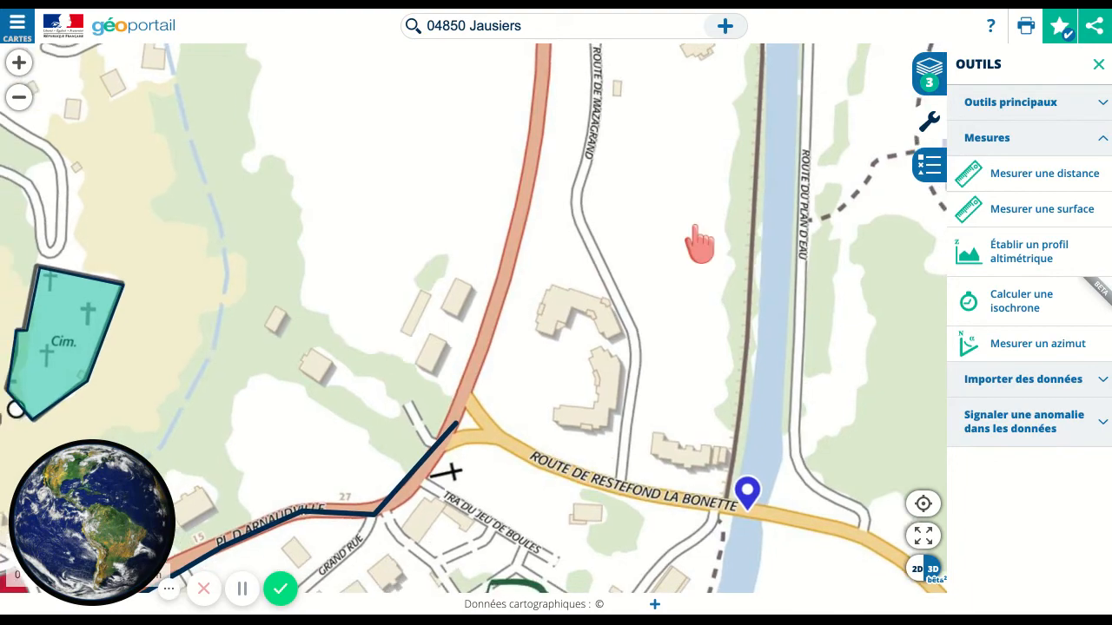
pyautogui.scroll(-1, 695, 226)
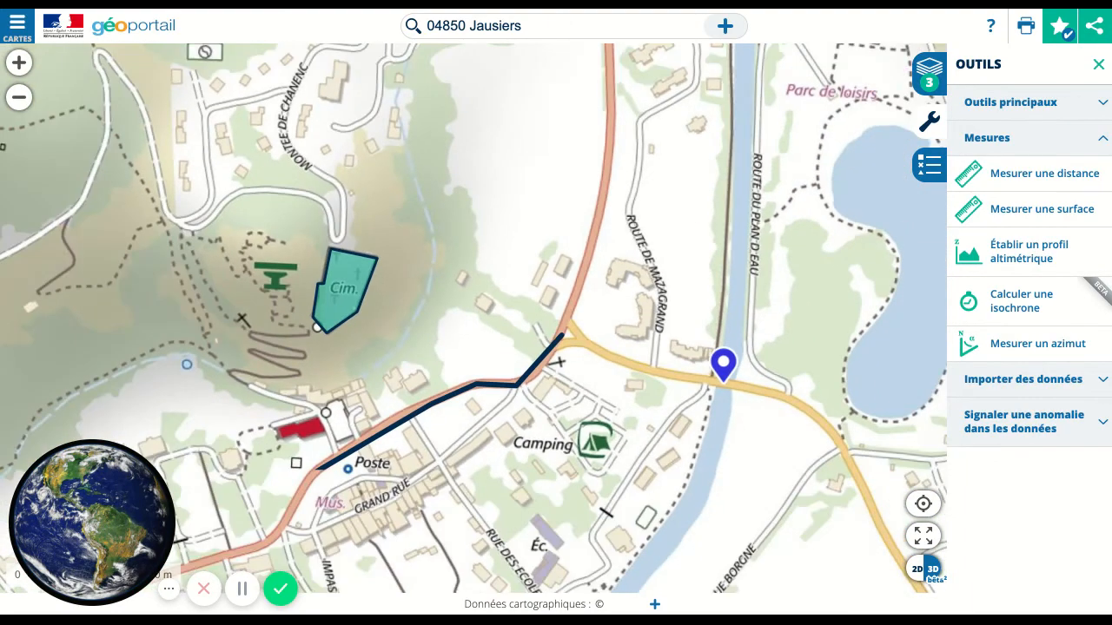
pyautogui.scroll(-2, 693, 208)
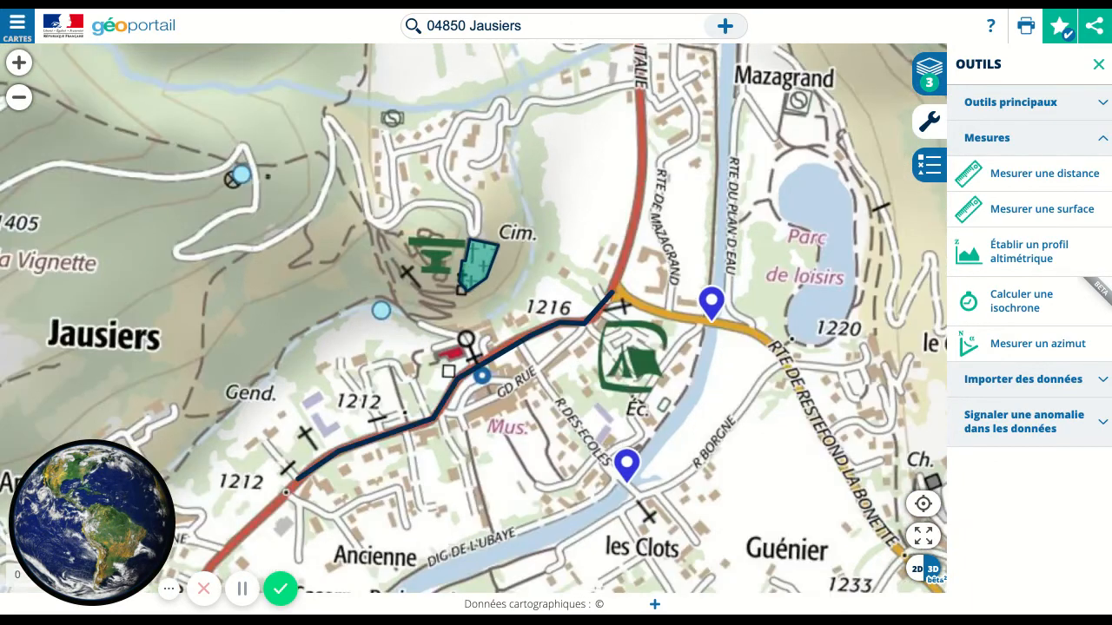
pyautogui.scroll(-1, 693, 201)
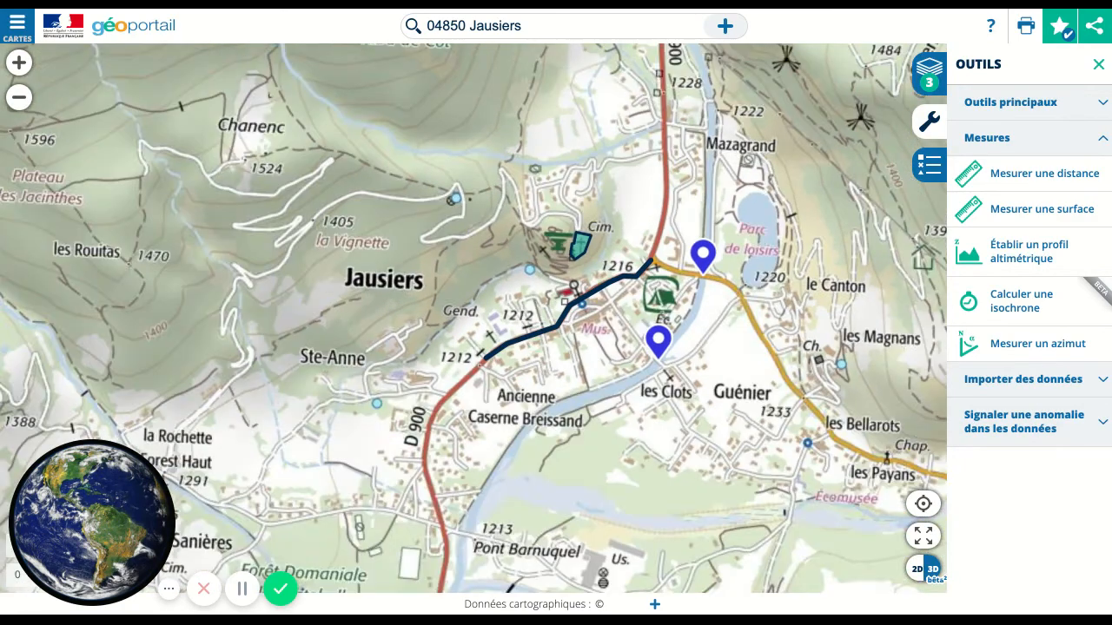
pyautogui.scroll(-1, 693, 201)
pyautogui.scroll(-1, 693, 200)
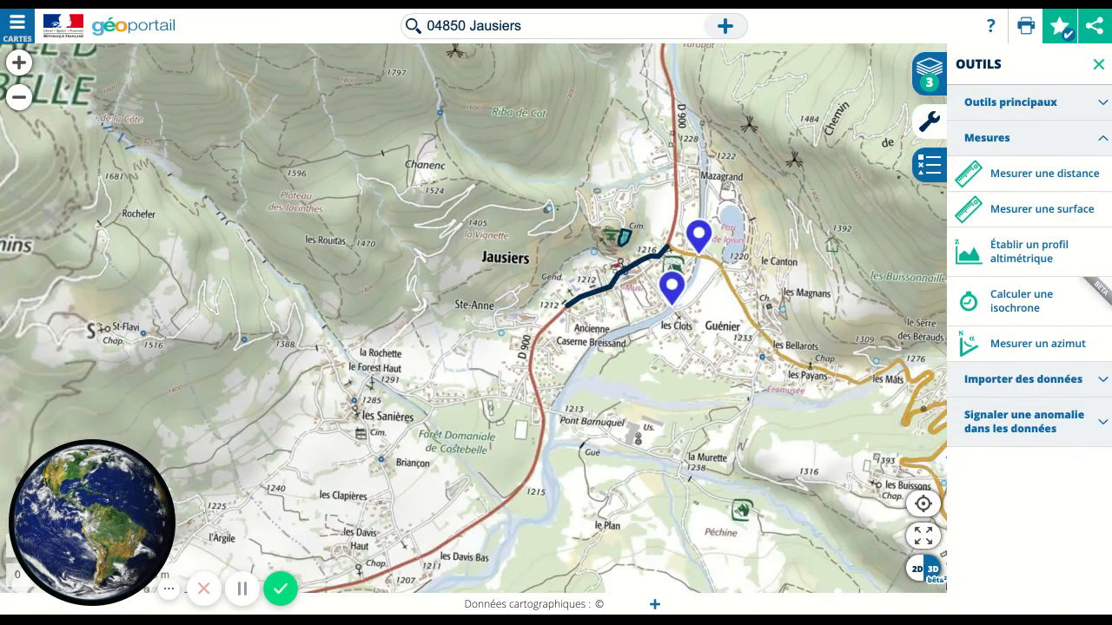
pyautogui.scroll(-1, 694, 204)
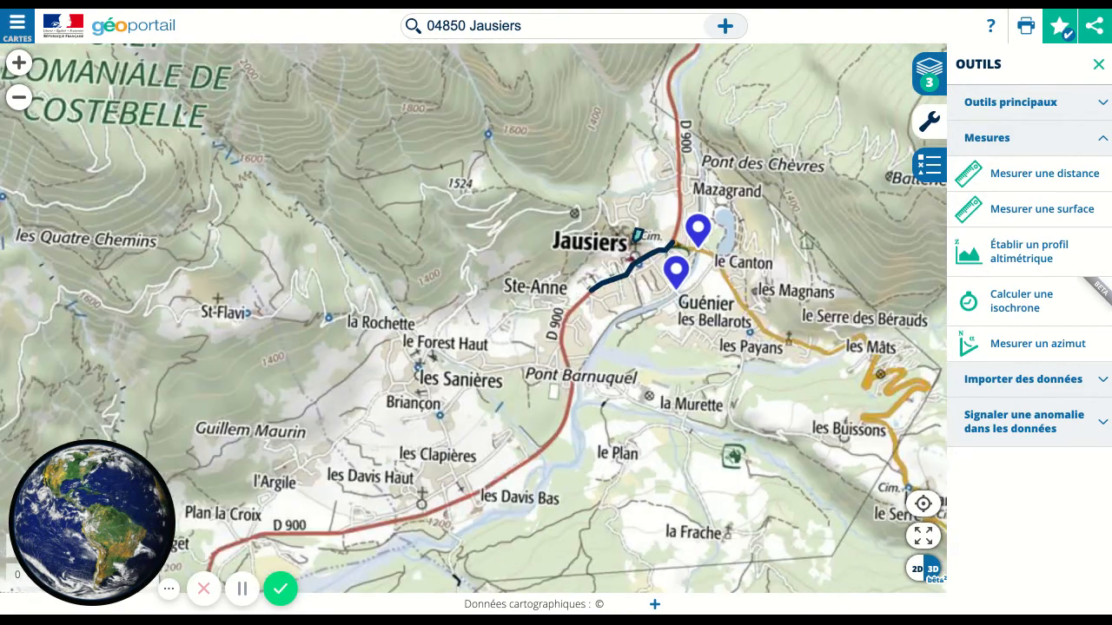
pyautogui.scroll(-1, 693, 208)
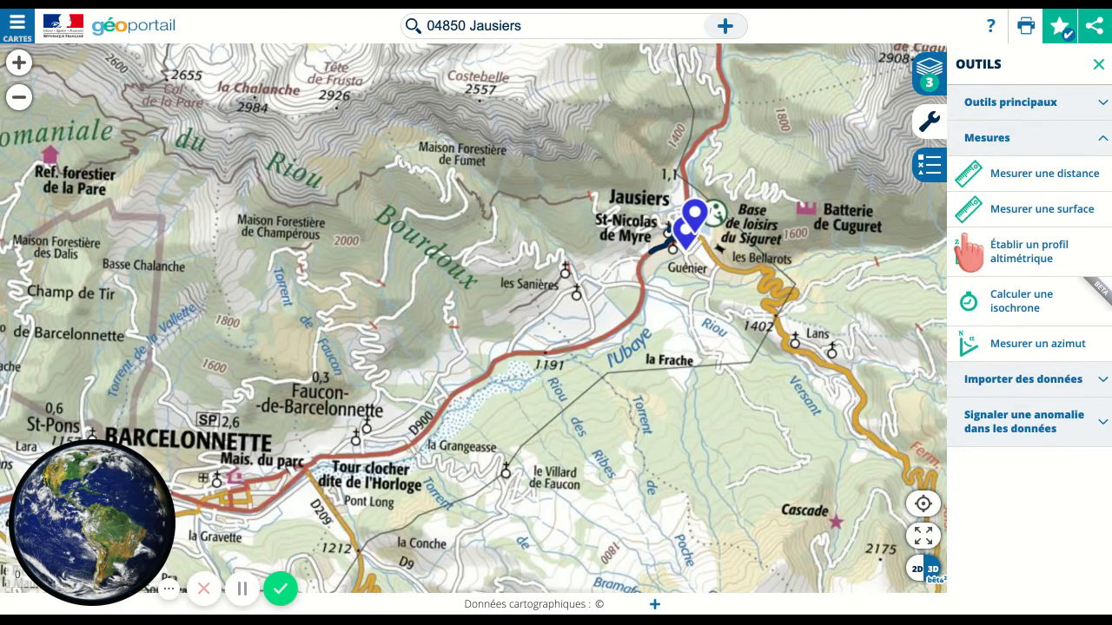
# - Establish an elevation profile along a straight line from Tête de Frusta across Jausiers to the slope east of Lans, examine its graph and close it
pyautogui.click(1012, 259)
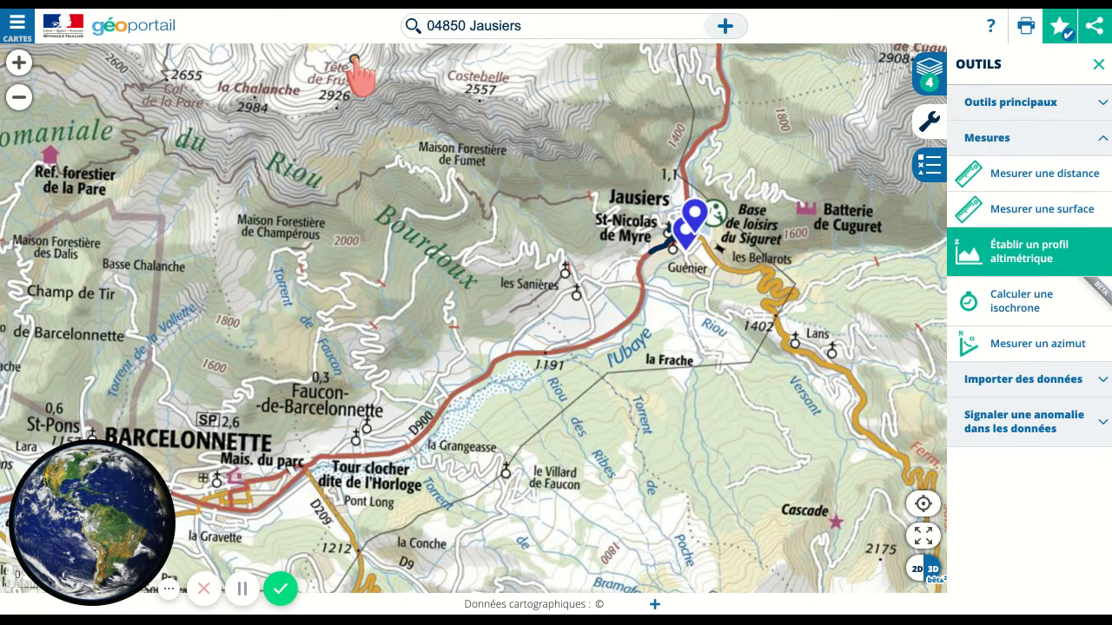
pyautogui.click(355, 61)
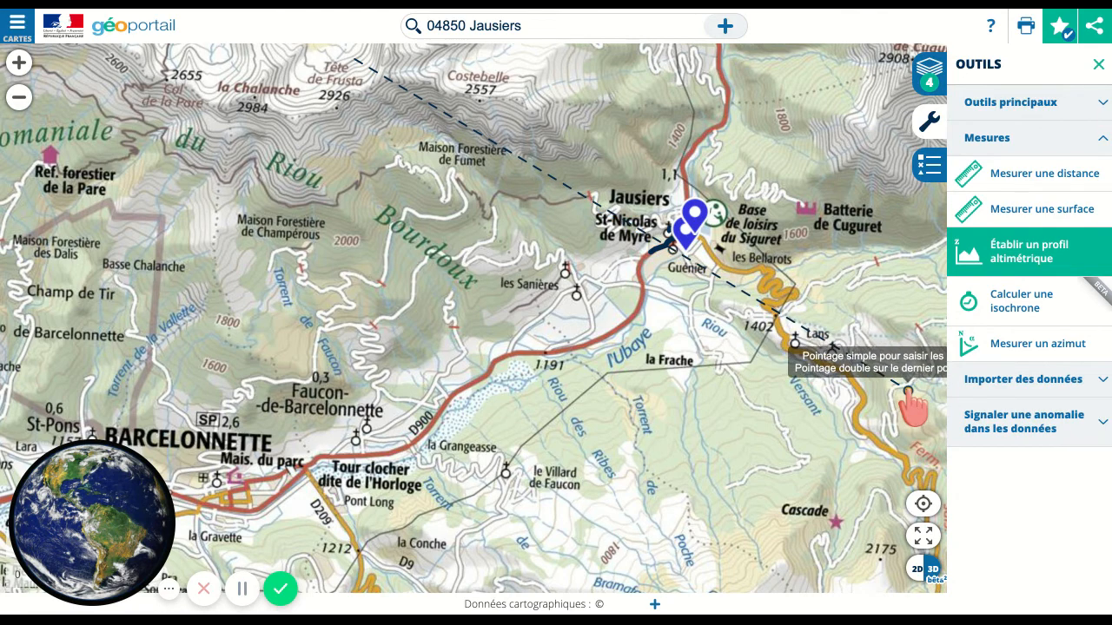
pyautogui.doubleClick(910, 391)
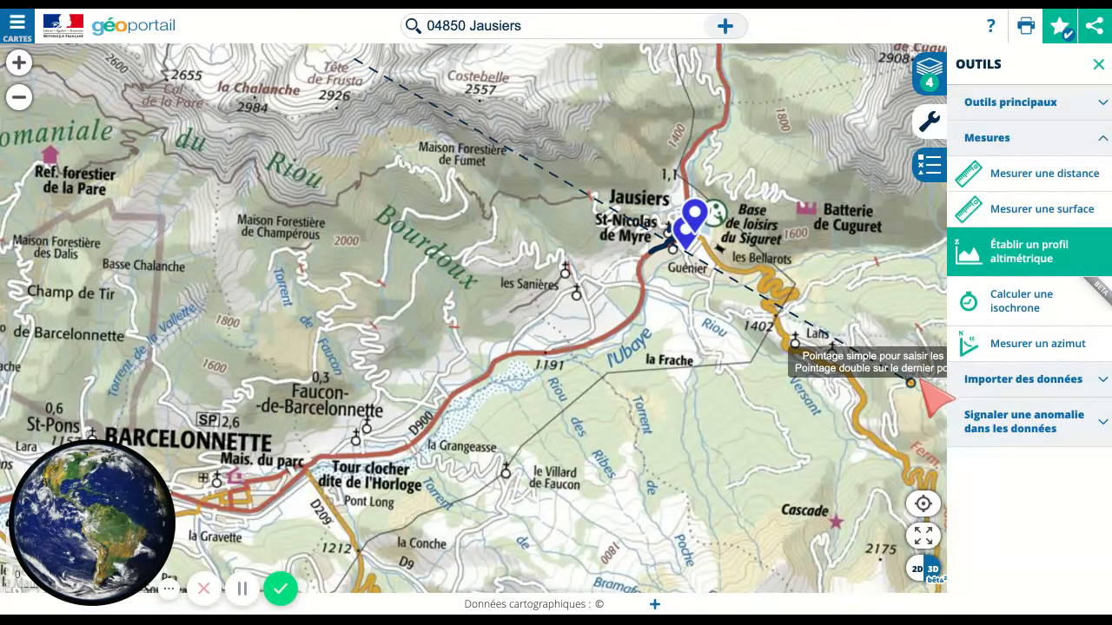
pyautogui.doubleClick(485, 603)
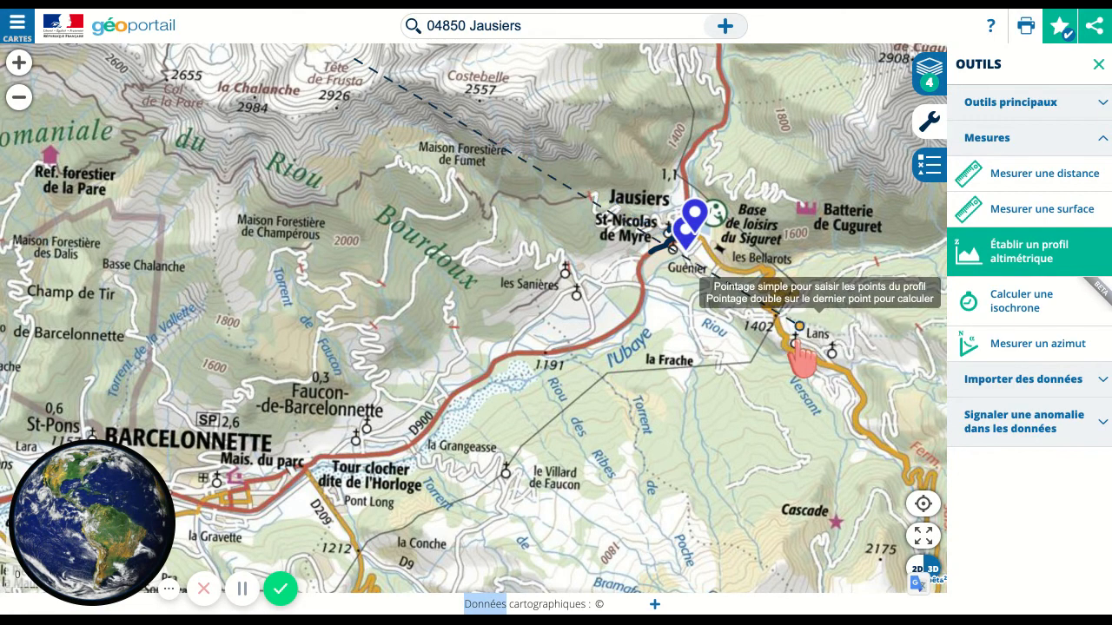
pyautogui.doubleClick(888, 333)
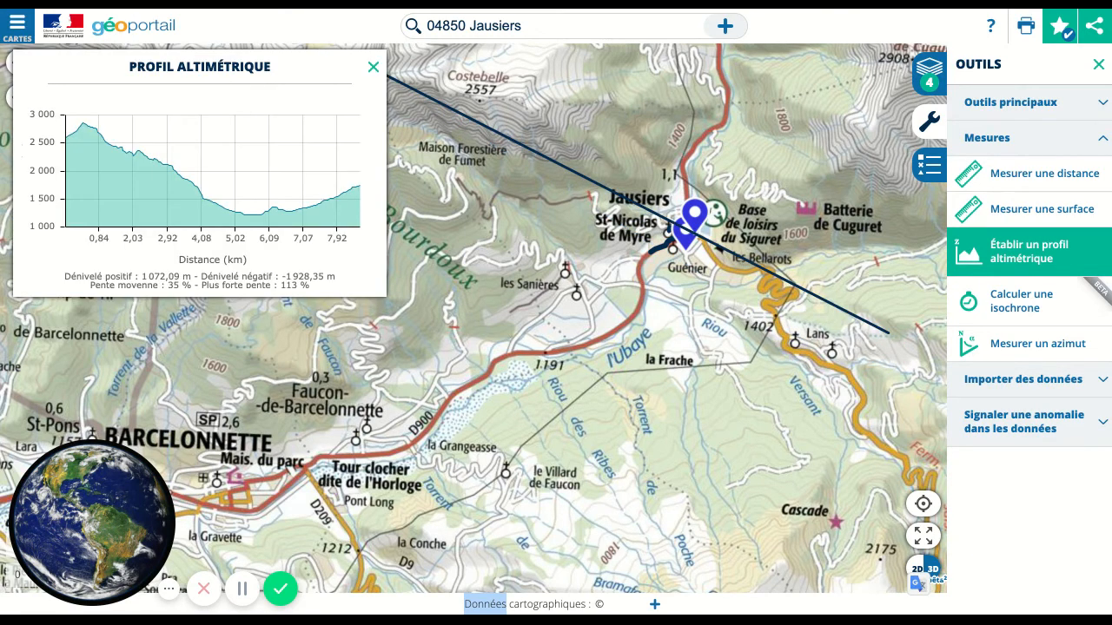
pyautogui.moveTo(168, 202)
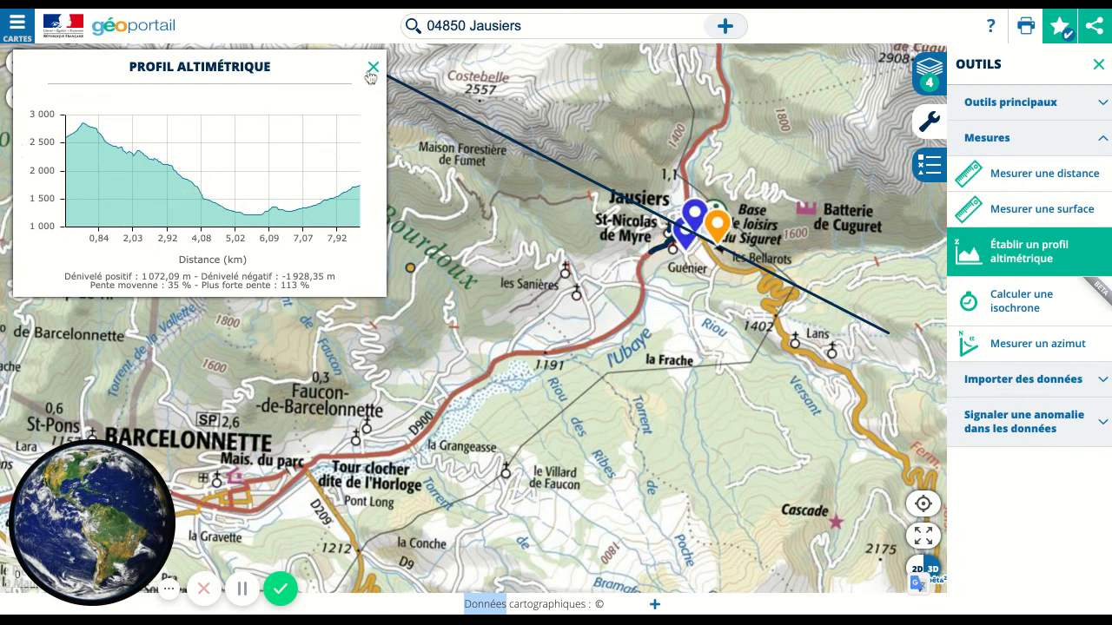
pyautogui.click(371, 69)
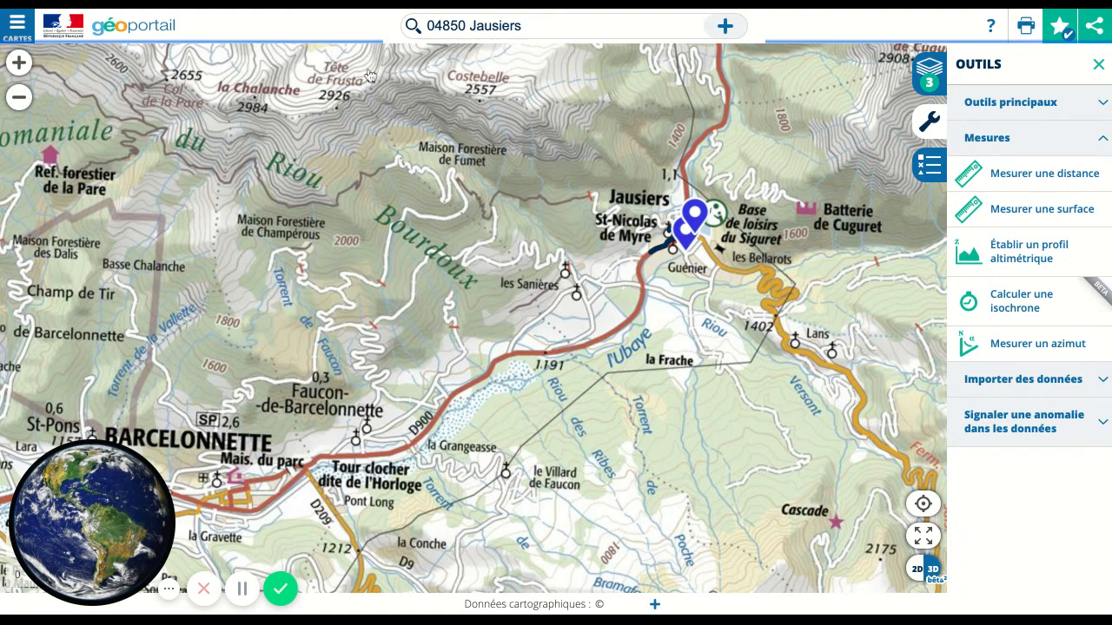